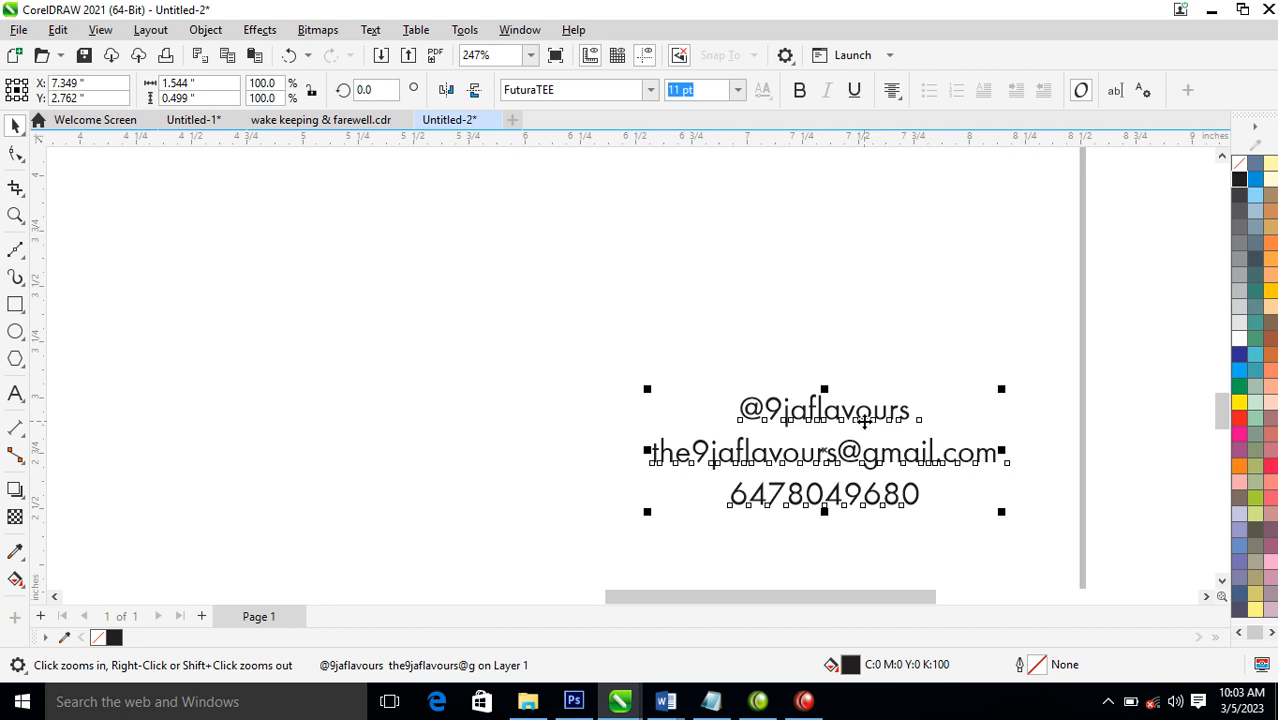
Copy "9jaflavours" from the handle line of the contact text into a separate text object and move it to empty space below
double_click(766, 405)
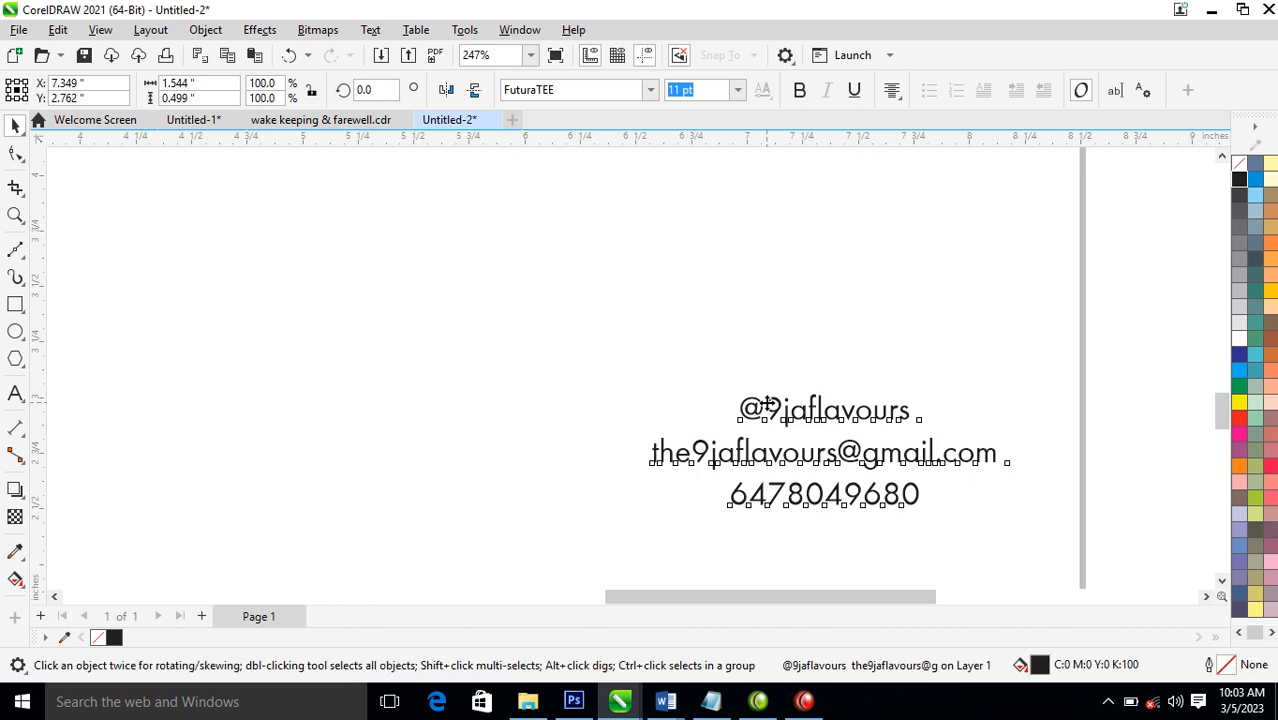
left_click_drag(766, 405, 927, 423)
key("ctrl+c")
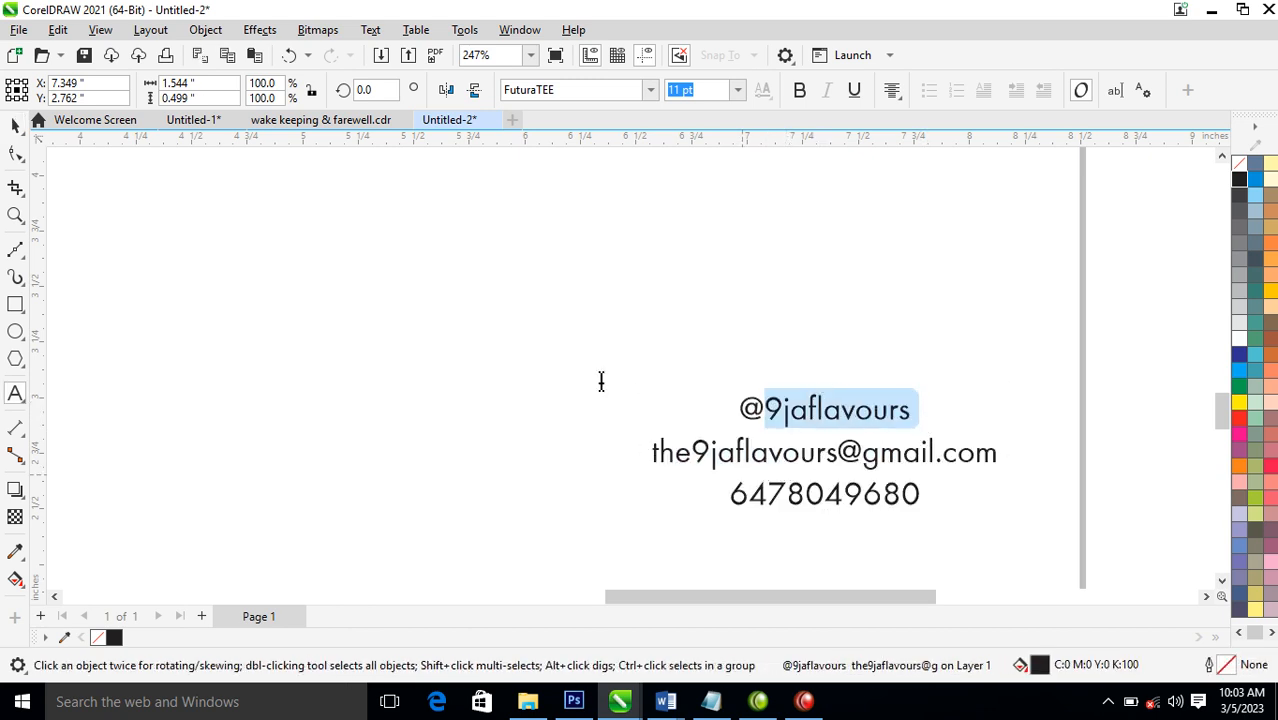
left_click(174, 272)
key("ctrl+v")
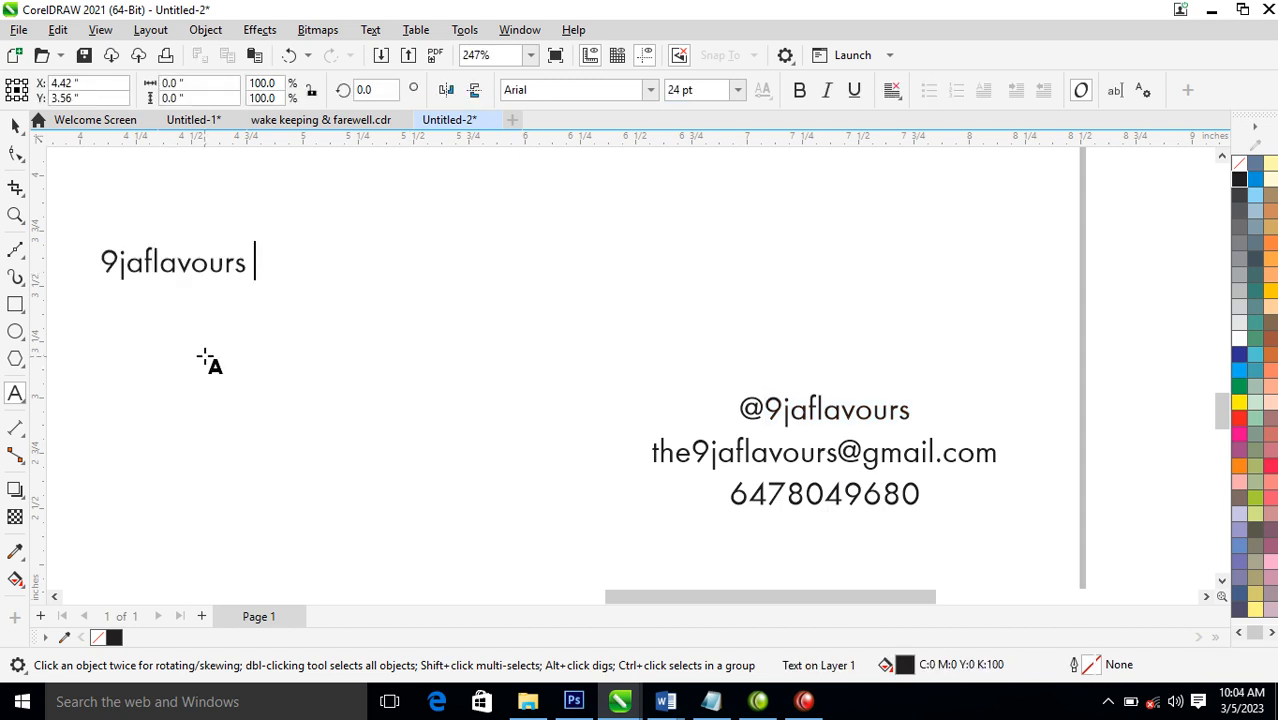
key("ctrl+space")
left_click_drag(225, 267, 337, 470)
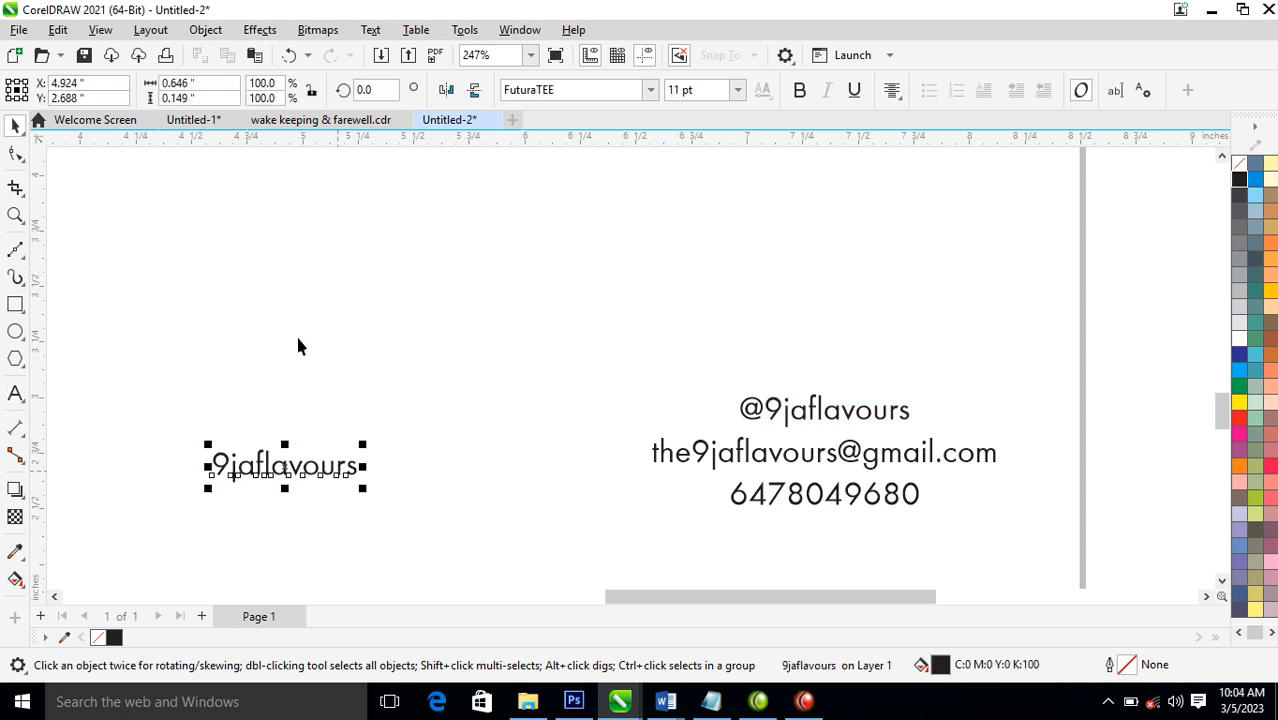
Draw an ellipse about 1.076 by 0.828 inches above the "9jaflavours" text and add a concentric scaled-down copy about 0.356 inches wide inside it
key("z")
left_click_drag(123, 214, 462, 500)
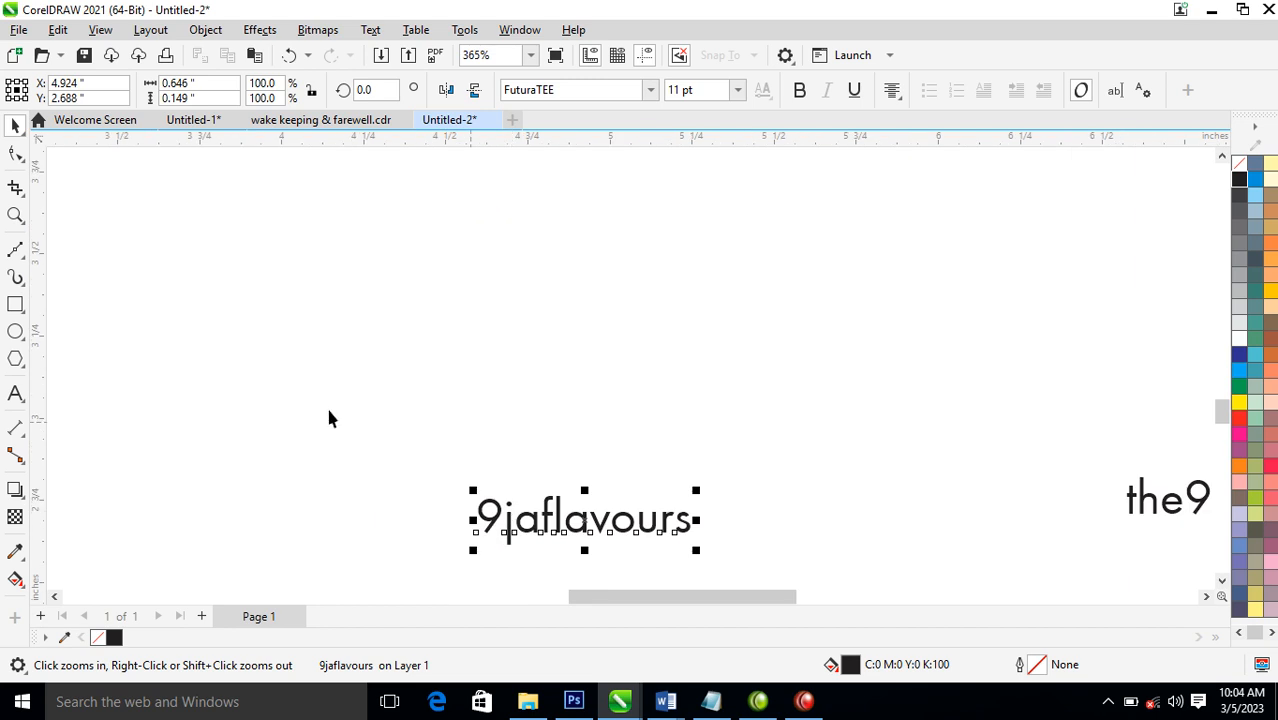
left_click(16, 332)
left_click_drag(416, 237, 772, 512)
key("space")
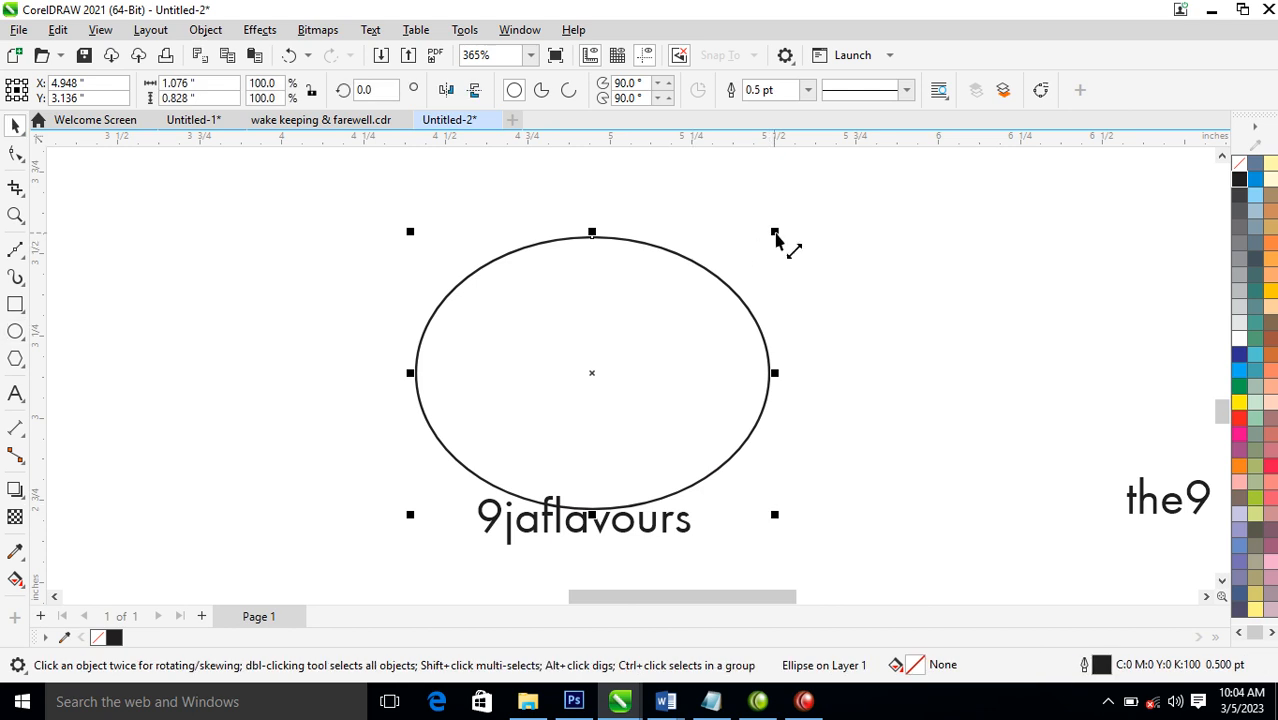
left_click_drag(776, 233, 735, 328)
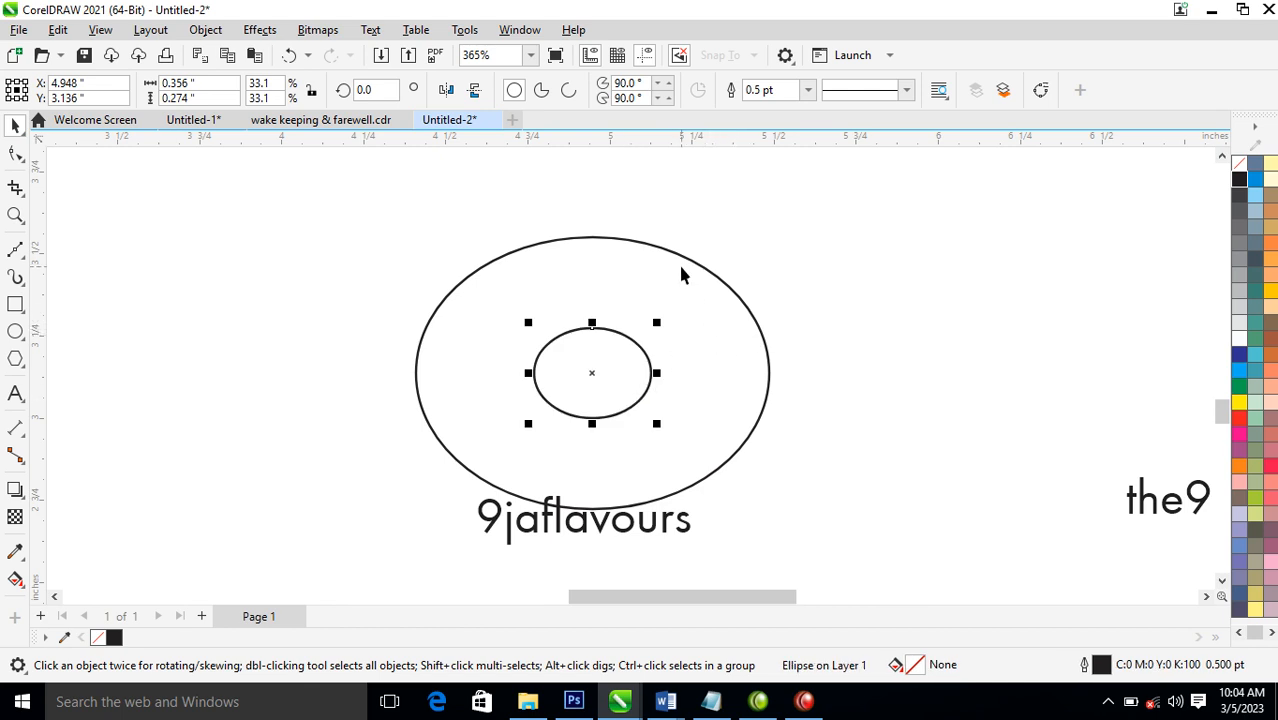
Widen the inner ellipse symmetrically about its centre to about 0.414 inches
left_click(687, 374, "shift")
left_click(785, 251)
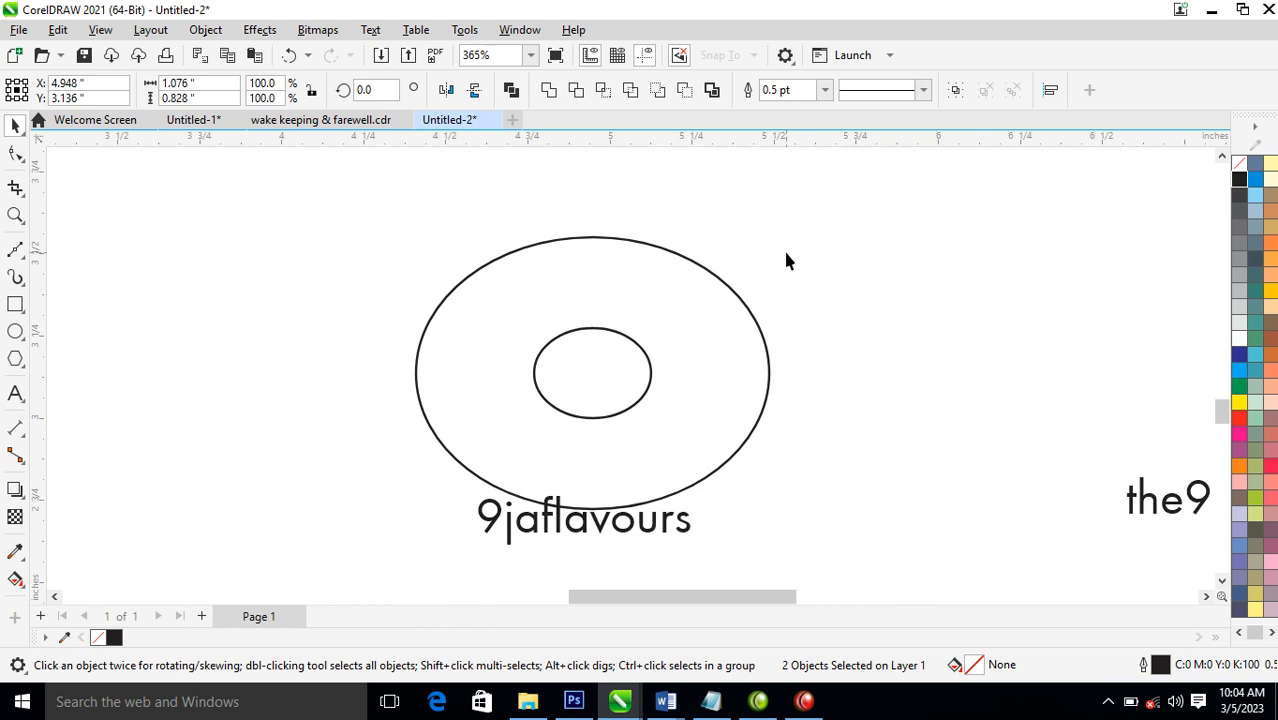
left_click(625, 366)
mouse_move(659, 380)
left_mouse_down()
mouse_move(696, 377)
mouse_move(670, 374)
left_mouse_up()
left_click(662, 259)
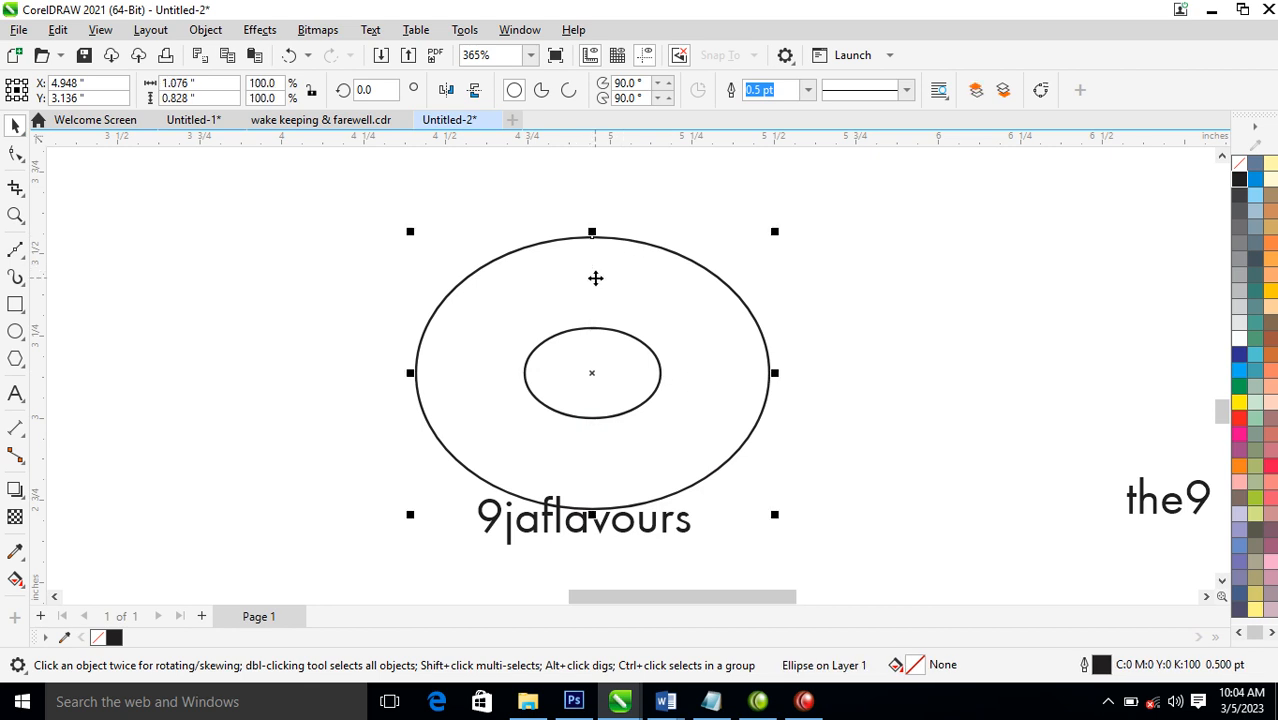
Combine the inner and outer ellipses into a single ring-shaped curve
left_click(611, 200)
left_click(610, 328)
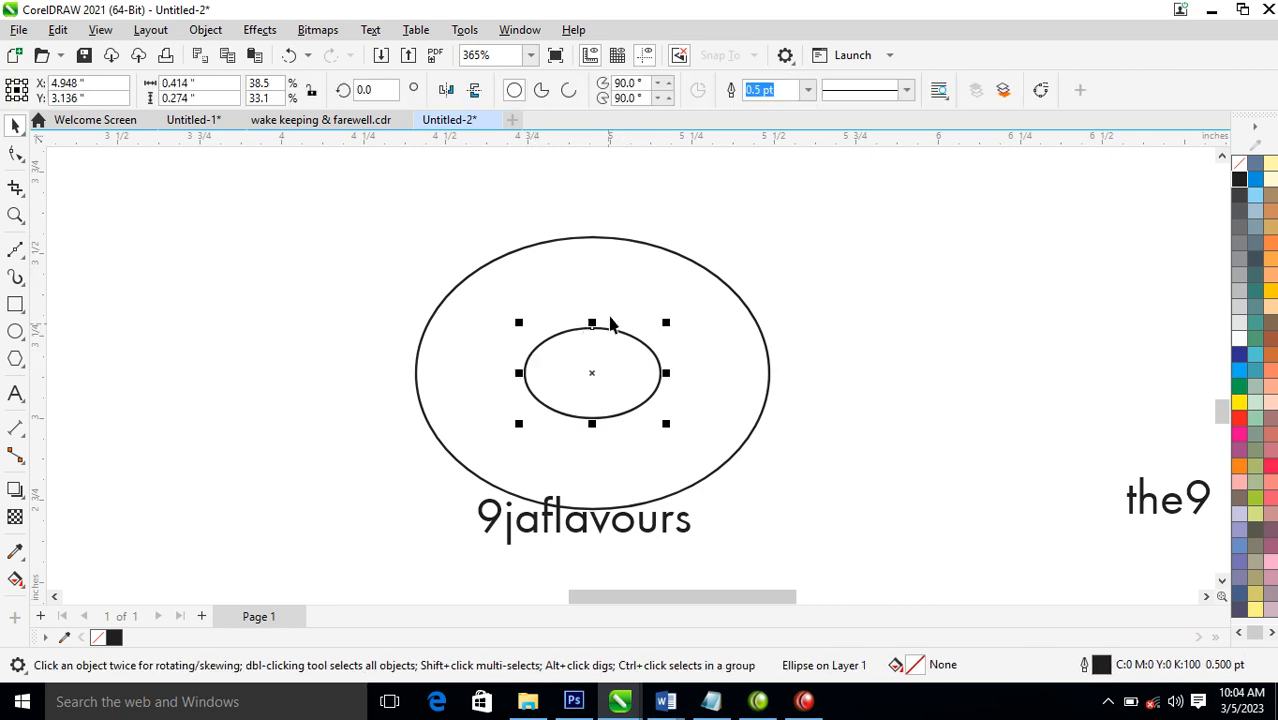
left_click(613, 260, "shift")
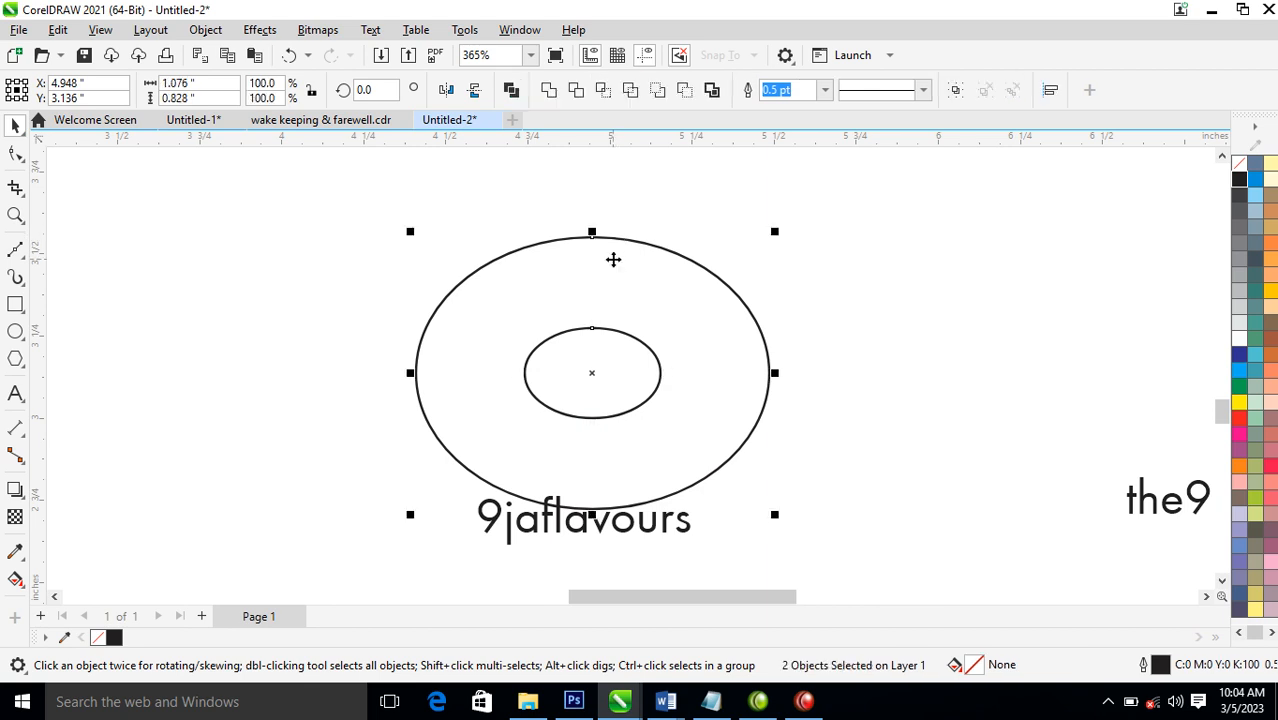
key("ctrl+l")
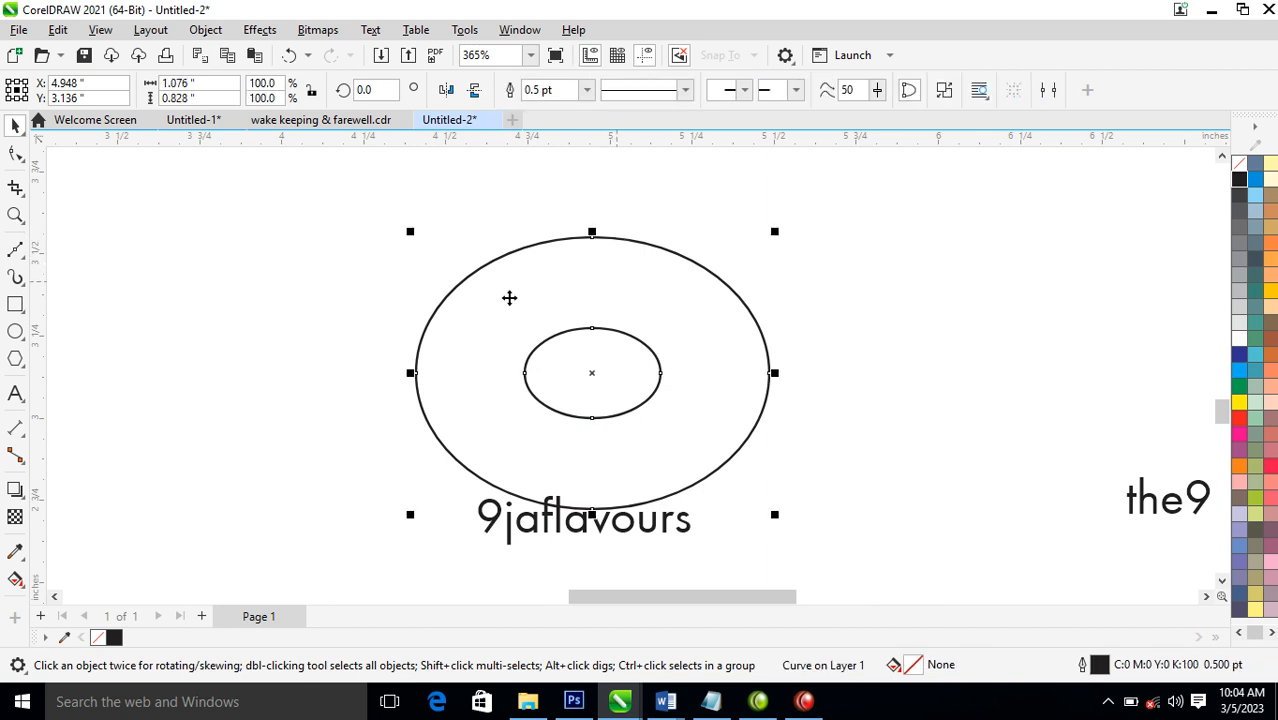
Draw a closed four-sided shape about 0.691 inches wide over the ring's left side, with one corner inside the inner ellipse
left_click(16, 252)
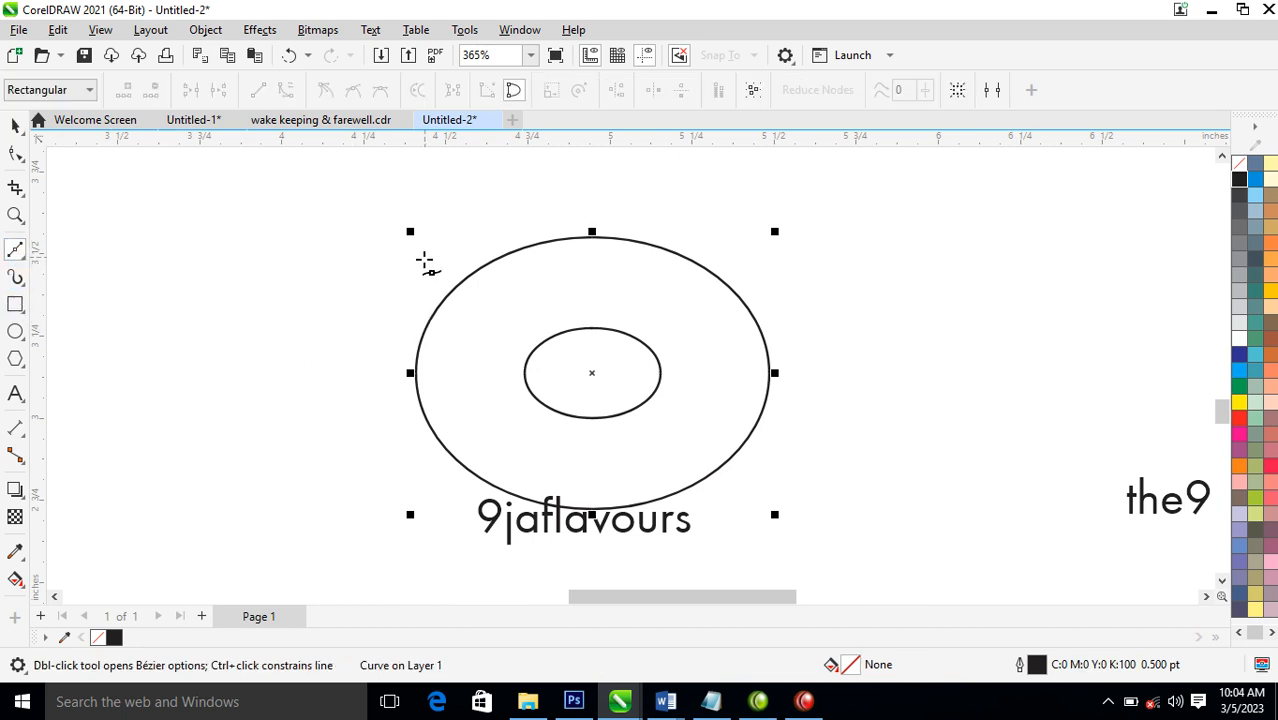
left_click(436, 233)
left_click(538, 375)
left_click(414, 460)
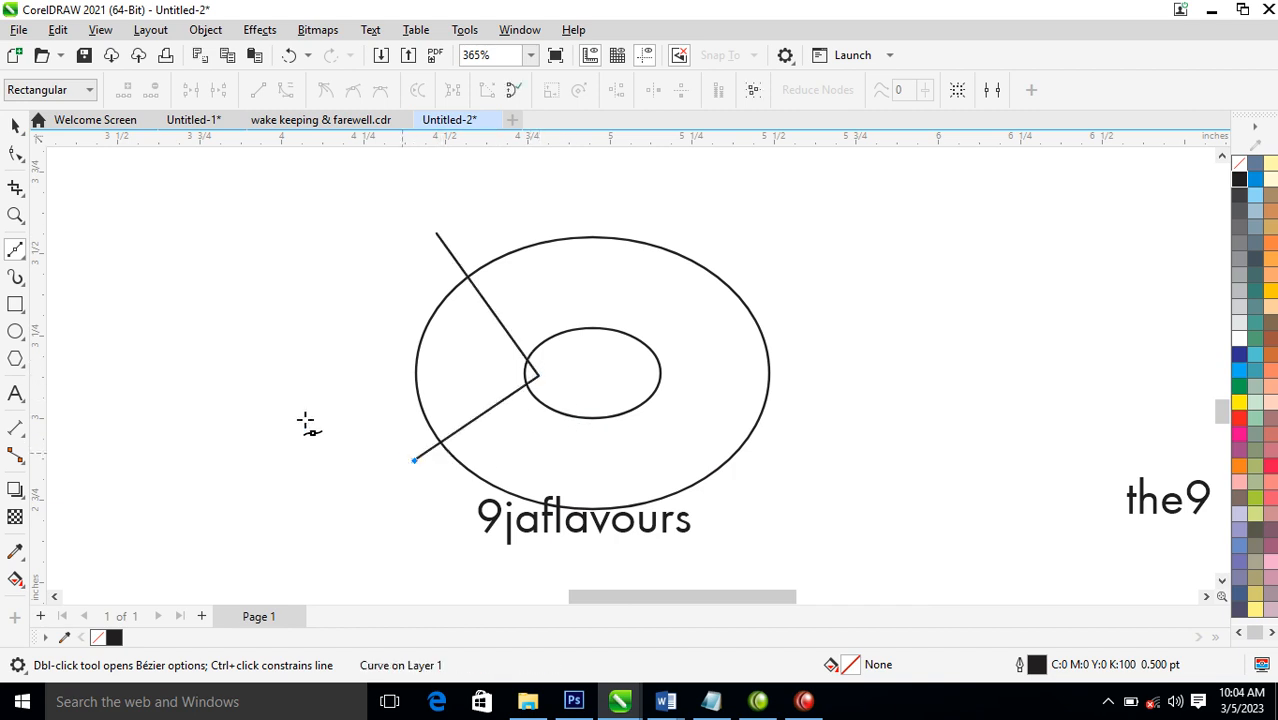
left_click(312, 363)
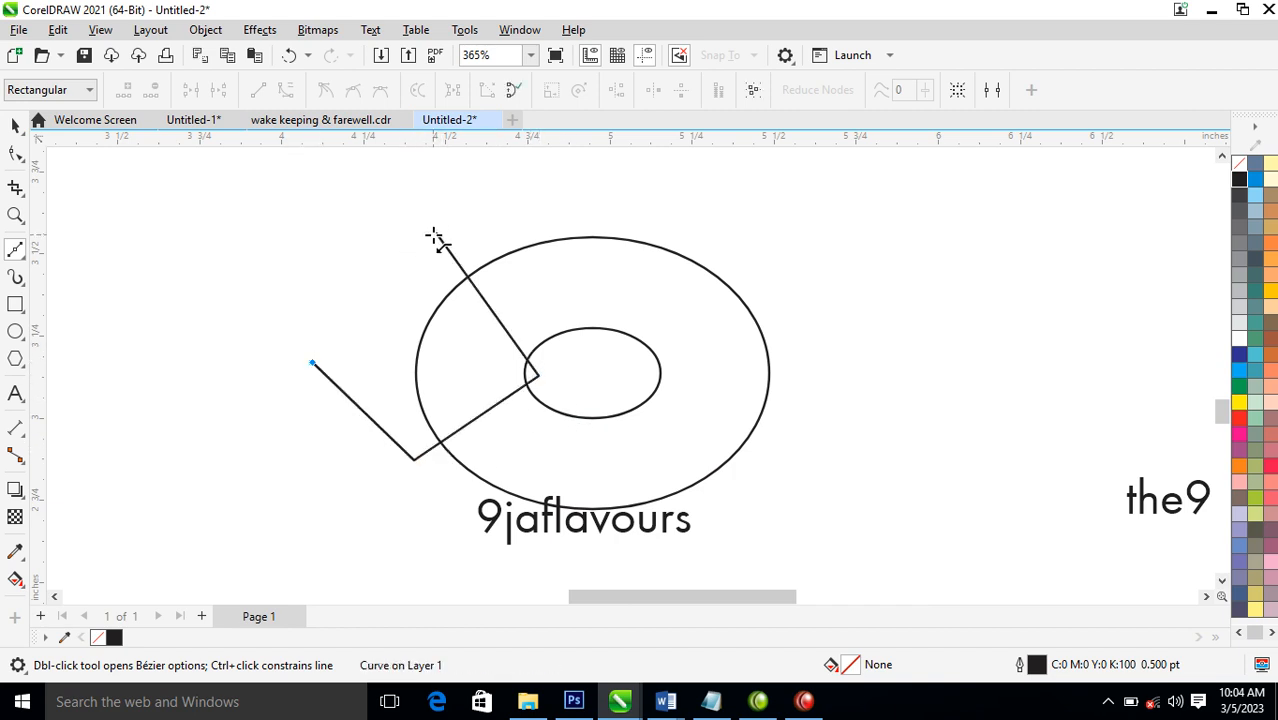
left_click(436, 234)
key("space")
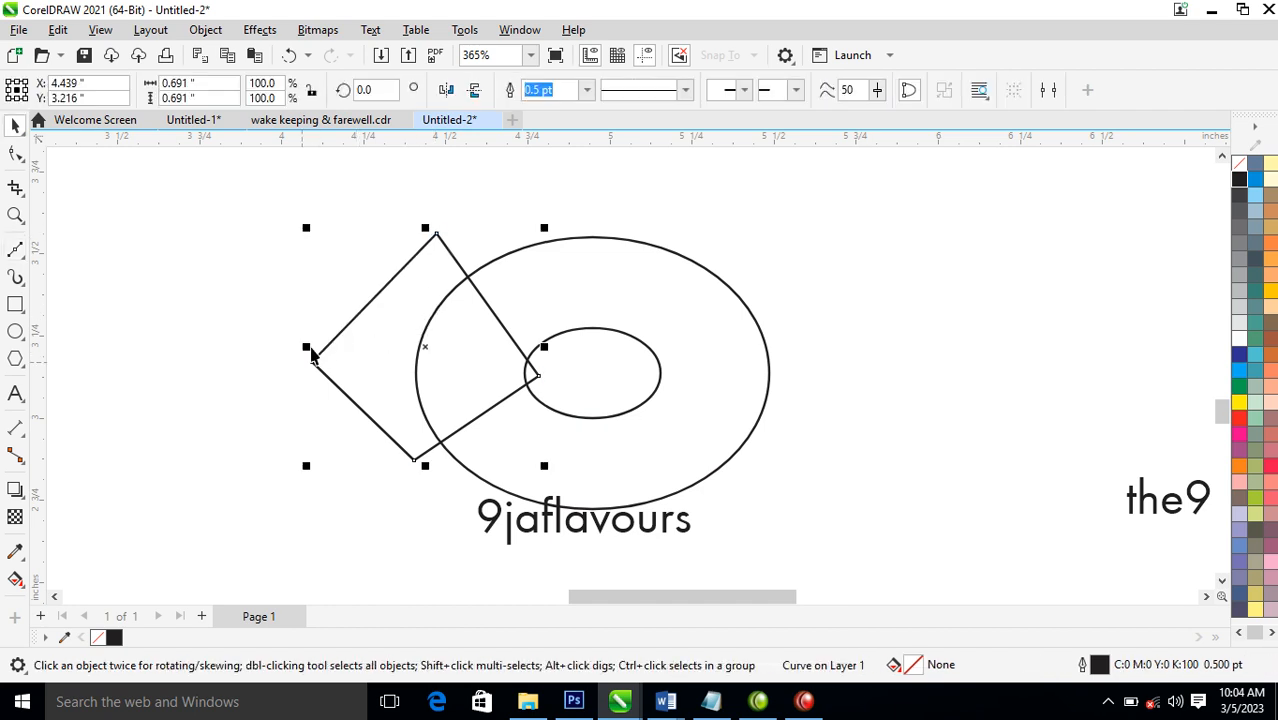
Add a horizontally mirrored copy of the four-sided shape over the ring's right side
left_click_drag(305, 355, 770, 358)
left_click_drag(662, 348, 732, 349)
left_click(437, 245, "shift")
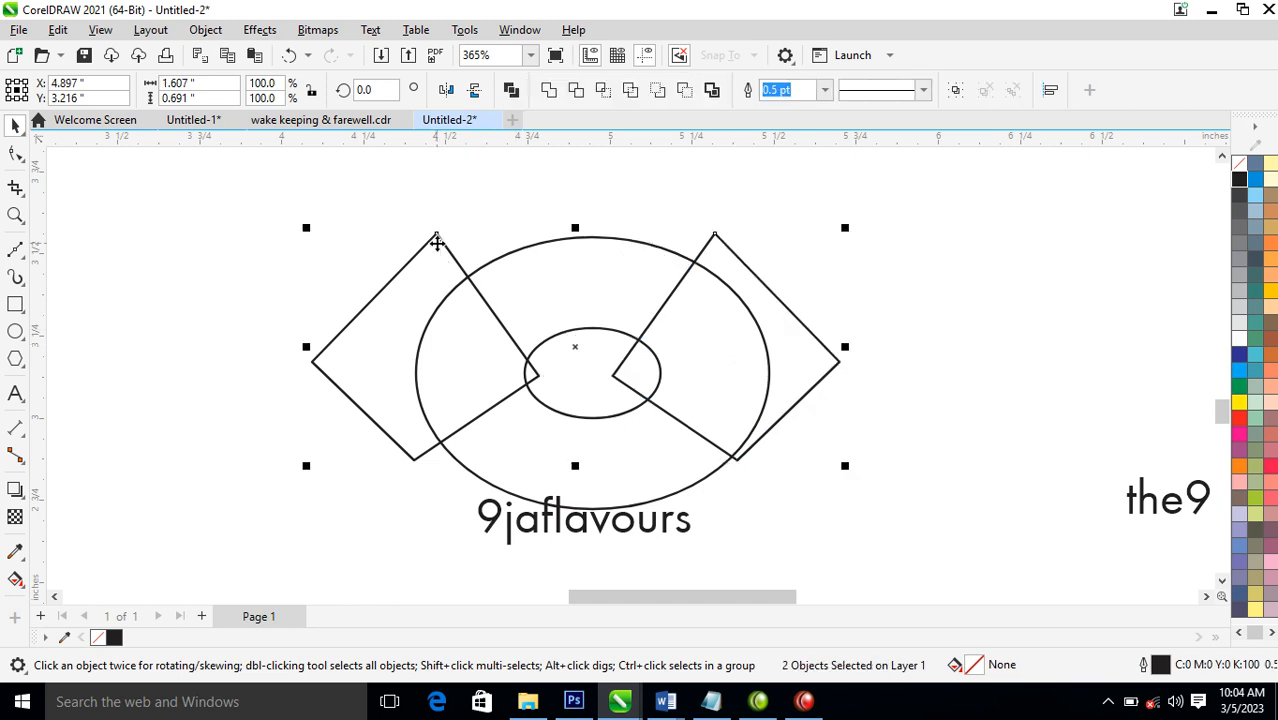
left_click(779, 219)
mouse_move(780, 357)
left_mouse_down()
mouse_move(810, 365)
mouse_move(799, 349)
left_mouse_up()
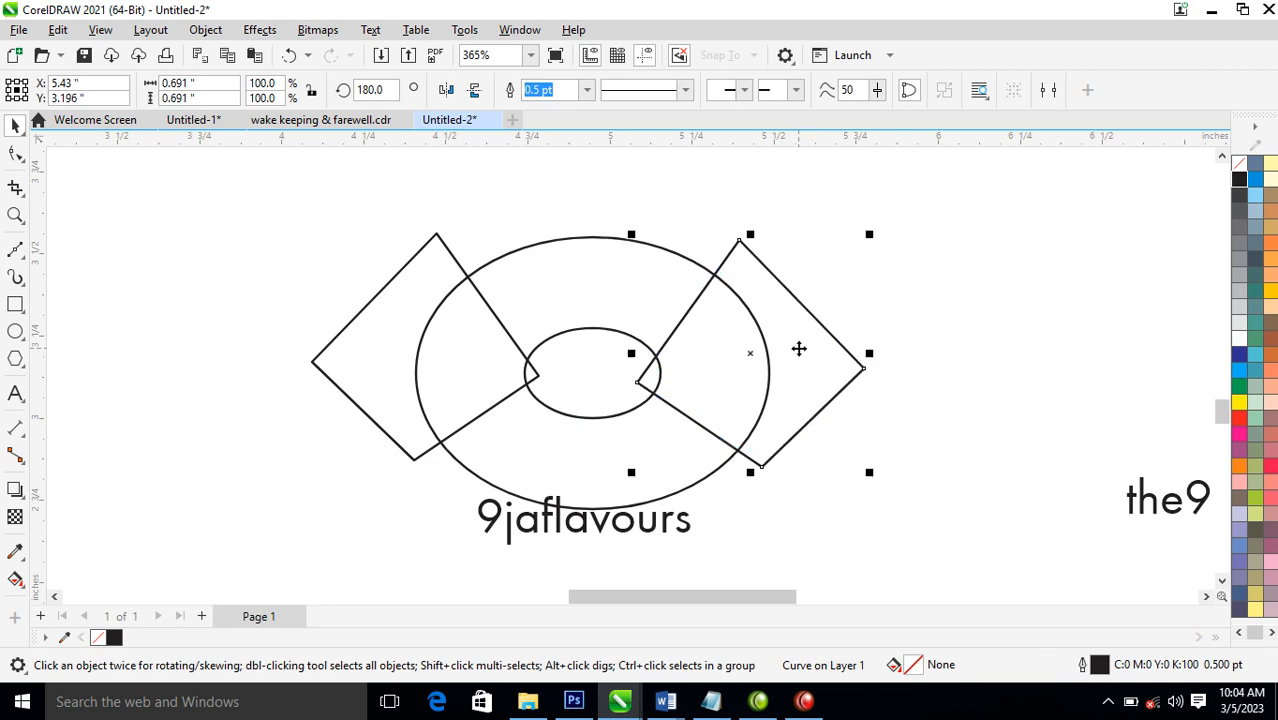
Align the two four-sided shapes by their top edges and combine them into one curve
left_click(443, 245, "shift")
key("t")
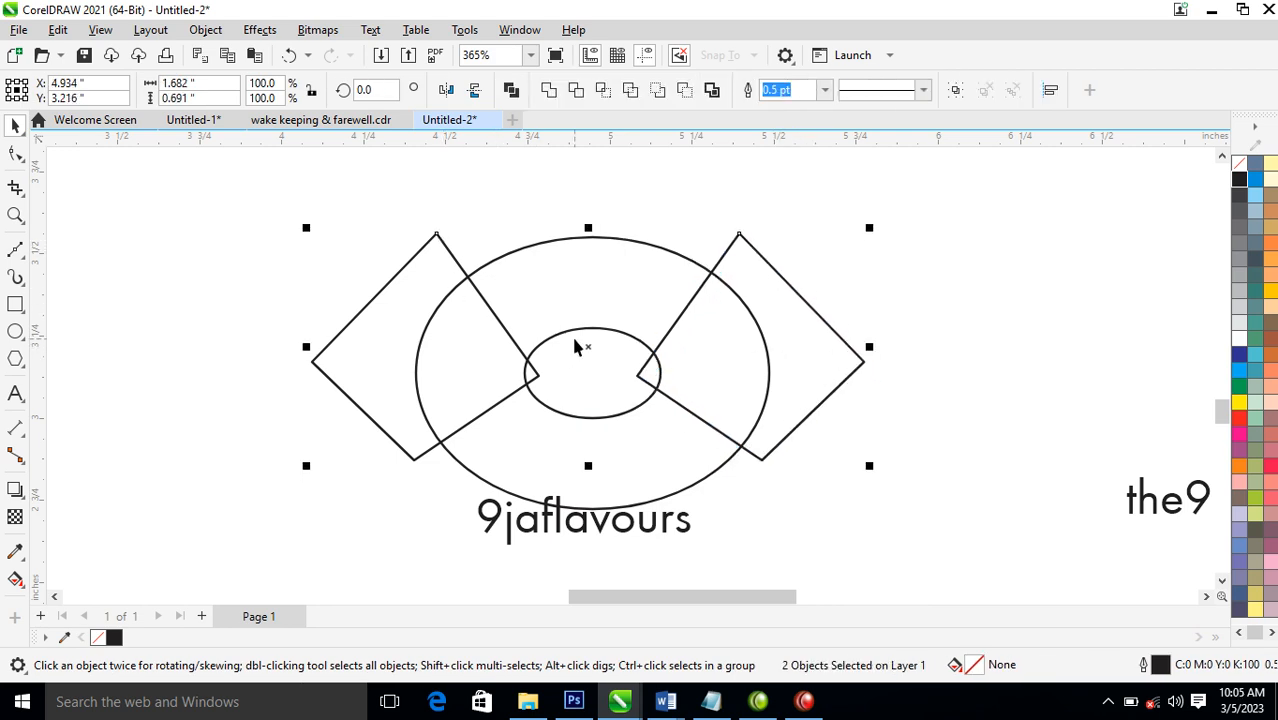
key("ctrl+l")
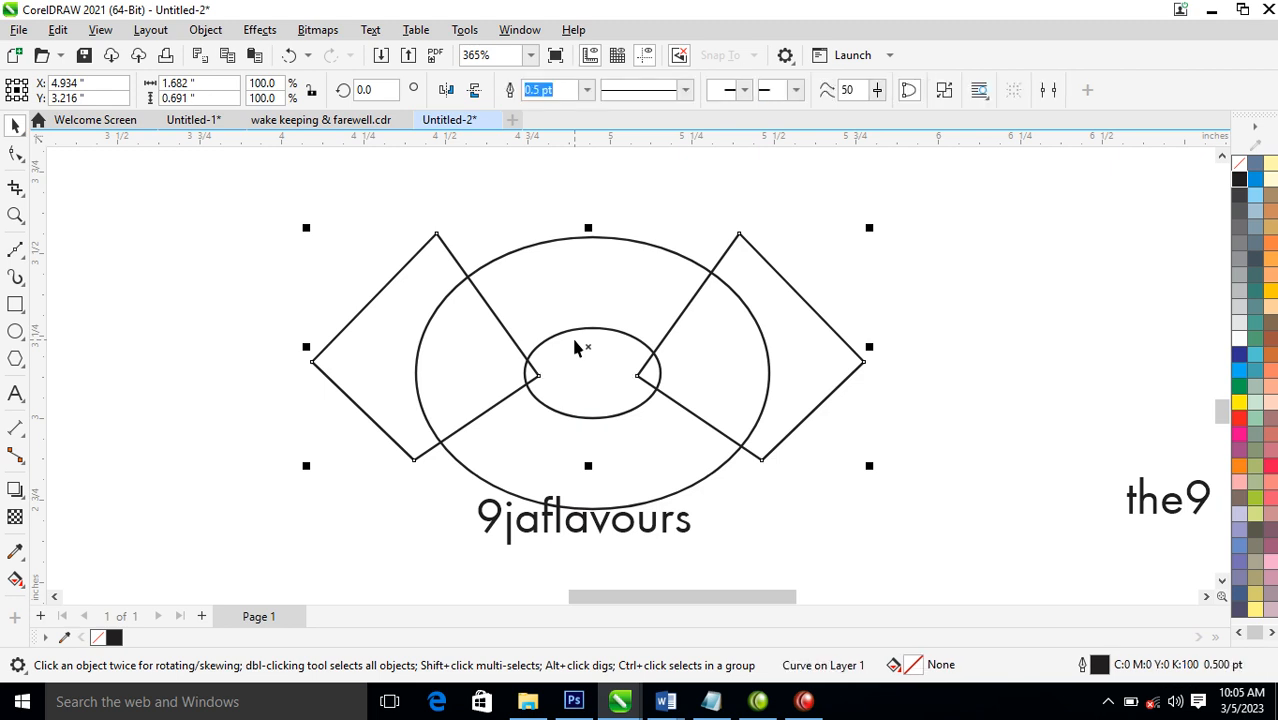
Centre the combined four-sided shapes horizontally on the ring, trim the ring with them and delete the cutting shapes
left_click(566, 263, "shift")
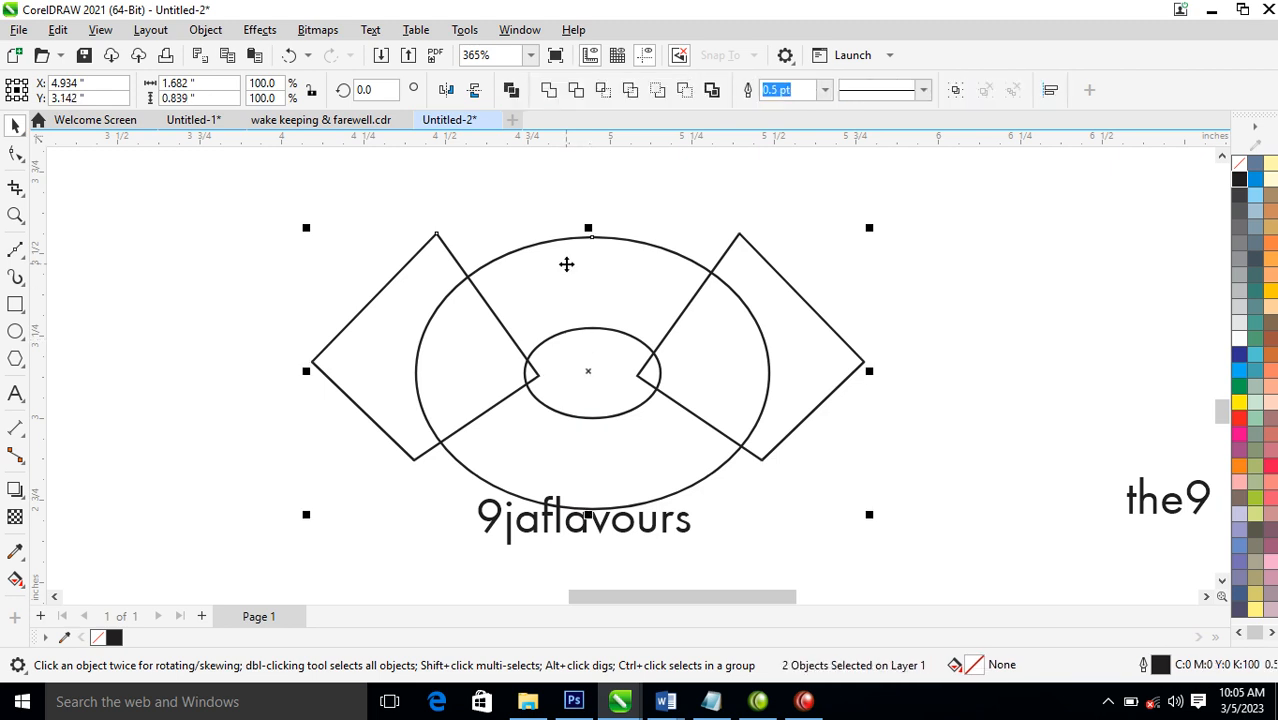
key("c")
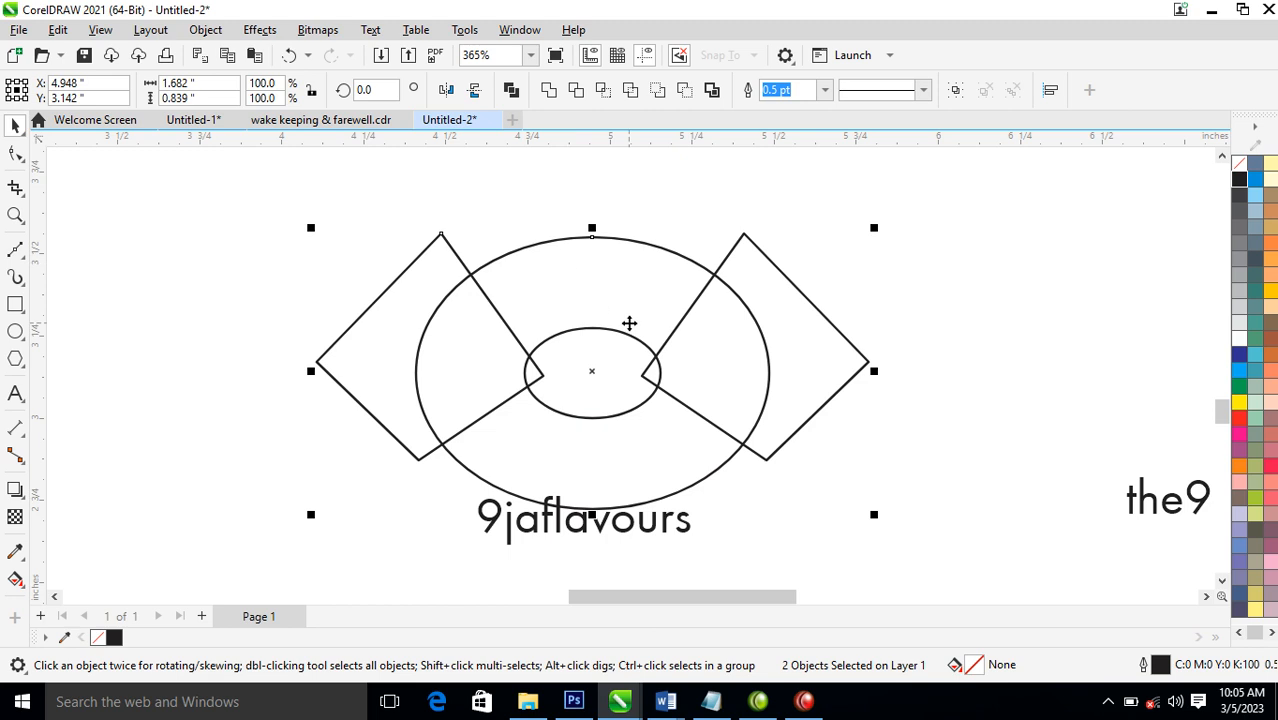
left_click(578, 90)
left_click(745, 334)
key("Delete")
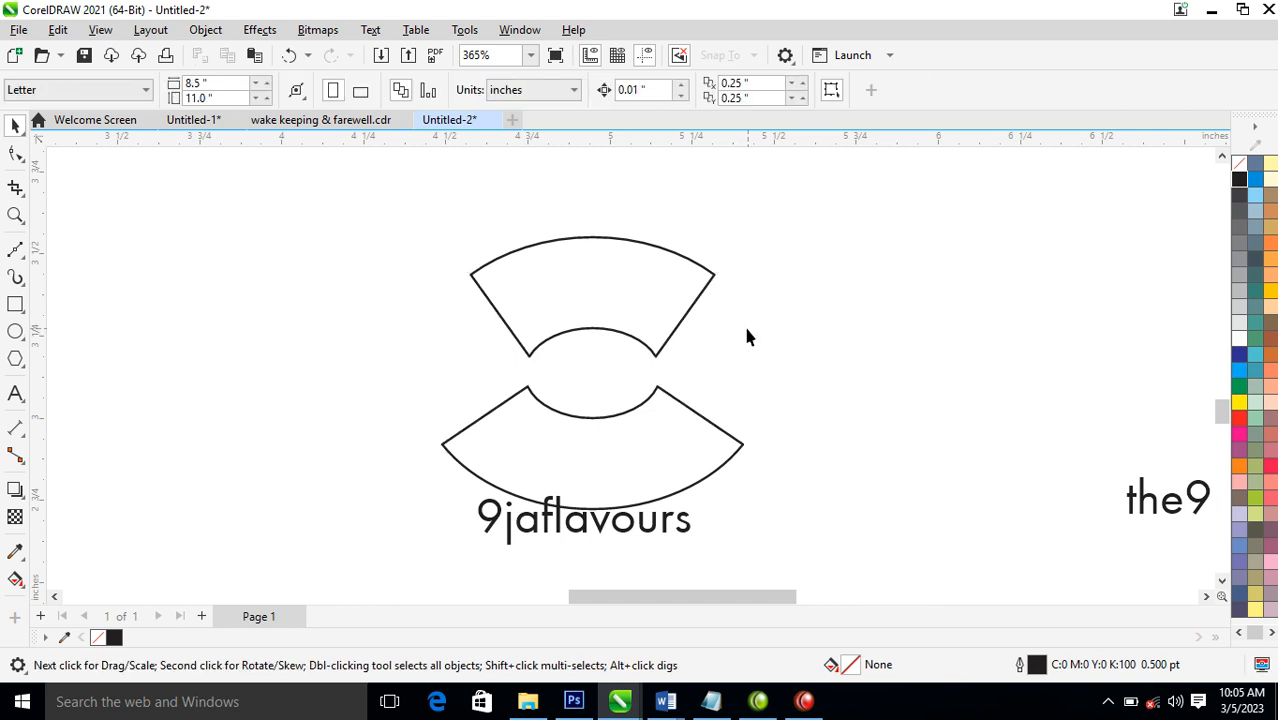
Break the trimmed ring apart and delete its lower segment, keeping the upper fan shape
left_click(644, 442)
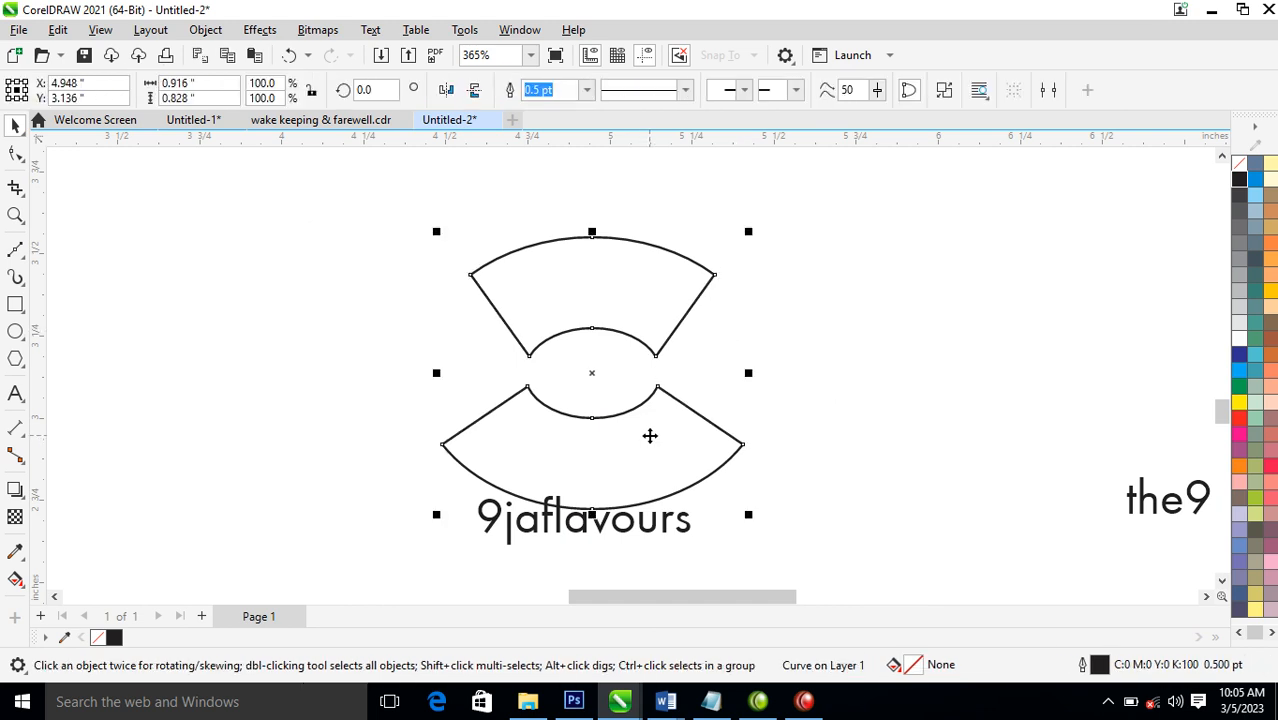
key("ctrl+k")
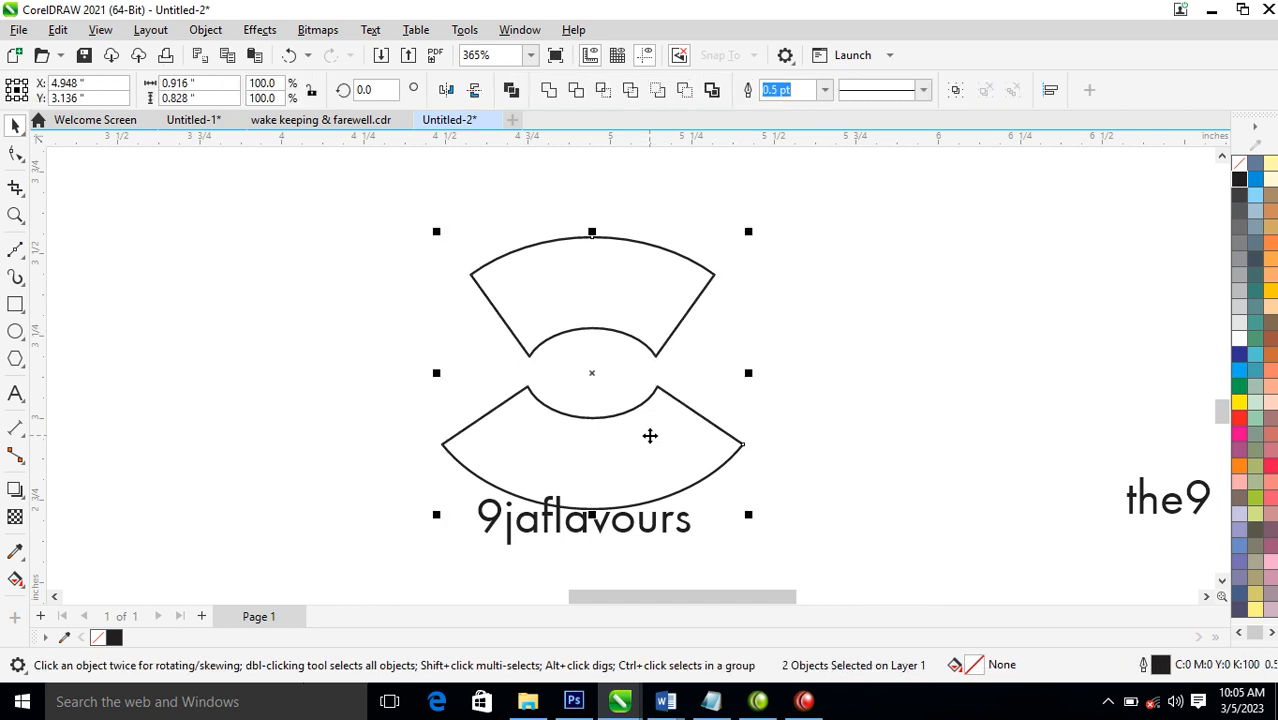
left_click(730, 374)
left_click(638, 459)
key("Delete")
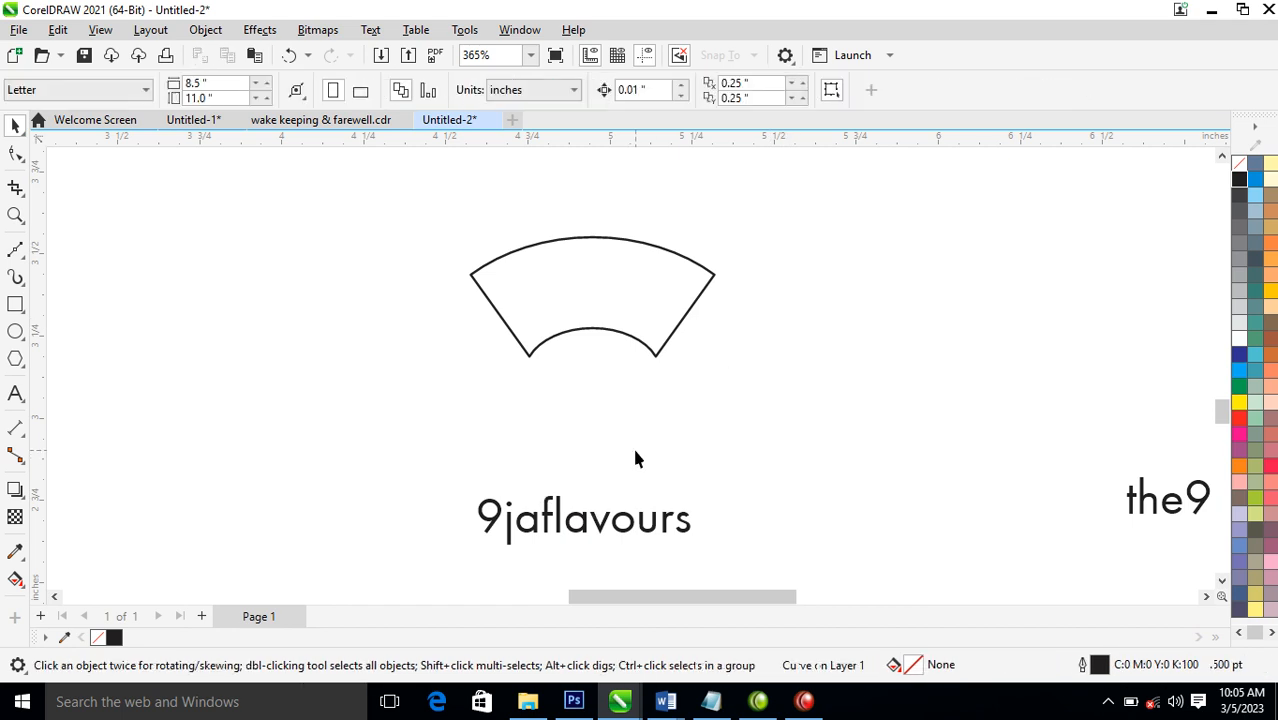
Draw a circle about 0.473 inches in diameter overlapping the upper arc of the fan shape
key("z")
left_click_drag(402, 191, 820, 388)
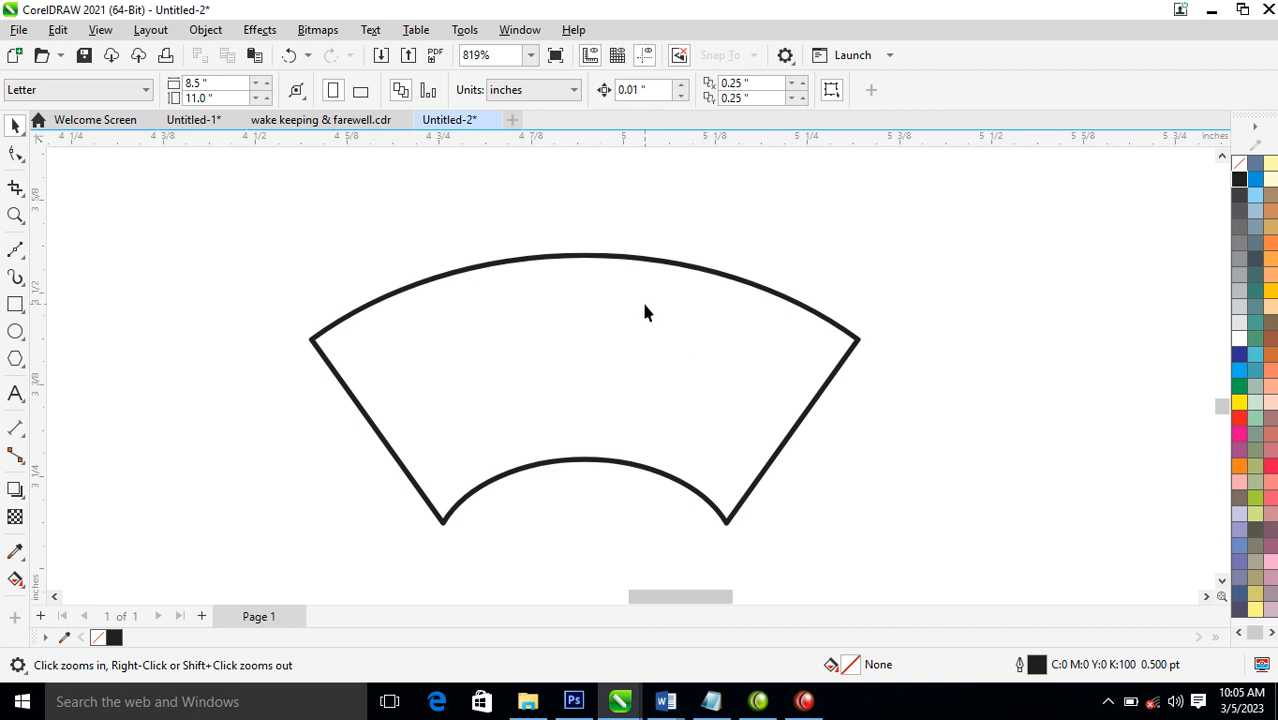
scroll(628, 284, "down", 3)
key("F2")
left_click_drag(400, 474, 843, 216)
left_click(15, 331)
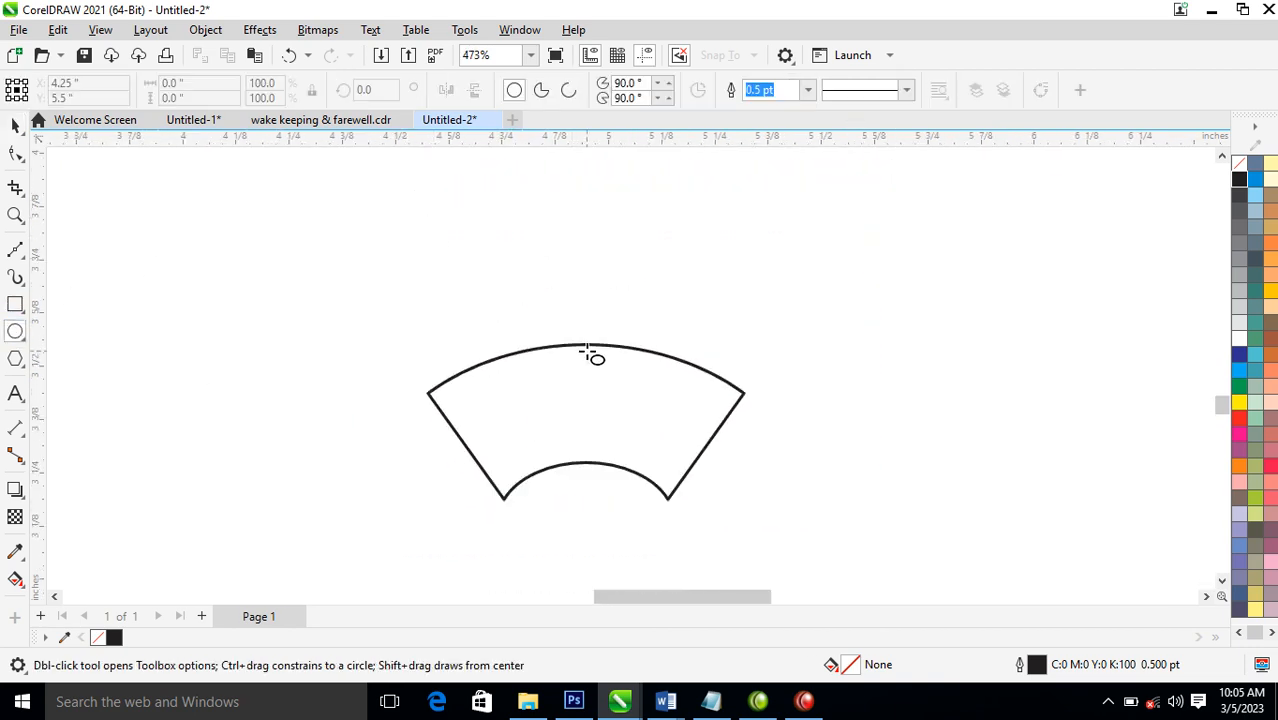
mouse_move(462, 256)
left_mouse_down()
mouse_move(636, 382)
mouse_move(673, 434)
left_mouse_up()
key("space")
Place a copy of the circle slightly lower and stretch it into an ellipse about 0.856 inches wide, its top just above the fan's arc
left_click_drag(582, 283, 595, 351)
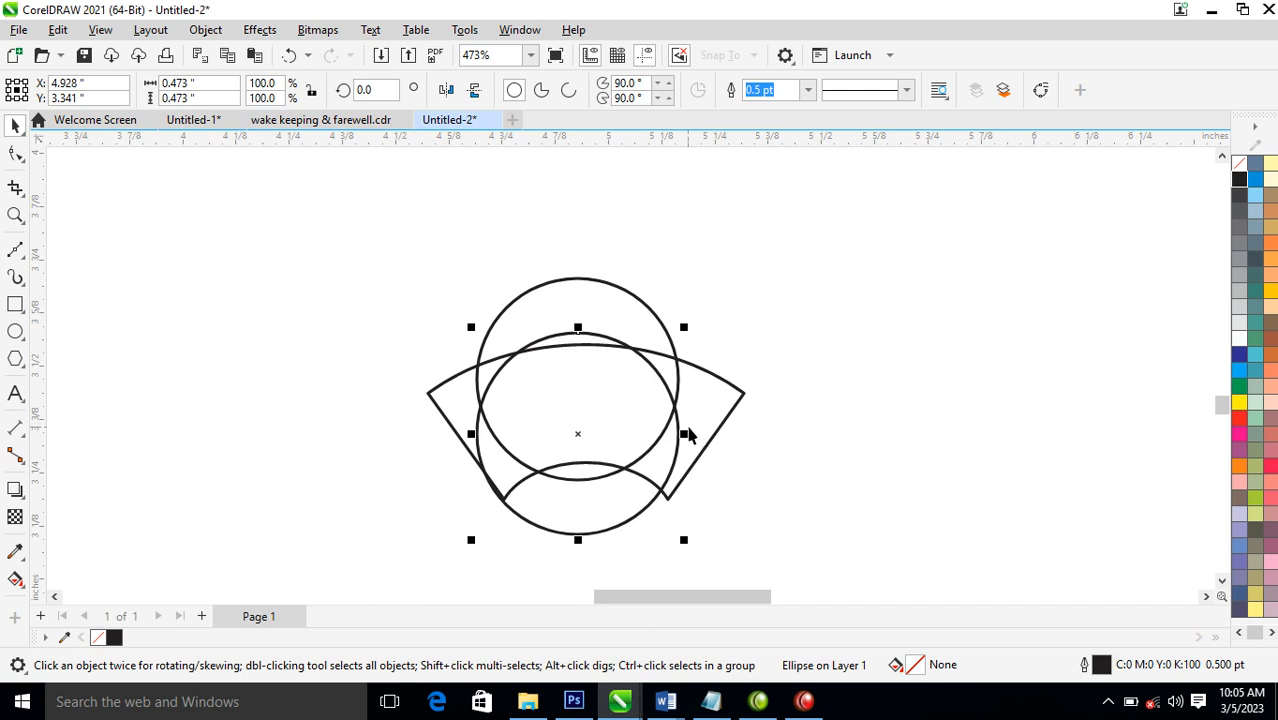
left_click_drag(686, 440, 768, 434)
left_click_drag(580, 329, 601, 342)
Trim the circle with the wide ellipse and delete the ellipse, leaving a dome above the fan shape
left_click(601, 308, "shift")
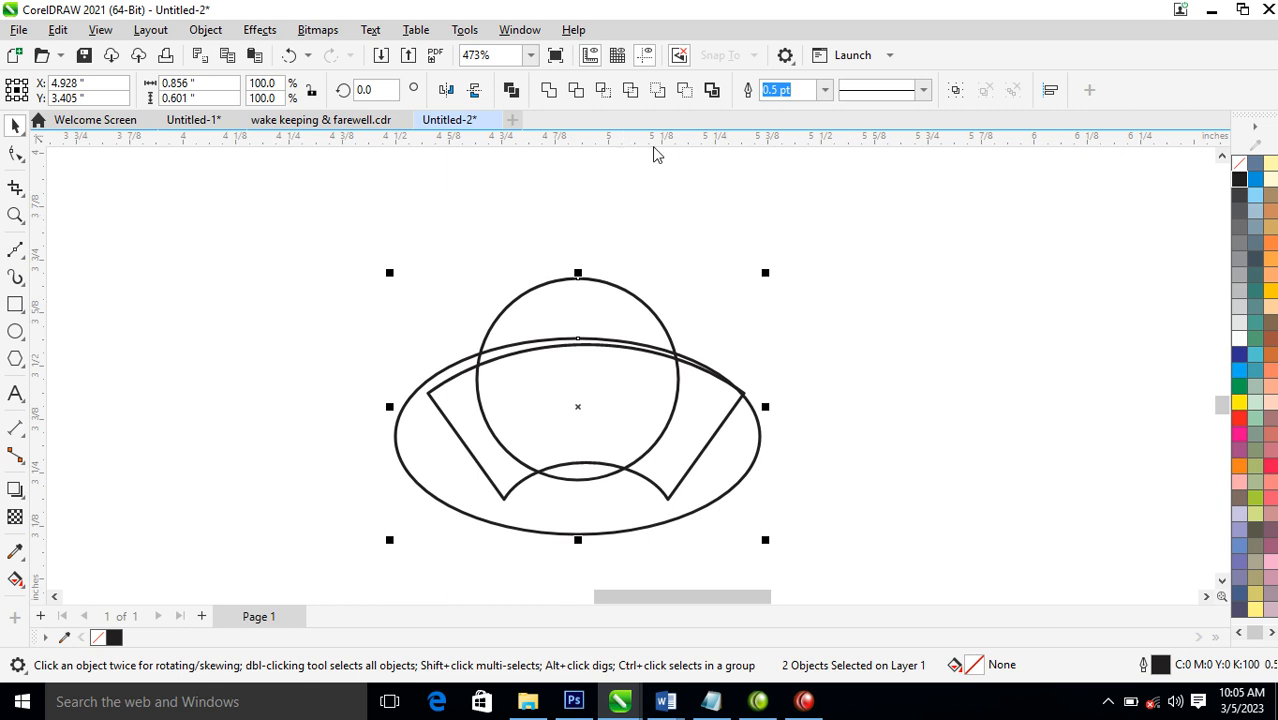
left_click(580, 92)
left_click(757, 324)
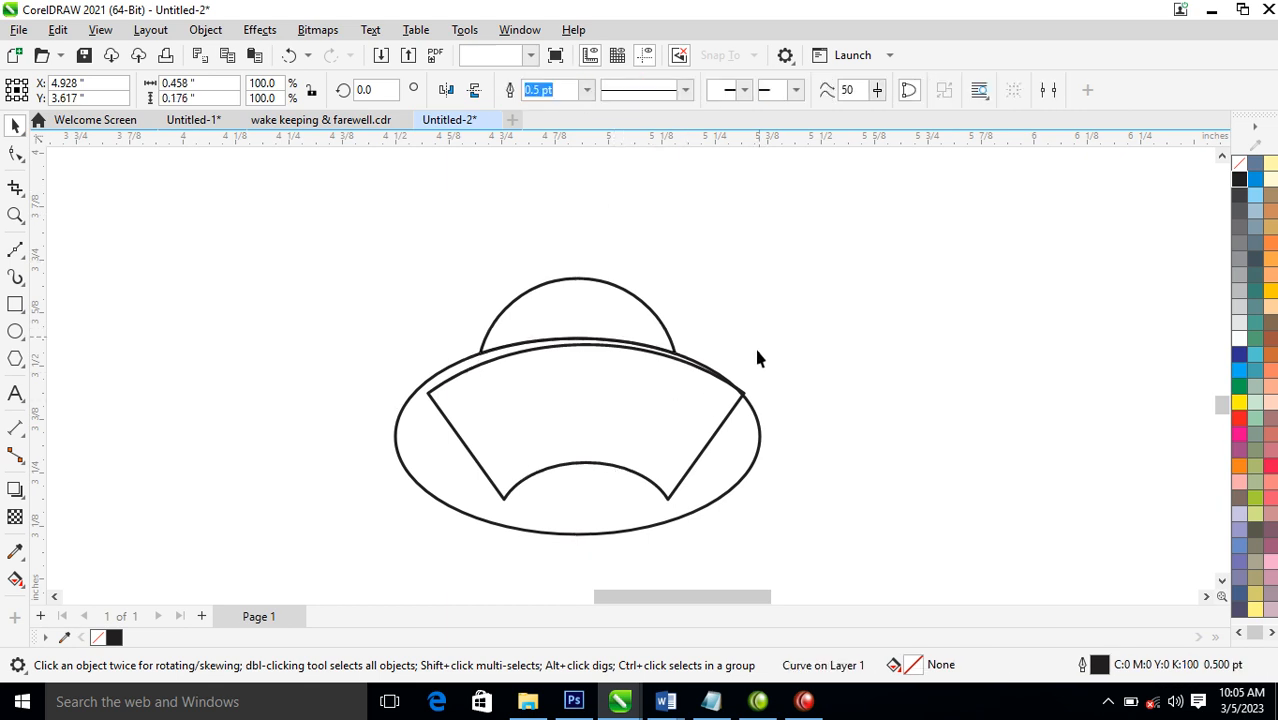
left_click(752, 464)
key("Delete")
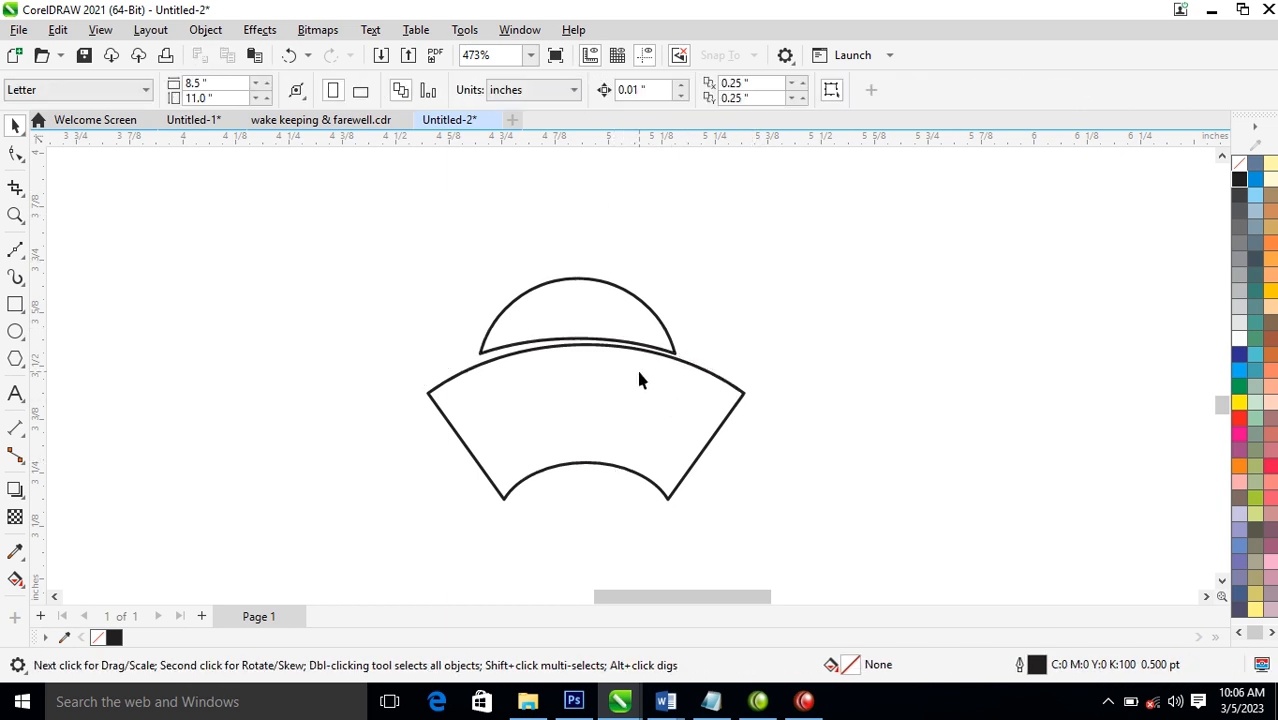
Centre the dome horizontally on the fan shape and add a smaller concentric copy about 0.378 by 0.146 inches inside it
left_click(603, 329)
left_click(642, 434, "shift")
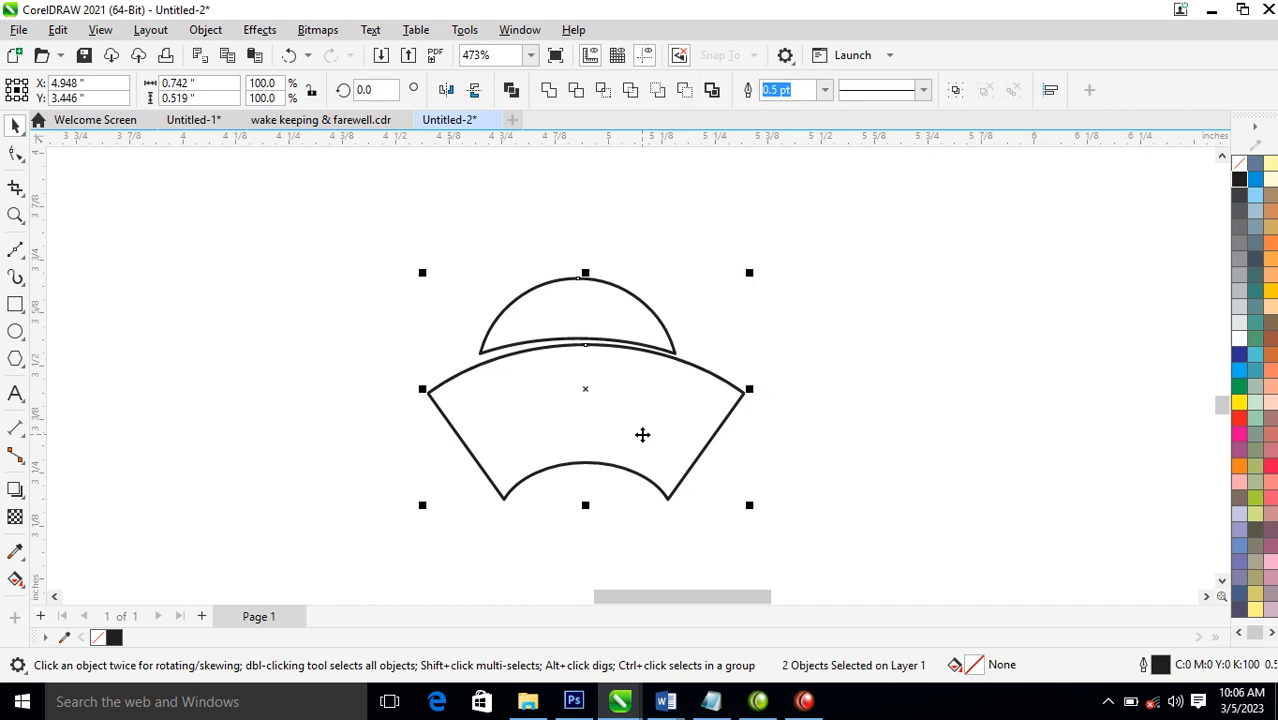
left_click(696, 282)
left_click(563, 316)
left_click_drag(564, 316, 571, 316)
key("ctrl+z")
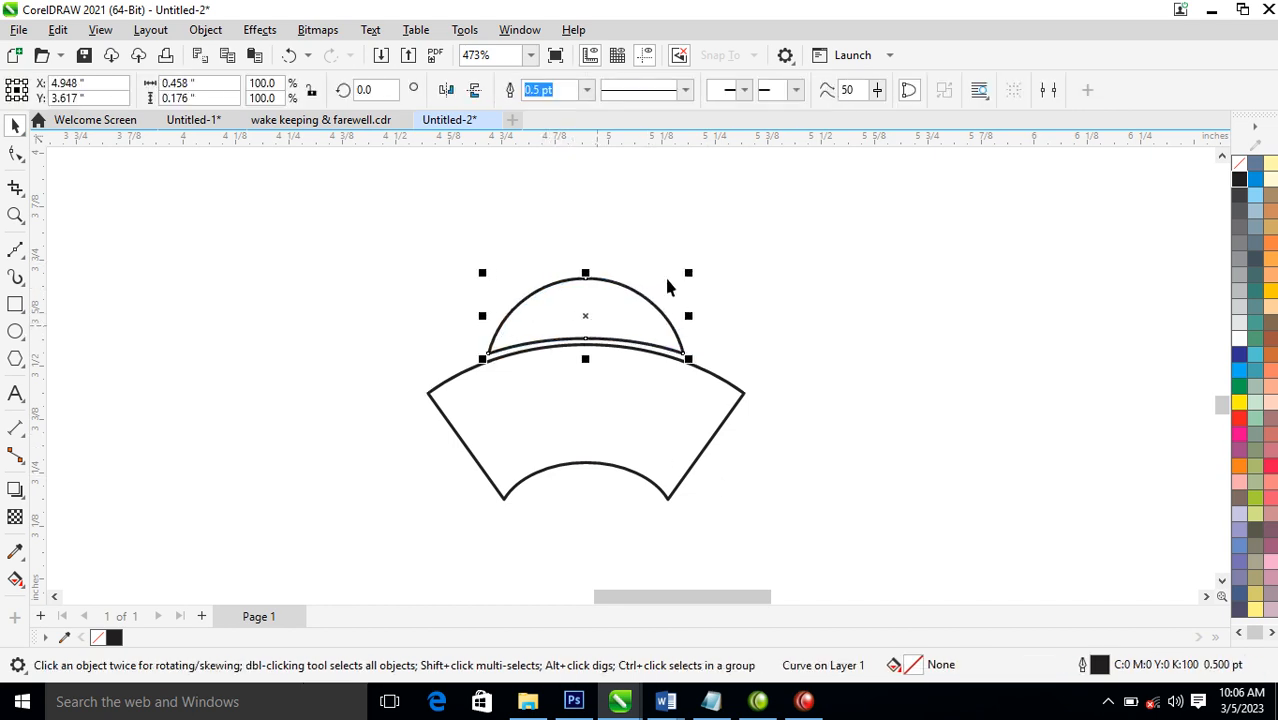
left_click_drag(688, 272, 685, 285)
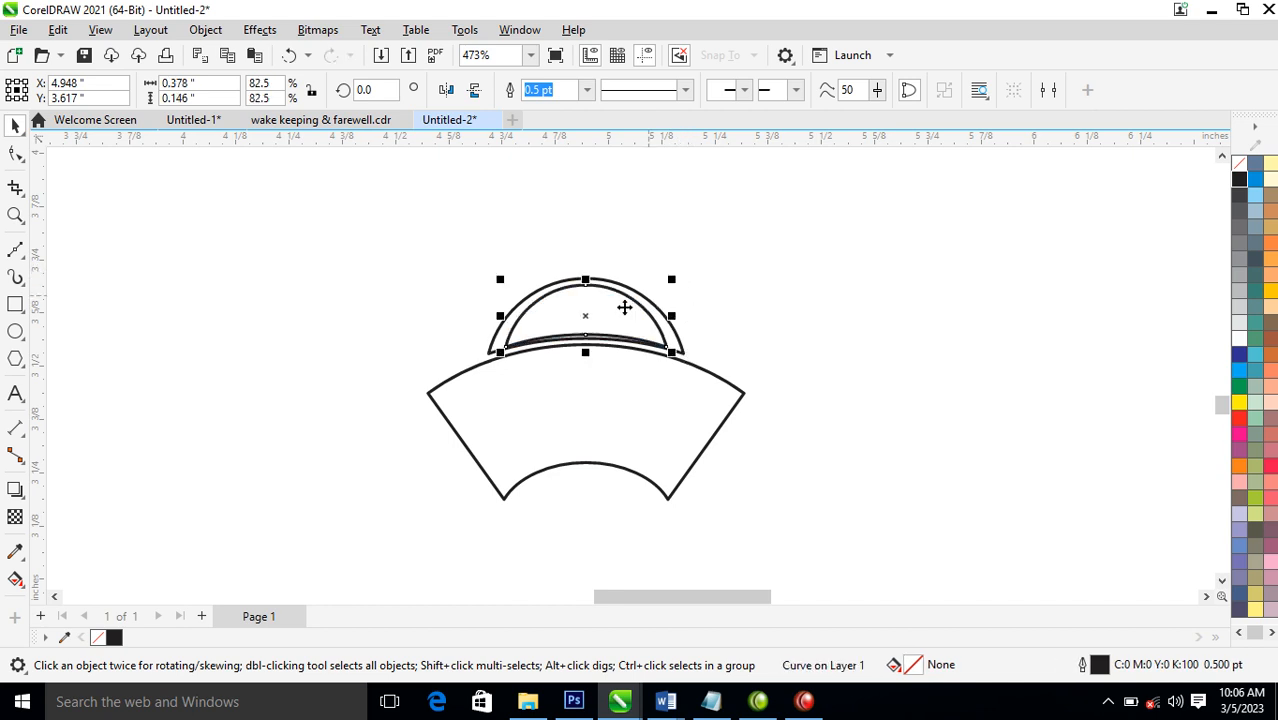
Trim the inner dome with an offset copy stretched to about 0.378 by 0.202 inches, leaving a highlight sliver scaled to 0.079 by 0.091 inches
left_click_drag(583, 317, 605, 308)
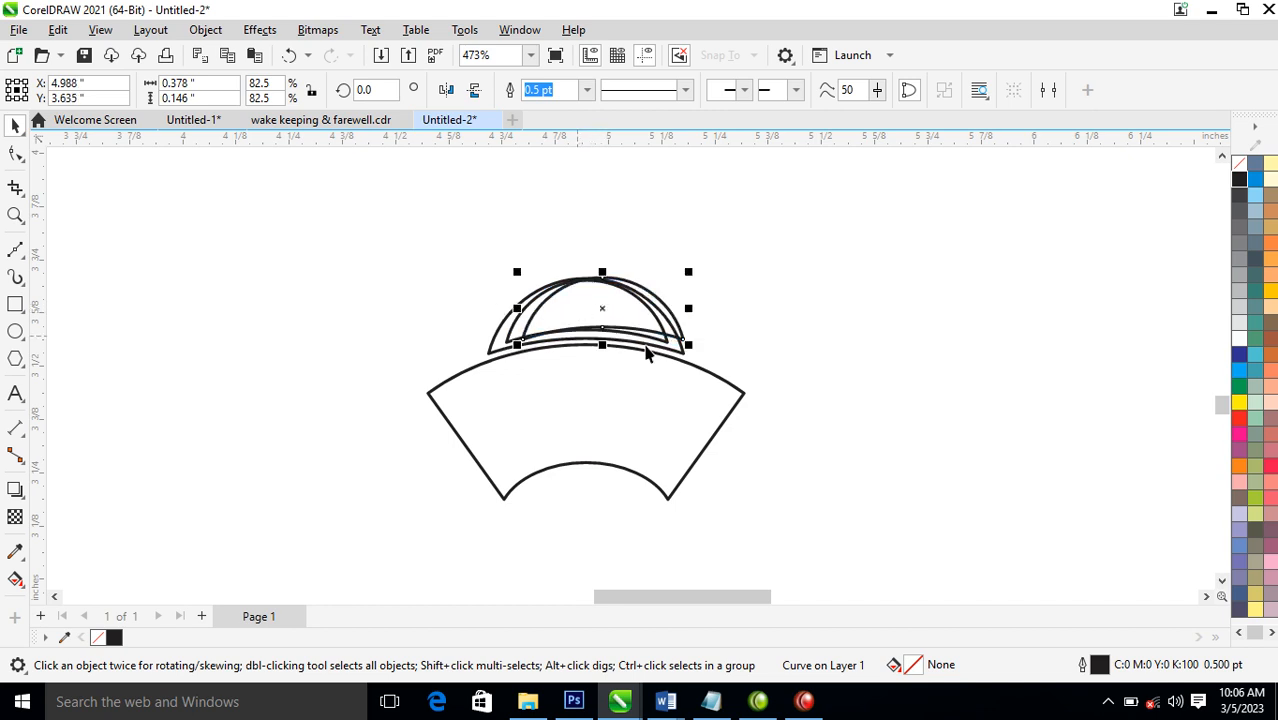
left_click_drag(603, 346, 600, 358)
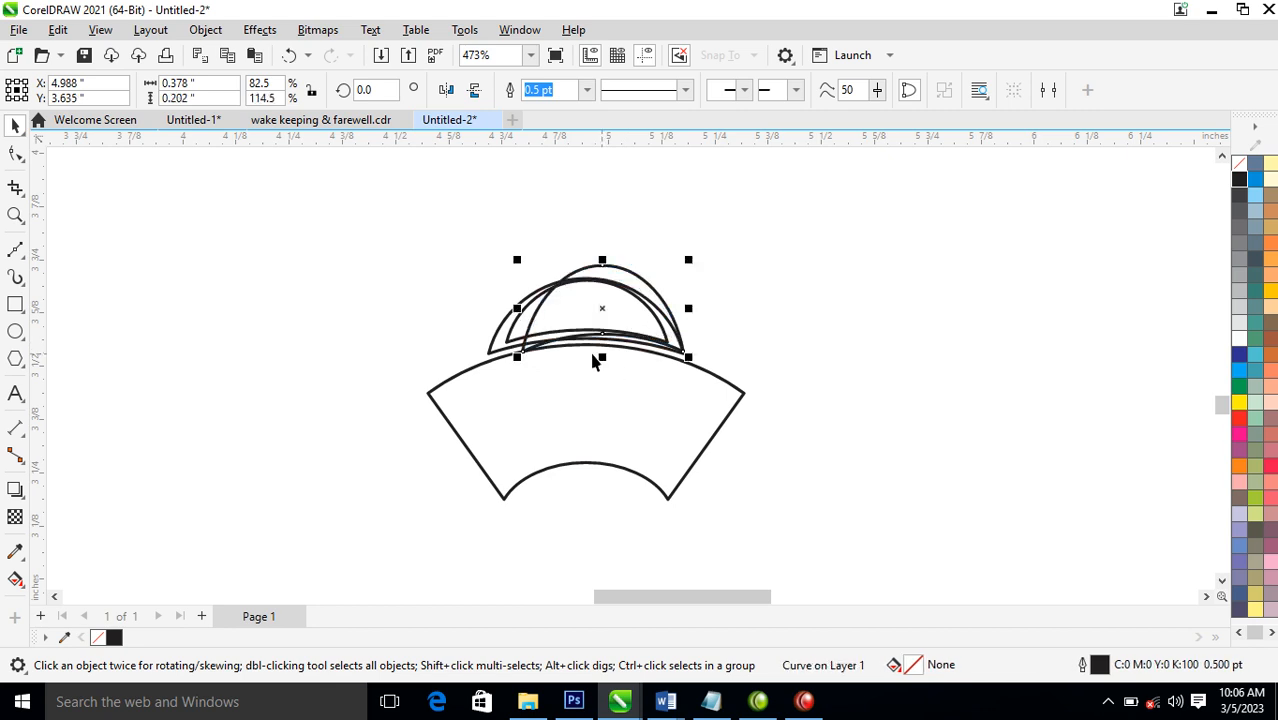
left_click(516, 324, "shift")
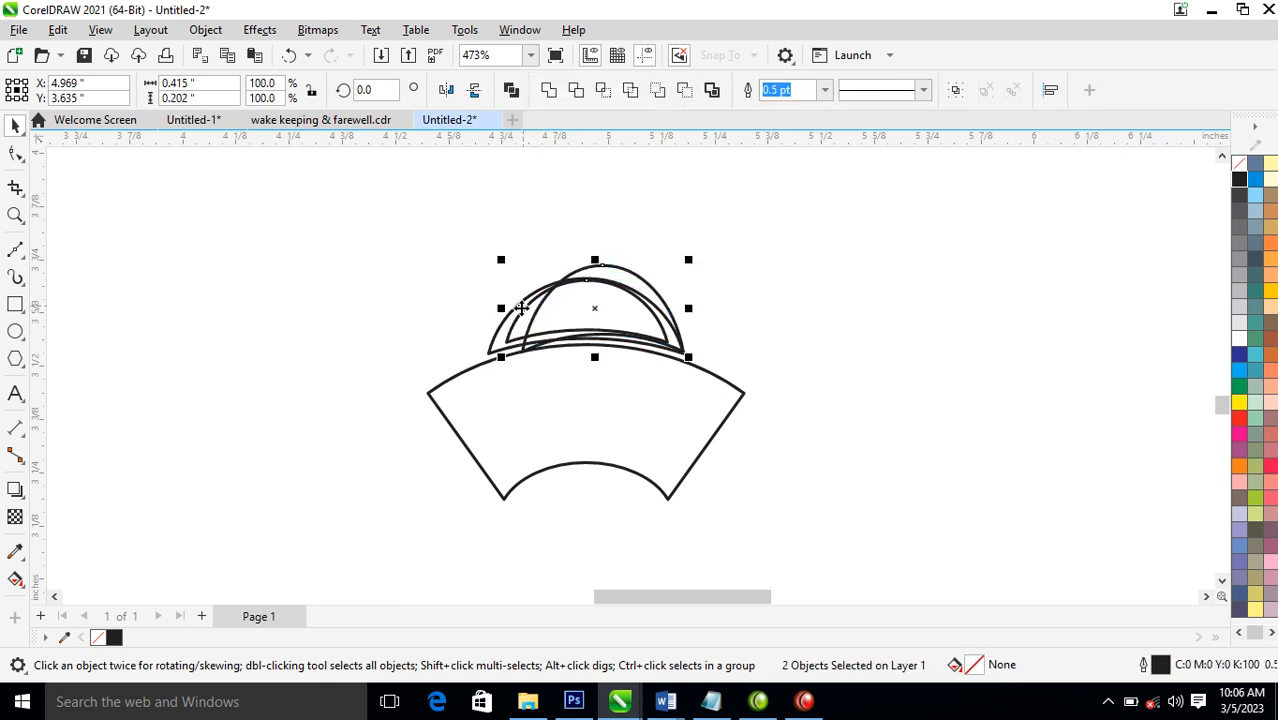
left_click(580, 91)
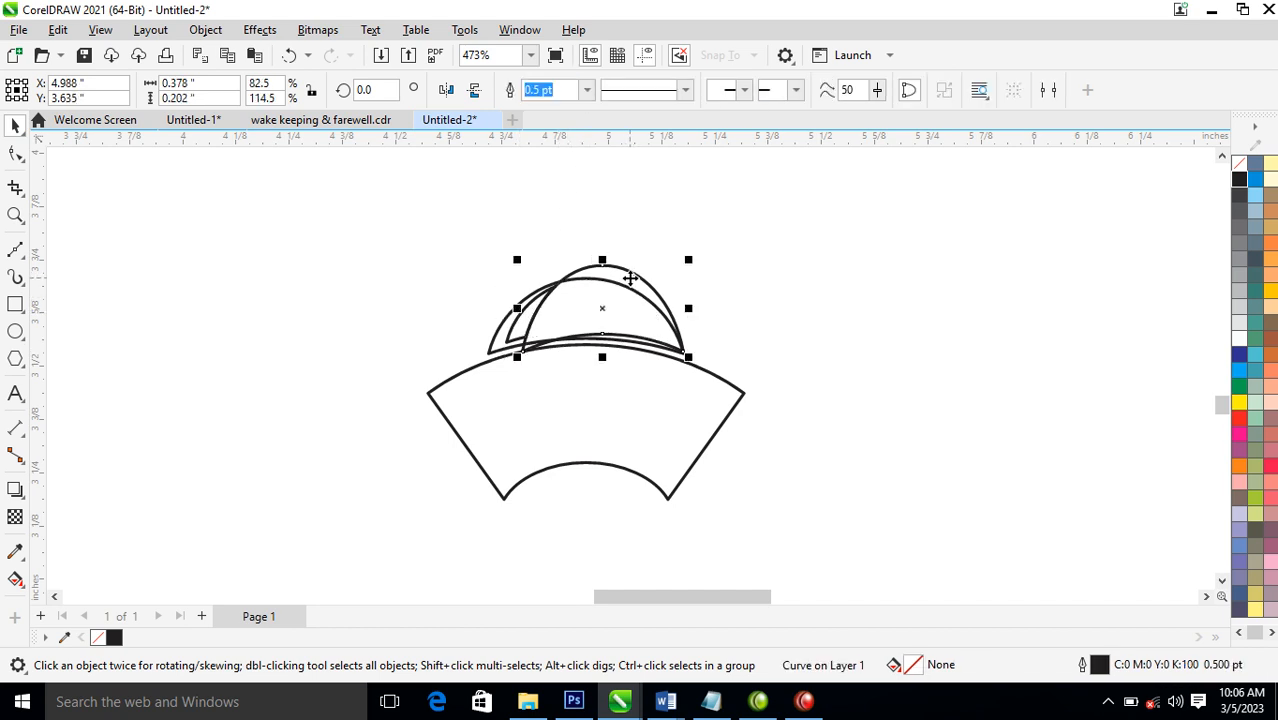
key("Delete")
left_click(545, 315)
mouse_move(563, 284)
left_mouse_down()
mouse_move(560, 309)
mouse_move(574, 306)
left_mouse_up()
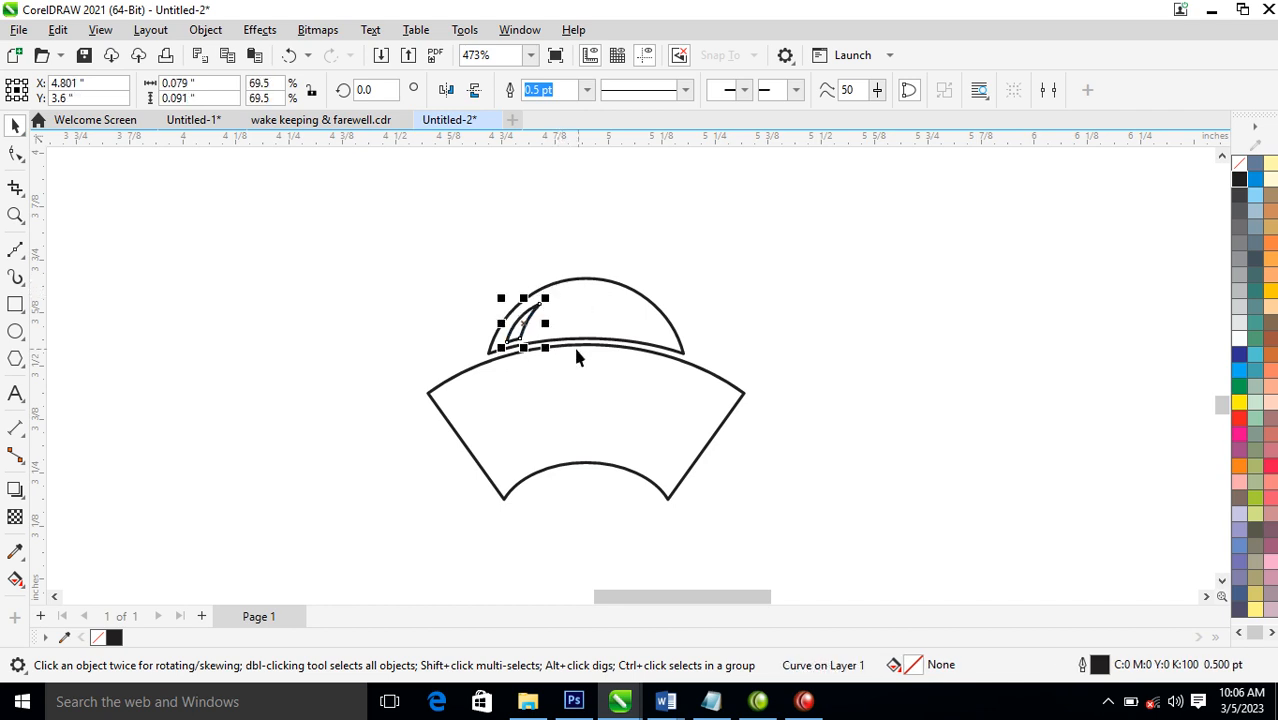
Draw a small closed flame shape with the Bézier tool just above the dome's peak, its curved tip leaning right
key("z")
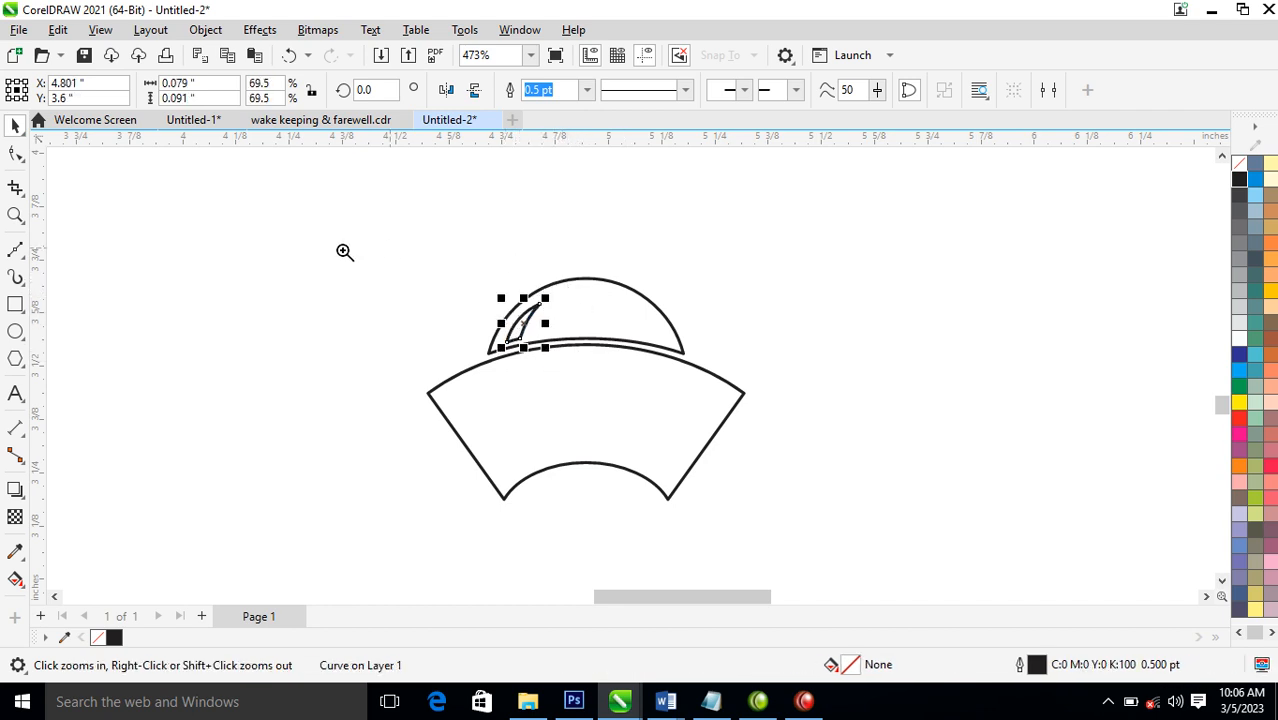
mouse_move(305, 180)
left_mouse_down()
mouse_move(778, 443)
mouse_move(829, 453)
left_mouse_up()
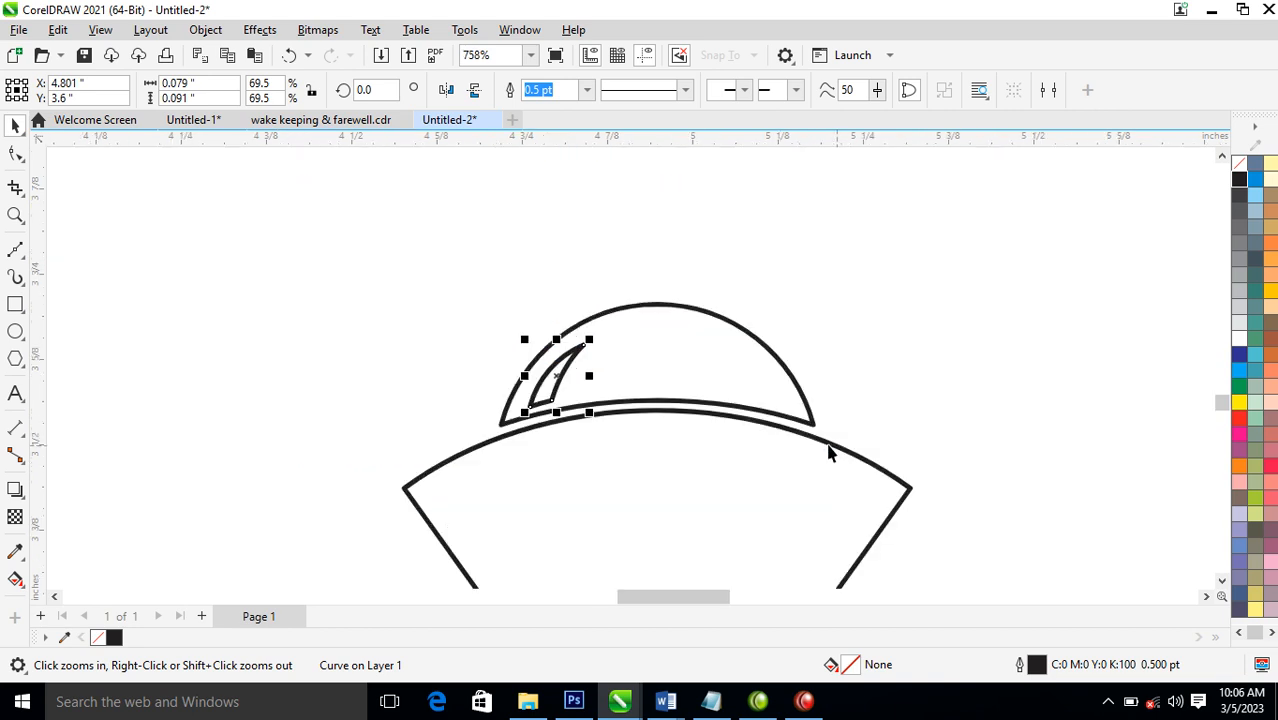
right_click(668, 360)
left_click_drag(476, 187, 824, 429)
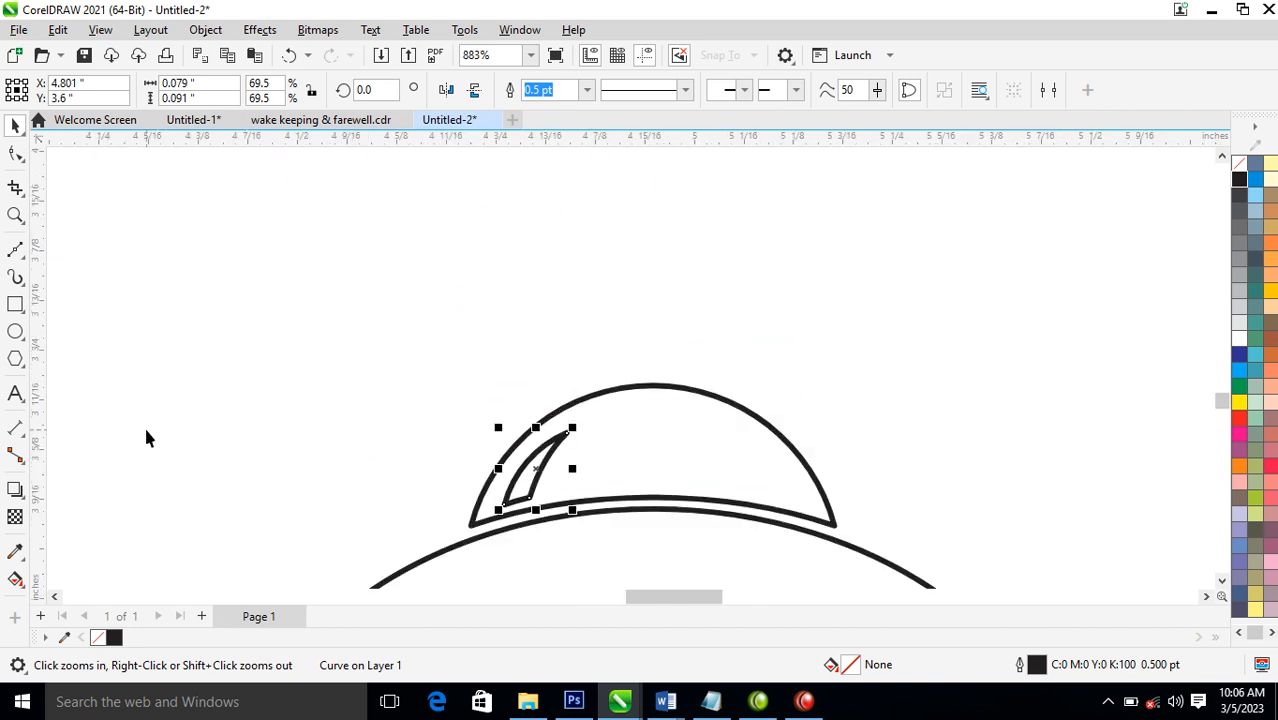
left_click(15, 252)
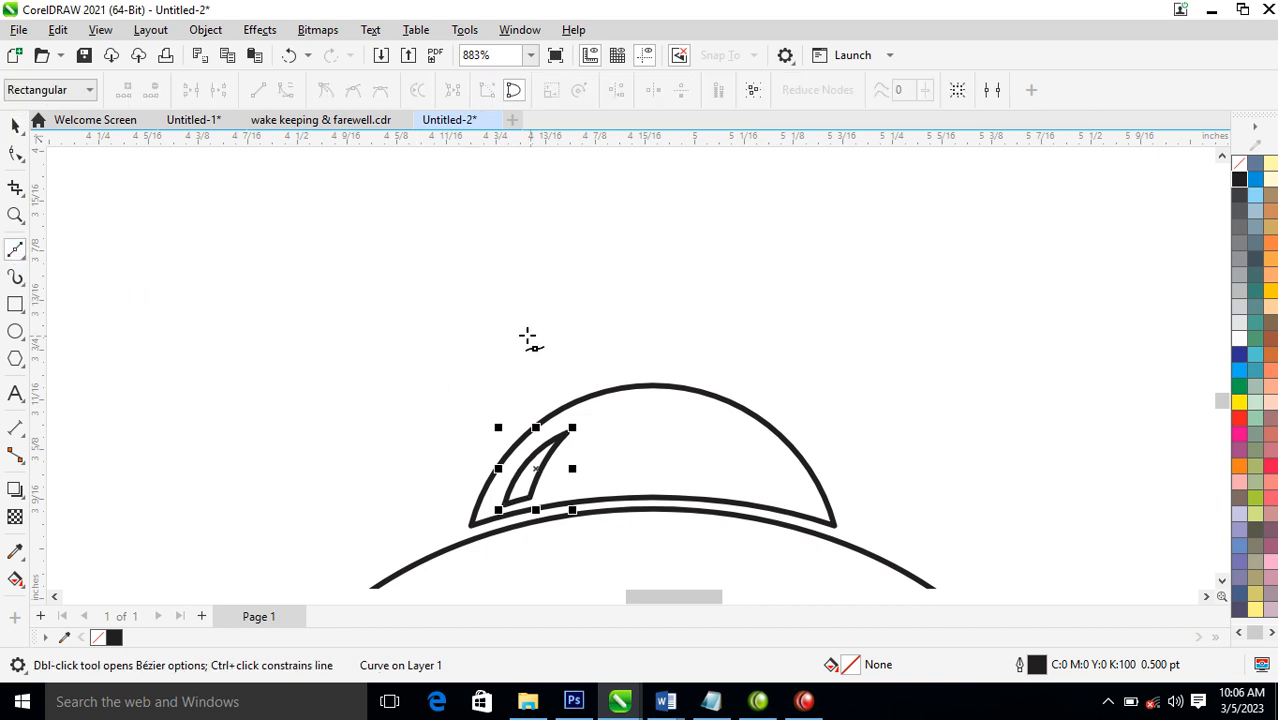
left_click(655, 283)
left_click_drag(624, 321, 677, 378)
left_click(604, 377)
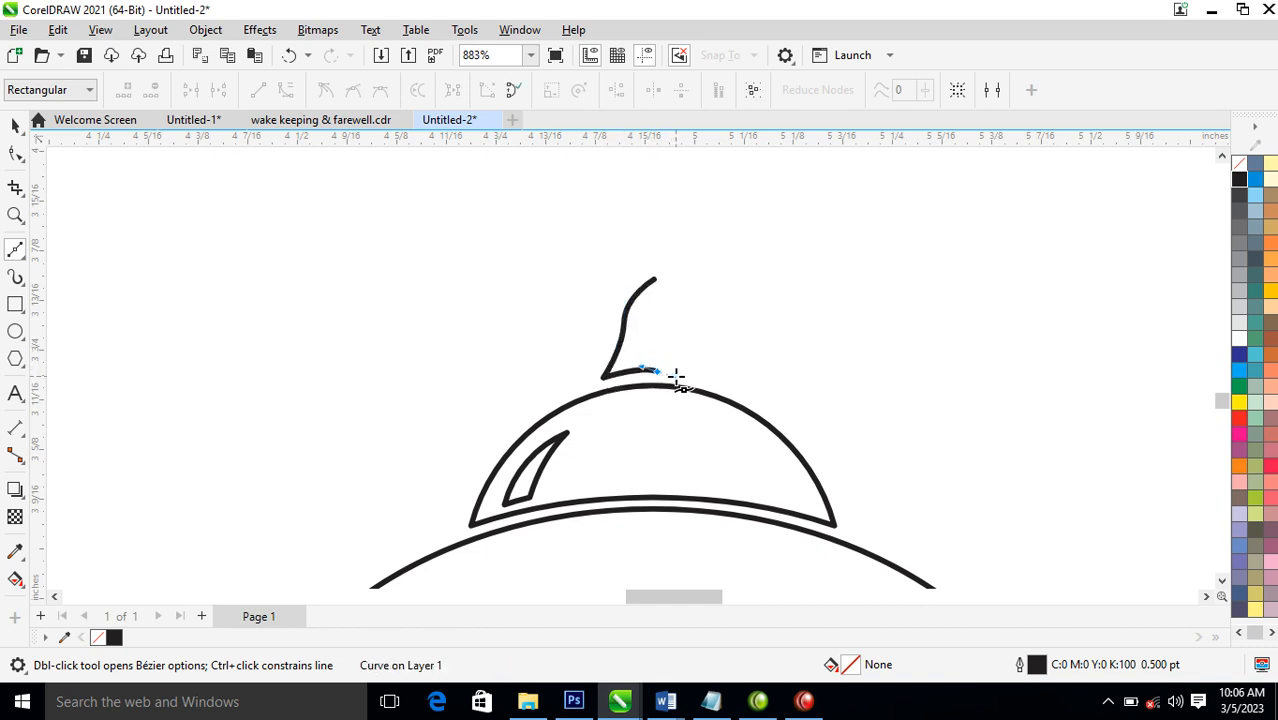
left_click_drag(647, 323, 656, 281)
key("space")
key("space")
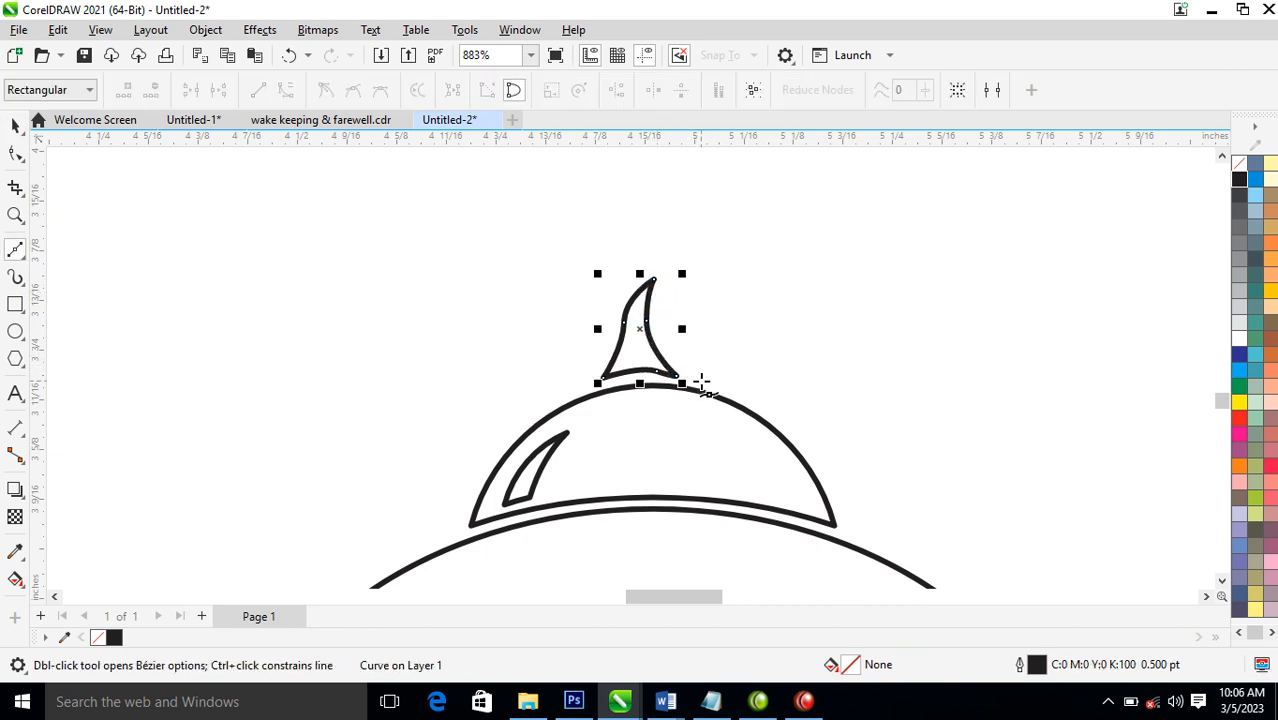
Draw a taller curved flame to the right of the first one and shorten it to about 0.111 by 0.21 inches
left_click(703, 381)
left_click_drag(666, 320, 679, 266)
left_click_drag(677, 203, 666, 179)
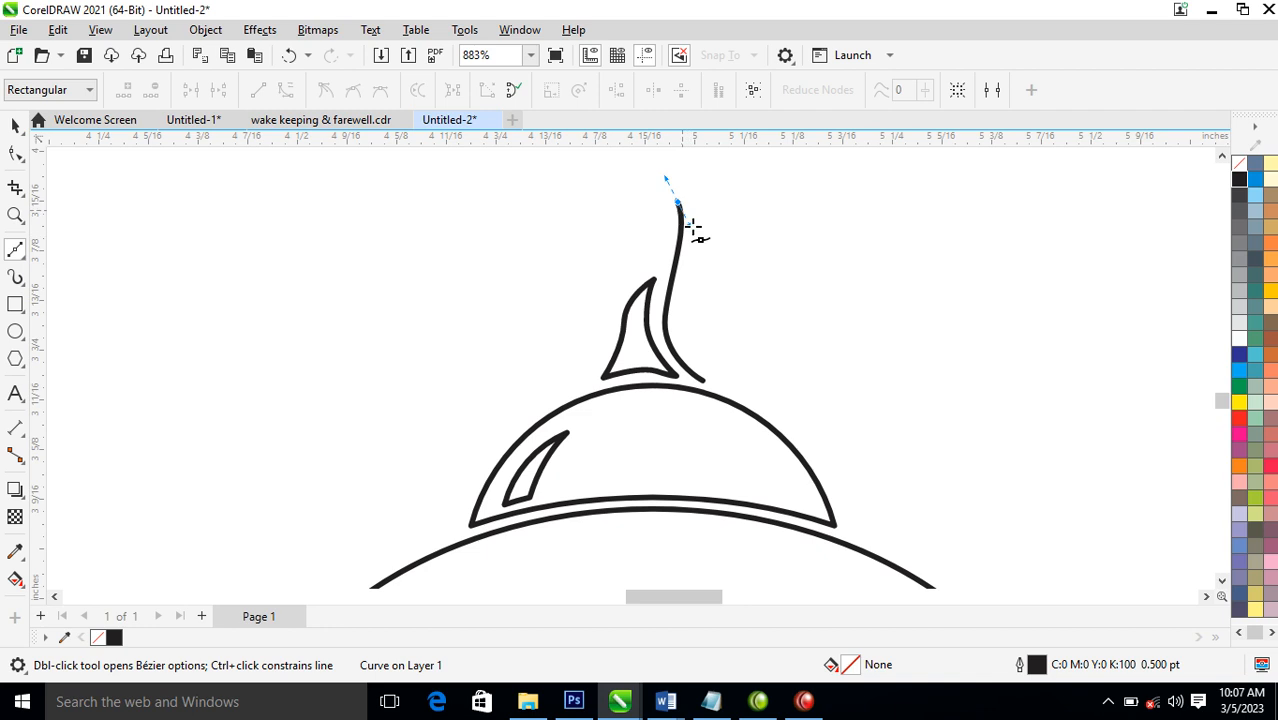
left_click_drag(713, 263, 719, 283)
left_click_drag(724, 358, 748, 398)
left_click(753, 401)
left_click(699, 379)
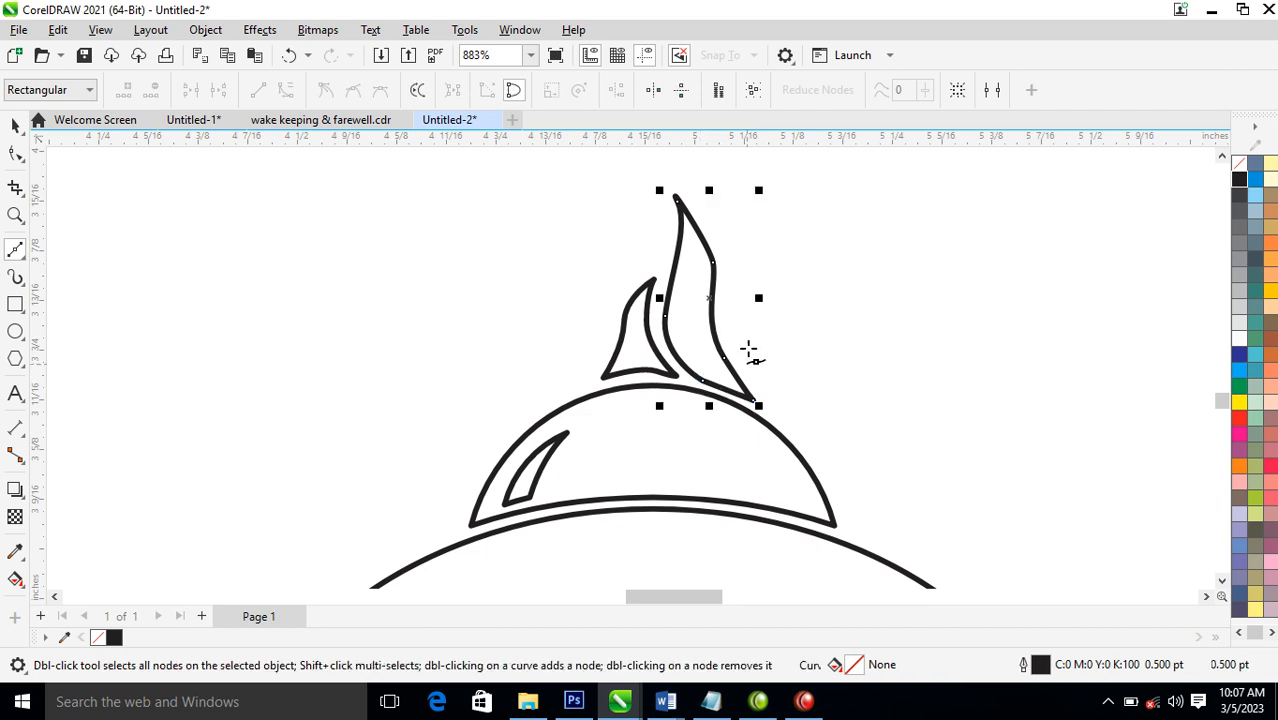
key("space")
left_click_drag(711, 196, 729, 238)
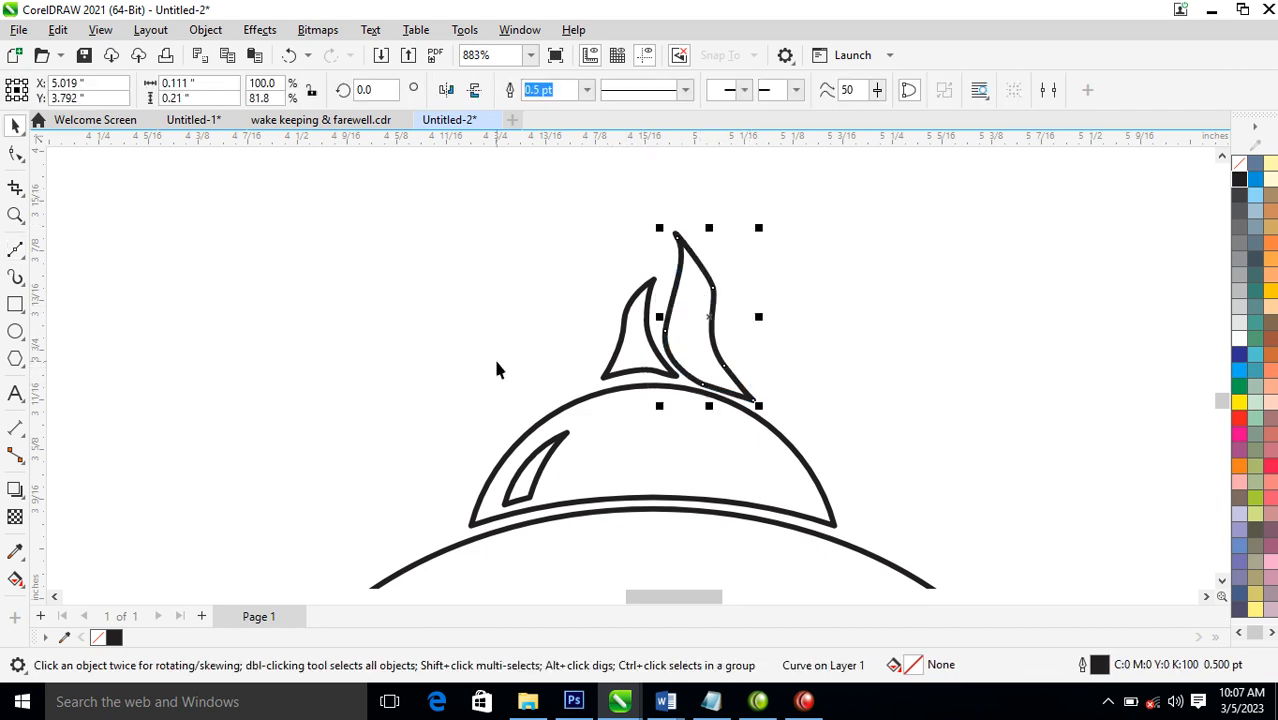
Draw a third flame along the dome's upper left edge and scale it down to about 0.068 by 0.146 inches
key("F5")
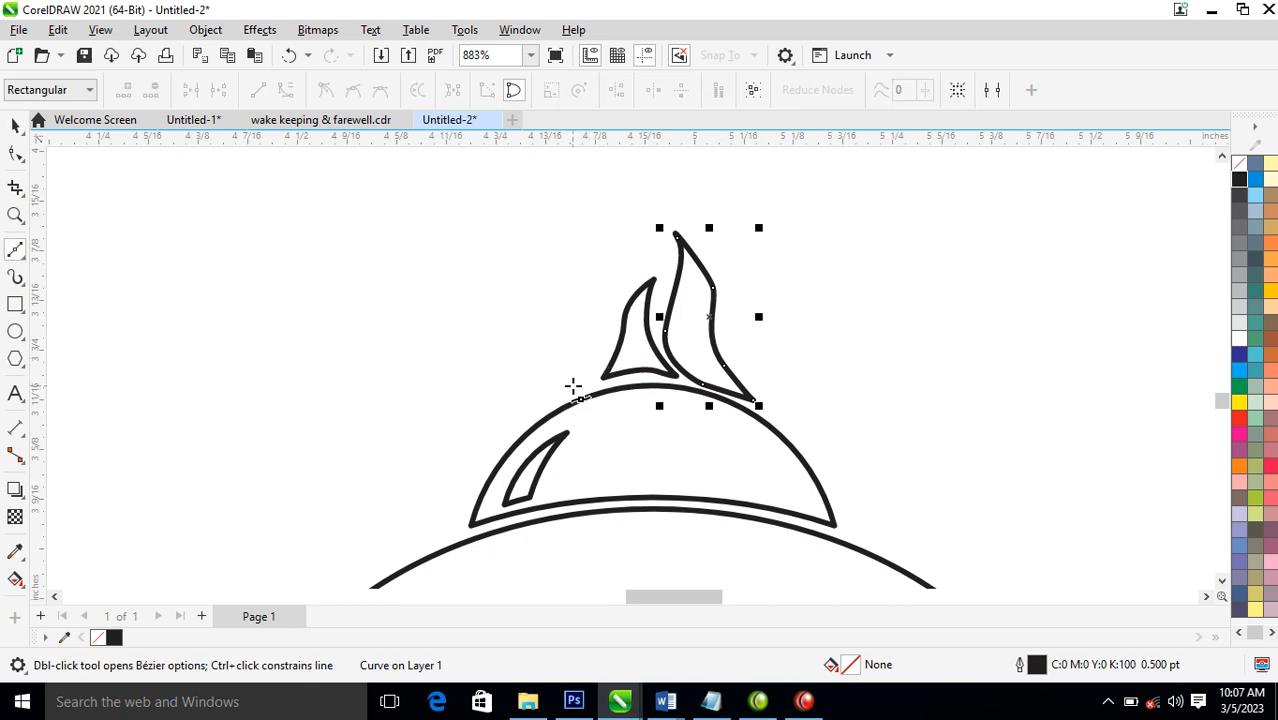
left_click(581, 383)
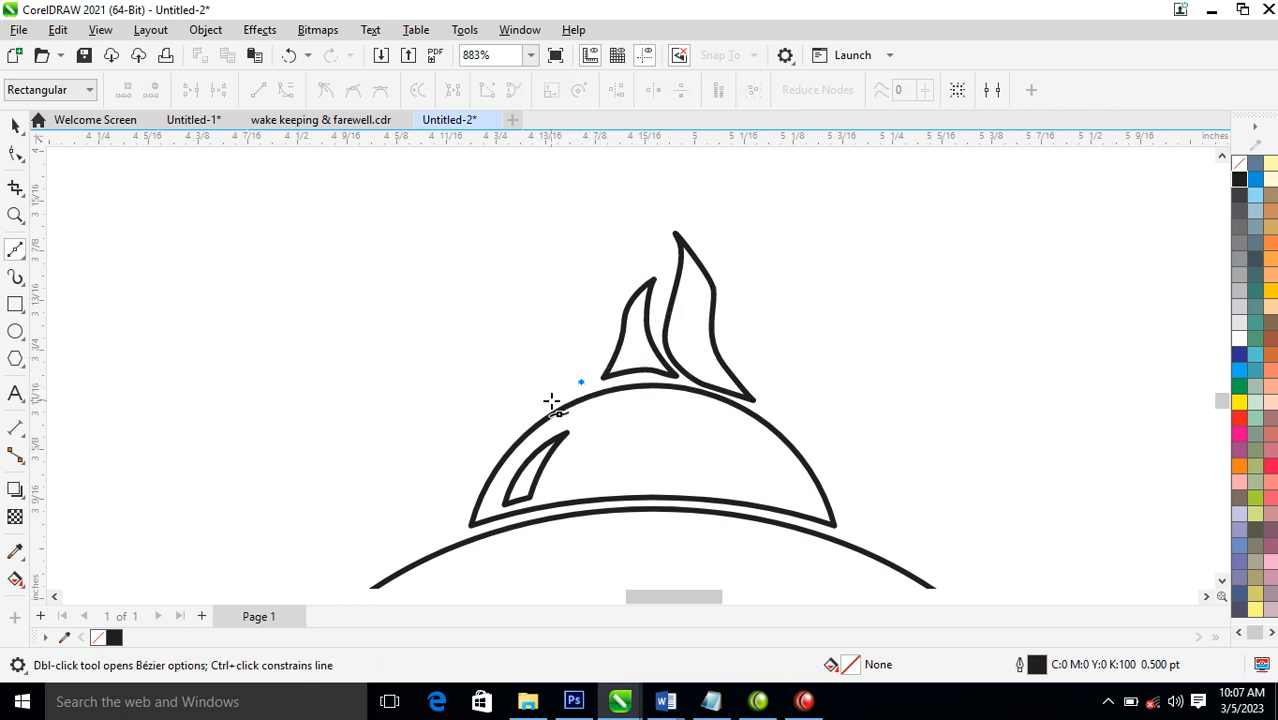
left_click_drag(520, 423, 522, 425)
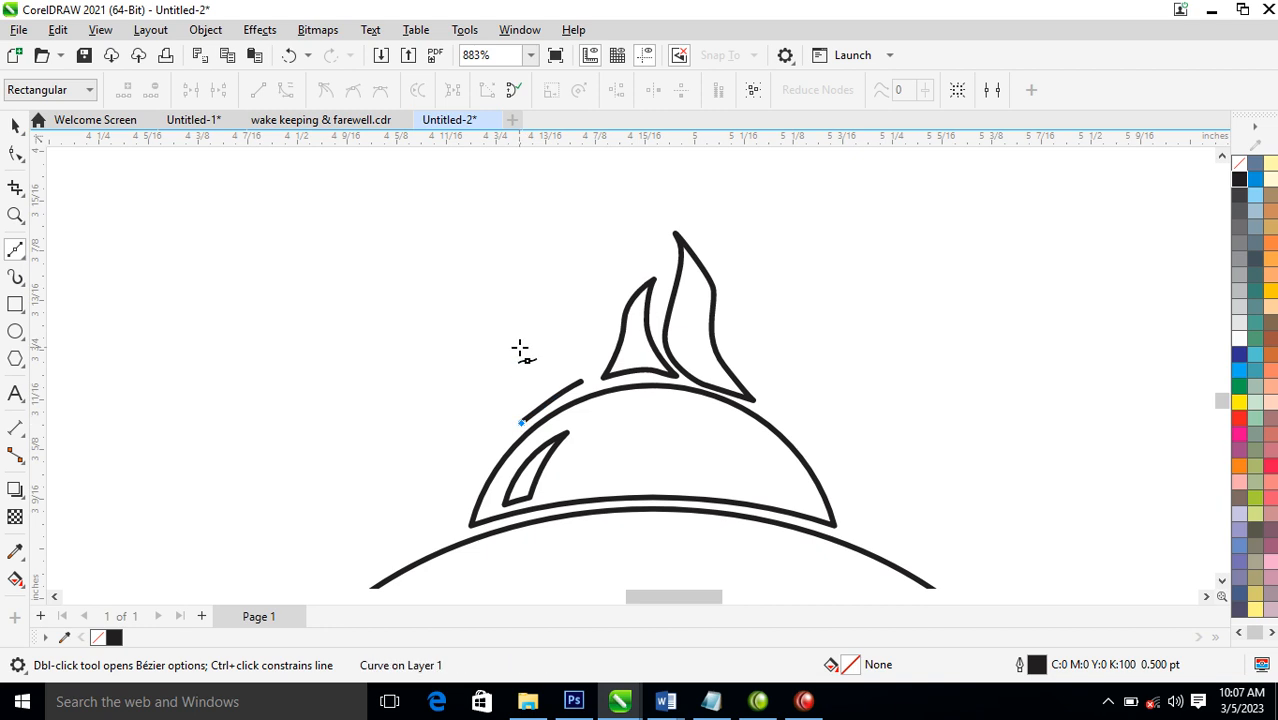
left_click_drag(525, 366, 568, 377)
left_click(579, 276)
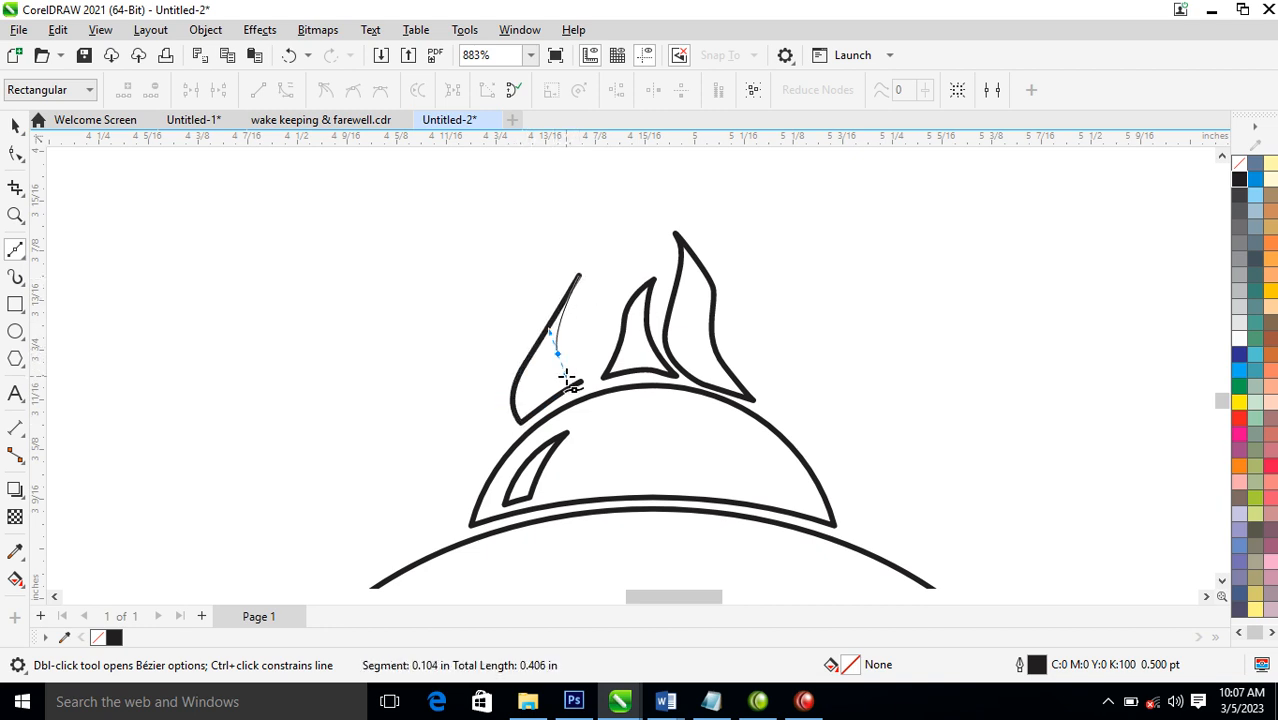
left_click(581, 384)
key("space")
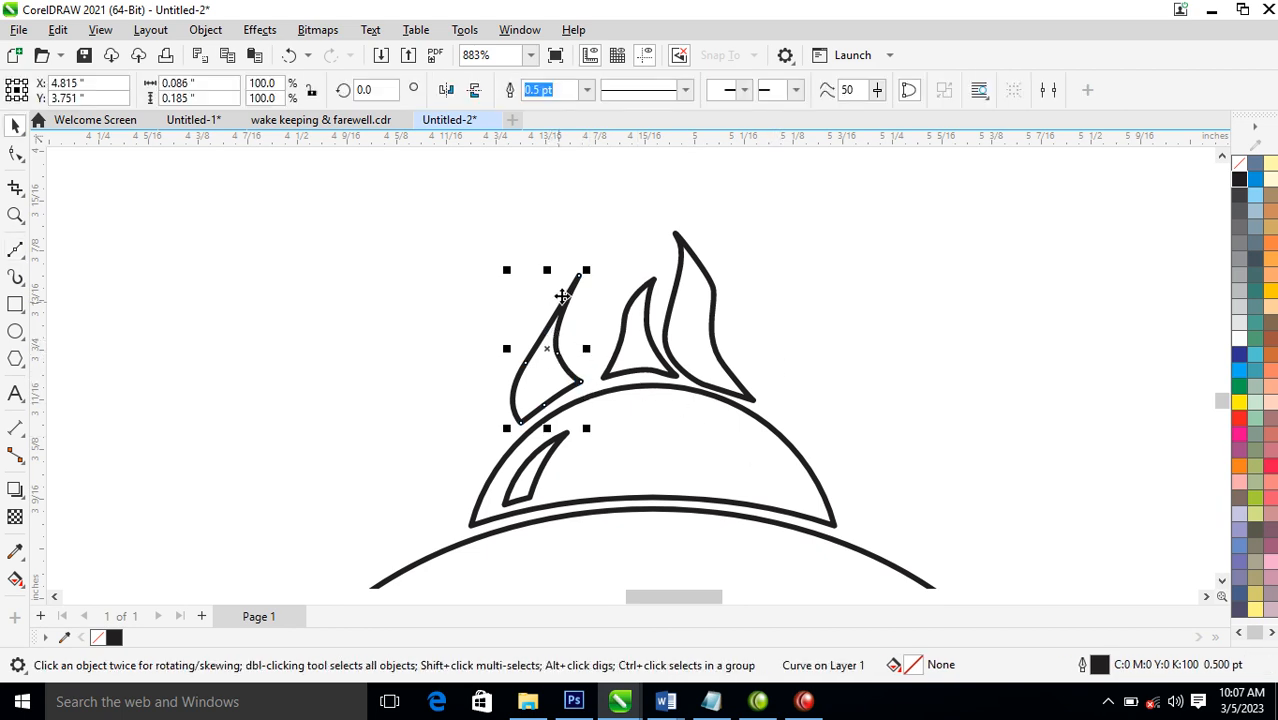
left_click_drag(590, 272, 576, 302)
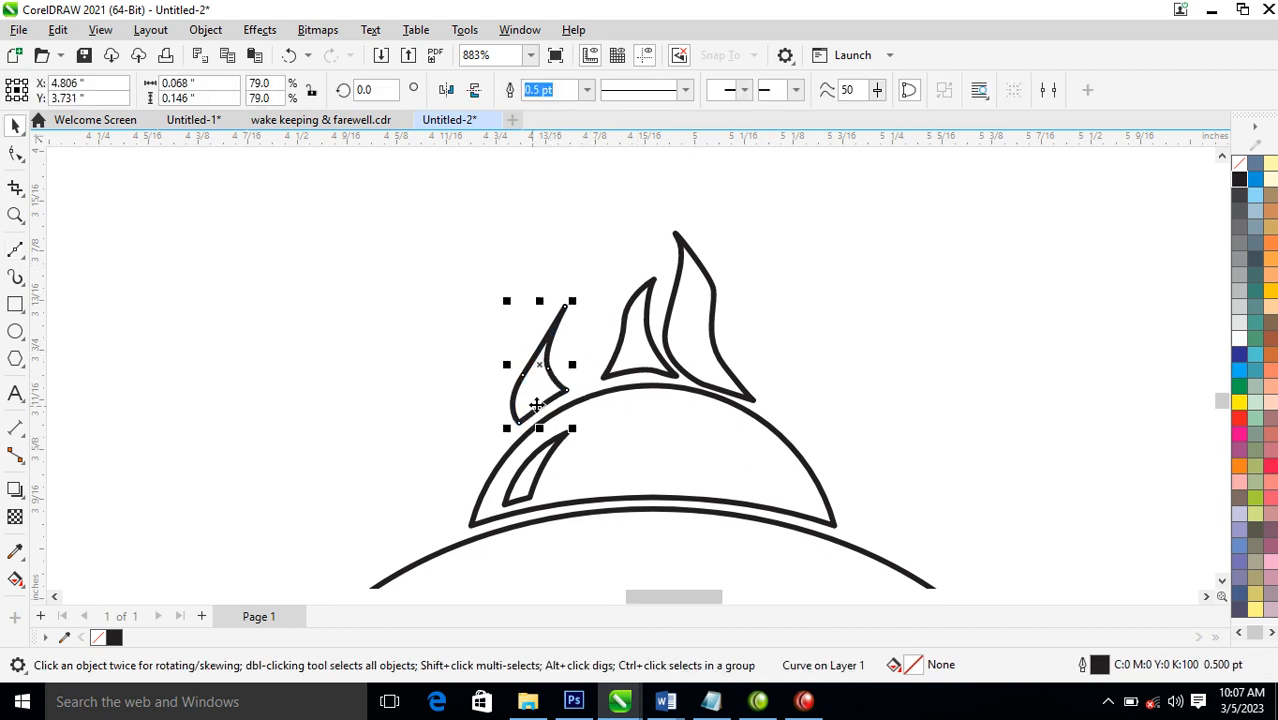
Place a mirrored copy of the left flame on the dome's right side and combine all four flames into one curve
left_click_drag(509, 372, 796, 384)
left_click_drag(402, 208, 915, 466)
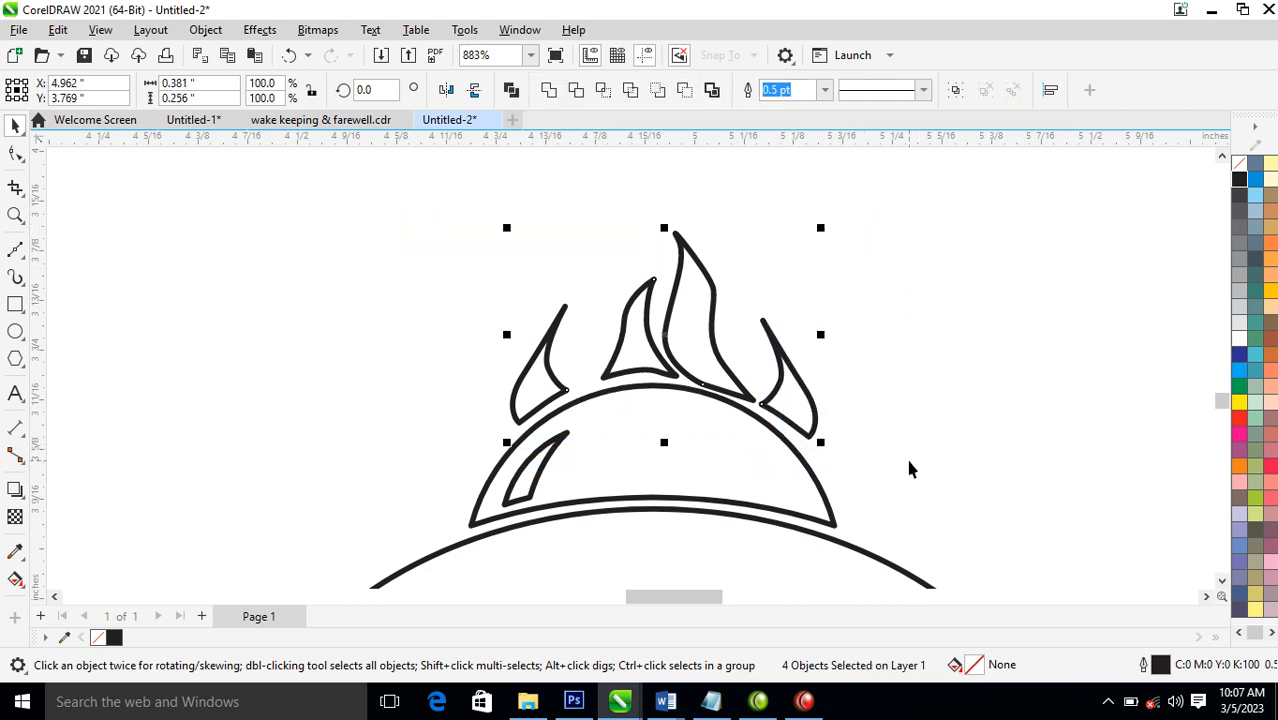
key("ctrl+l")
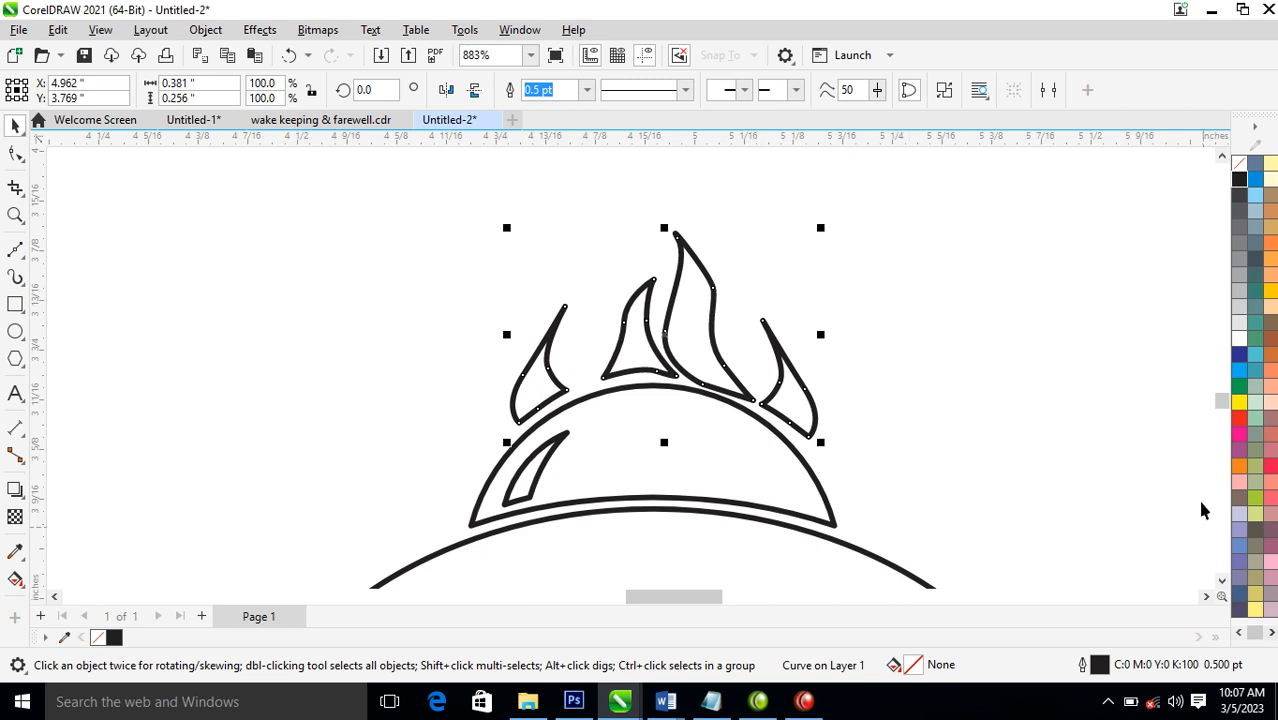
Fill the combined flames with yellow and remove their outline
left_click(1239, 402)
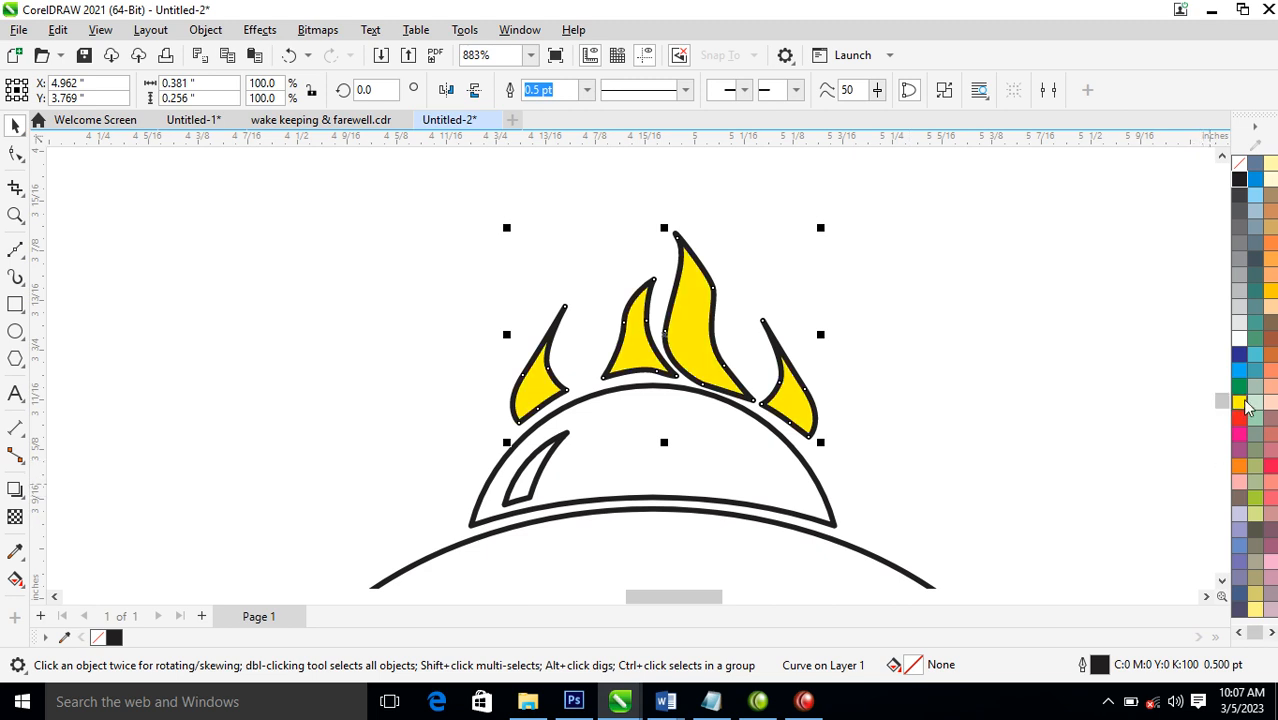
right_click(1240, 170)
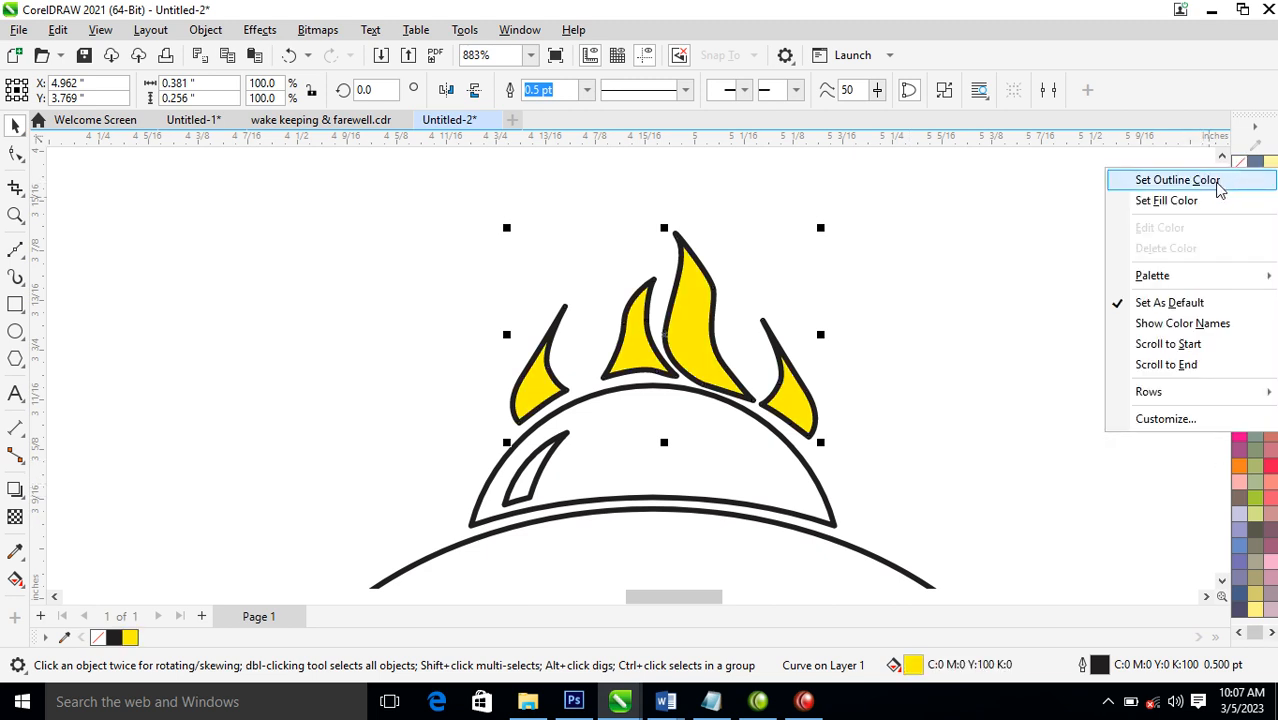
left_click(1218, 181)
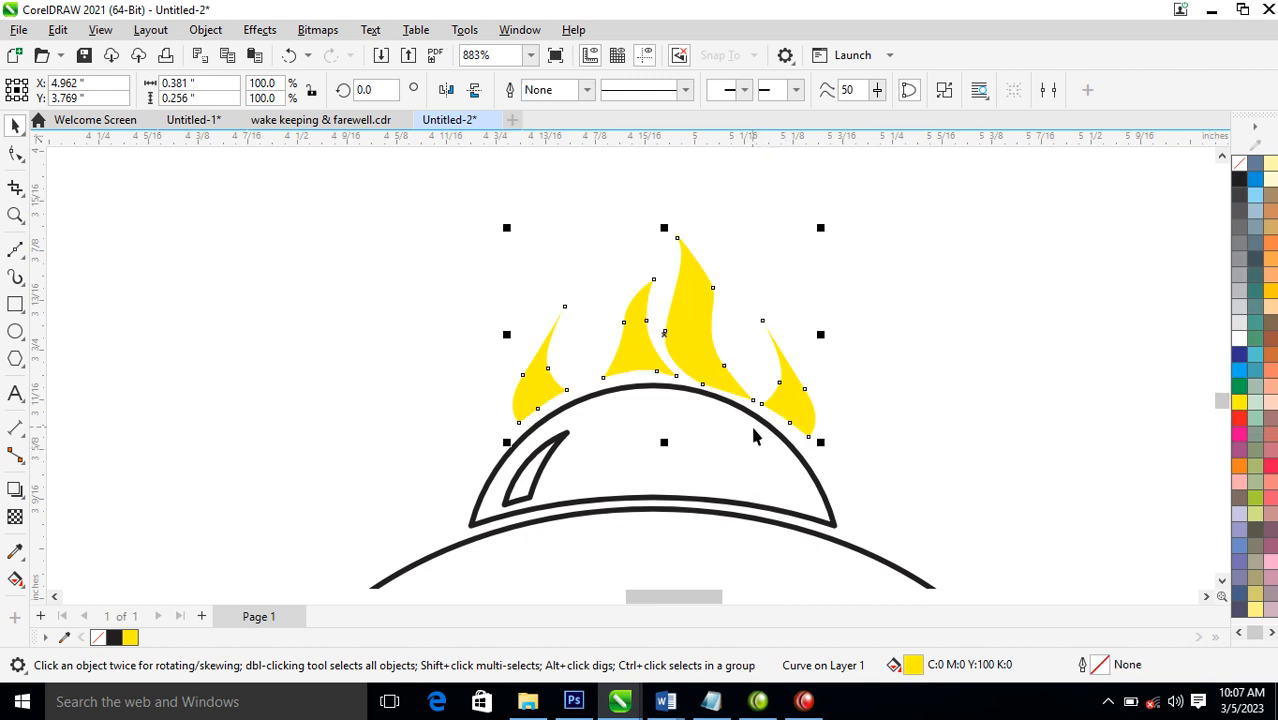
Fill the dome with yellow and its highlight sliver with white
scroll(675, 462, "down", 4)
key("F2")
left_click_drag(354, 306, 893, 624)
left_click(678, 318)
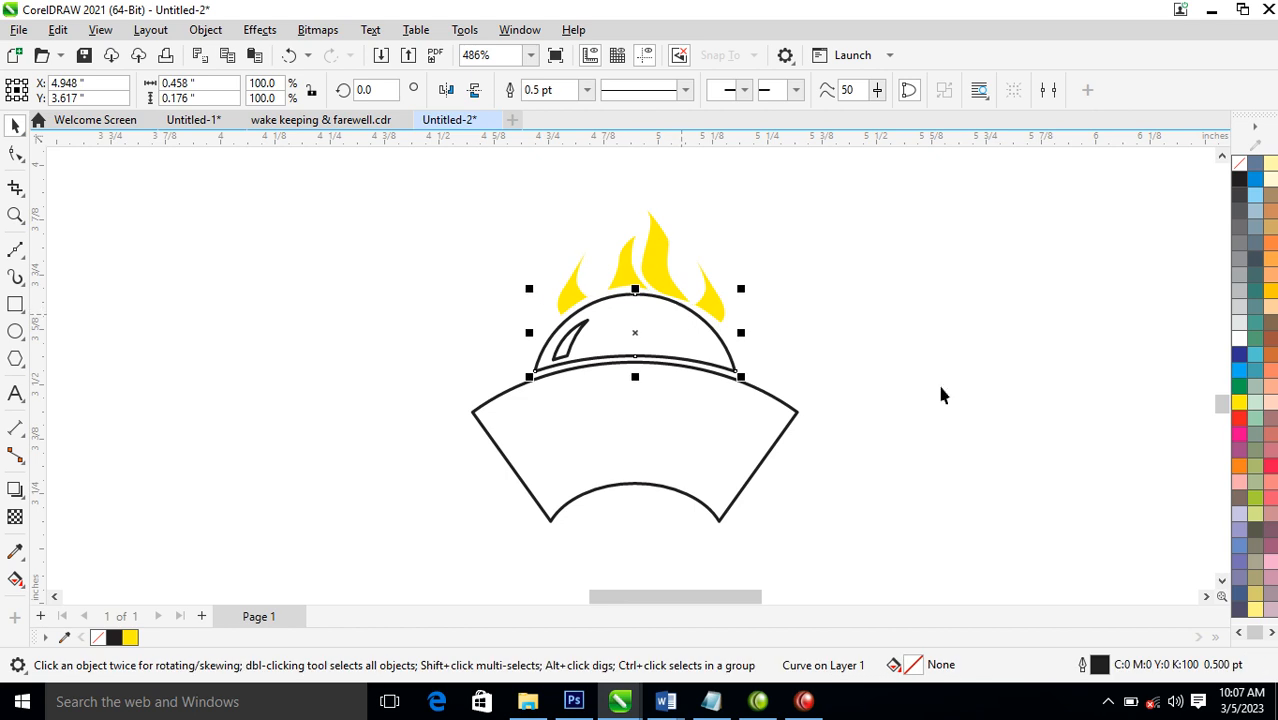
left_click(1240, 404)
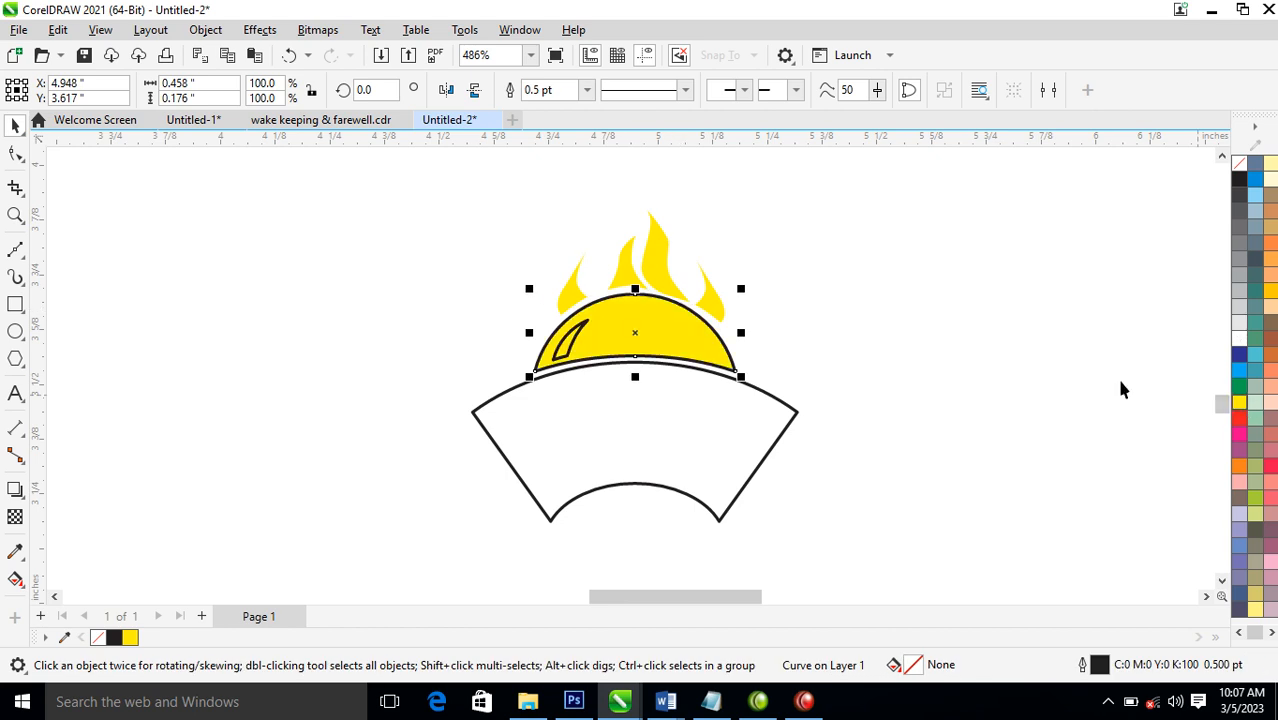
left_click(574, 338)
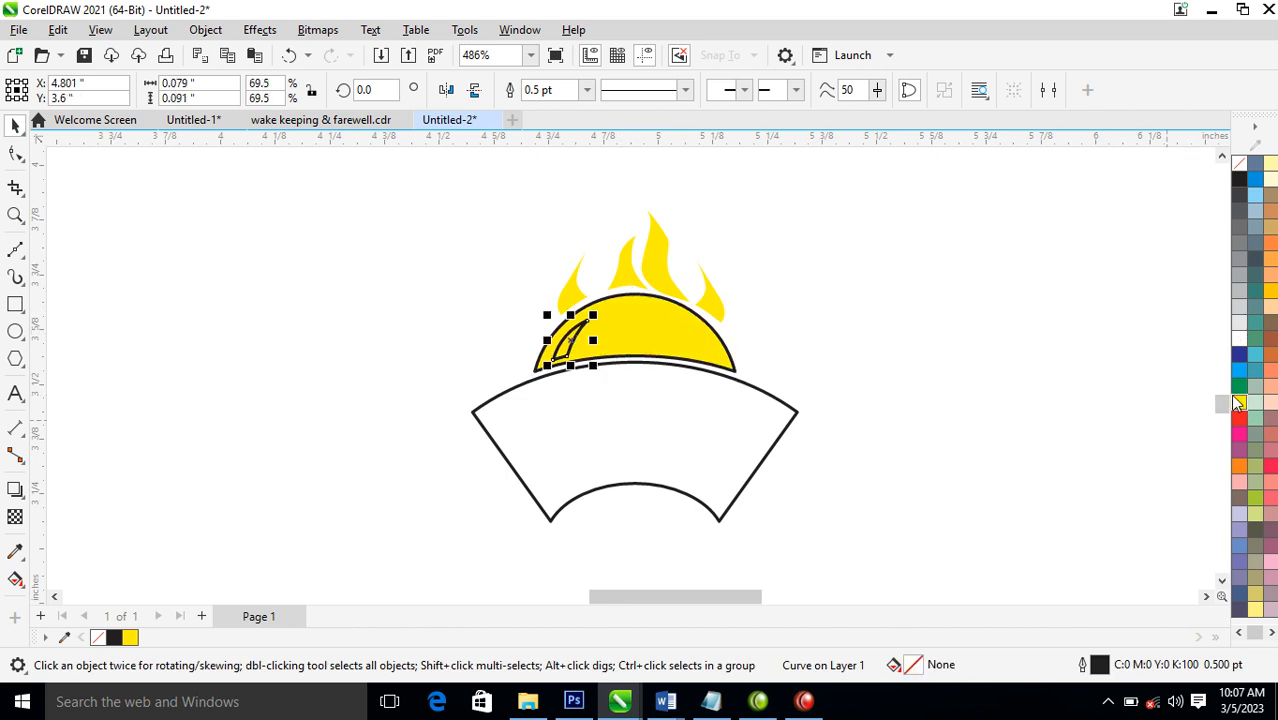
left_click(1240, 340)
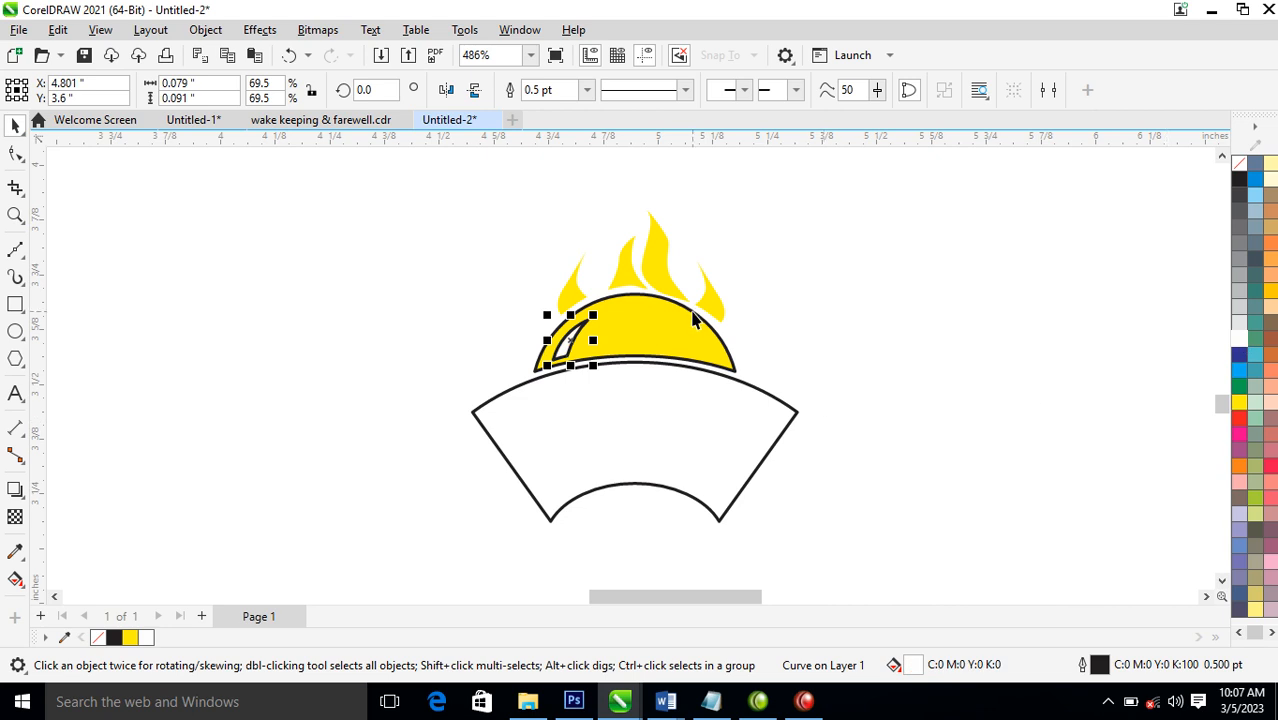
Remove the outline from both the dome and the highlight sliver
left_click(658, 333, "shift")
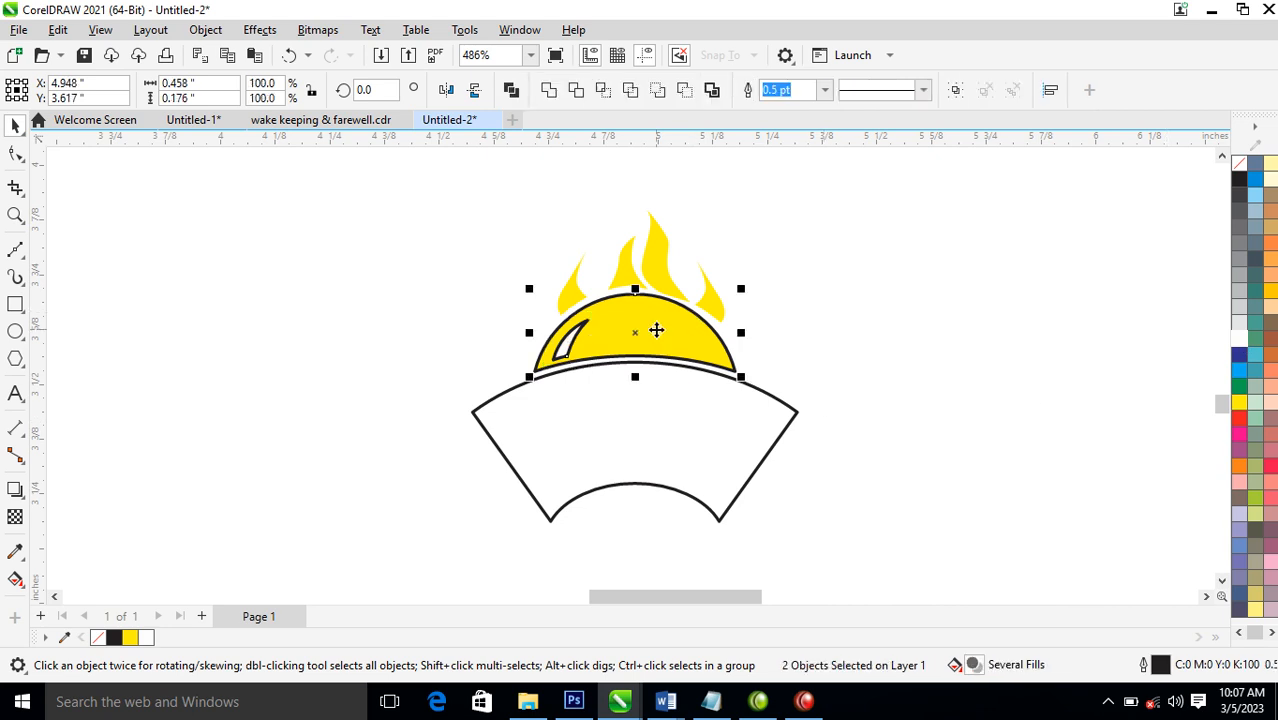
right_click(1238, 170)
left_click(1084, 174)
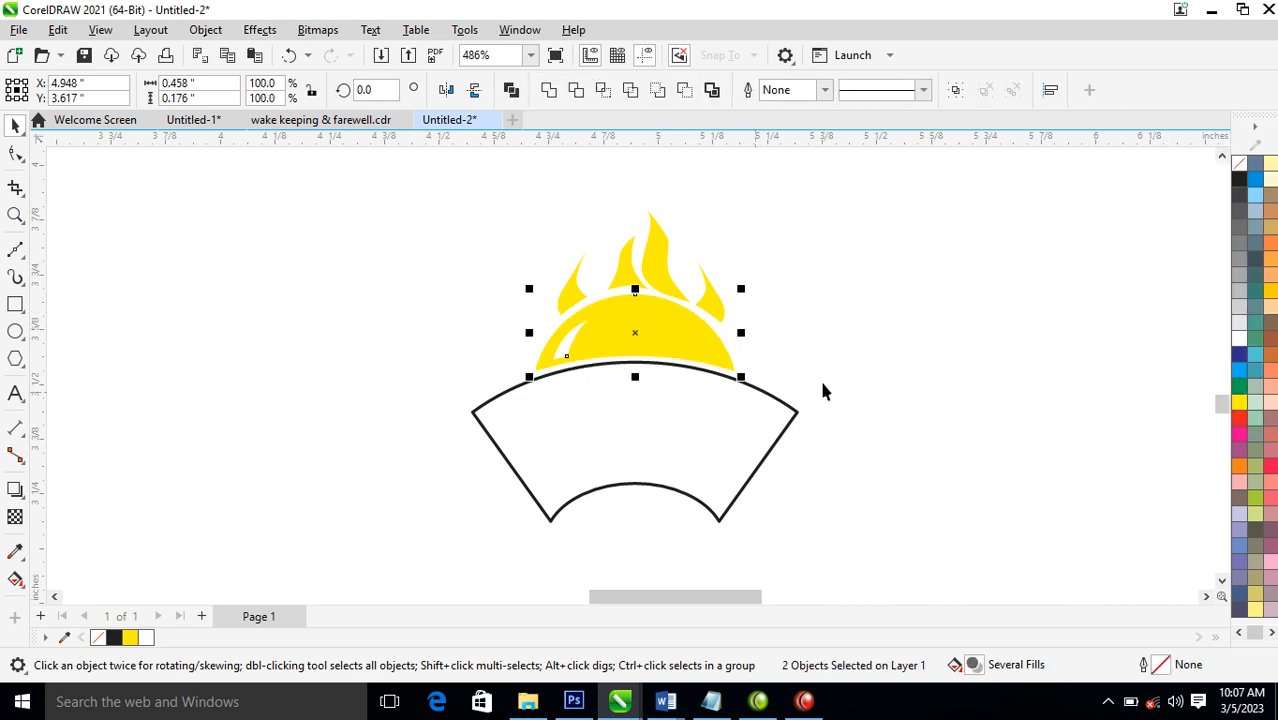
Fill the fan shape with green and set its outline colour to yellow
left_click(706, 428)
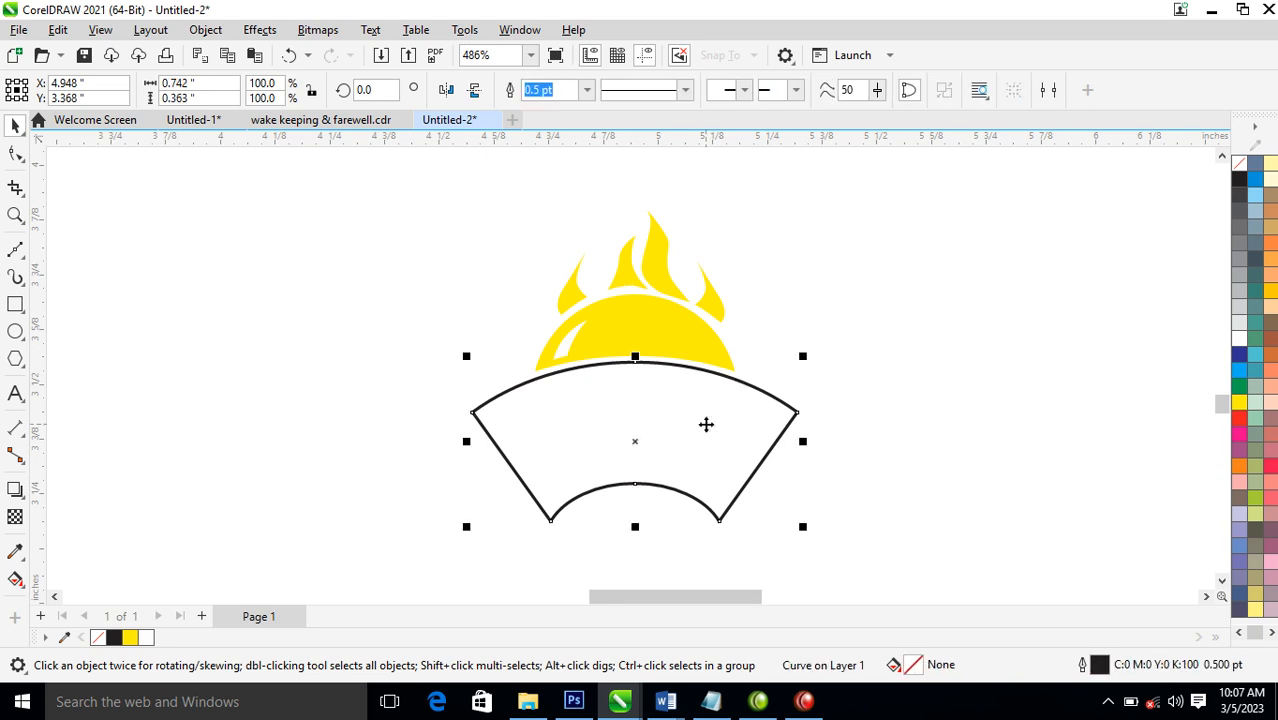
left_click(1239, 388)
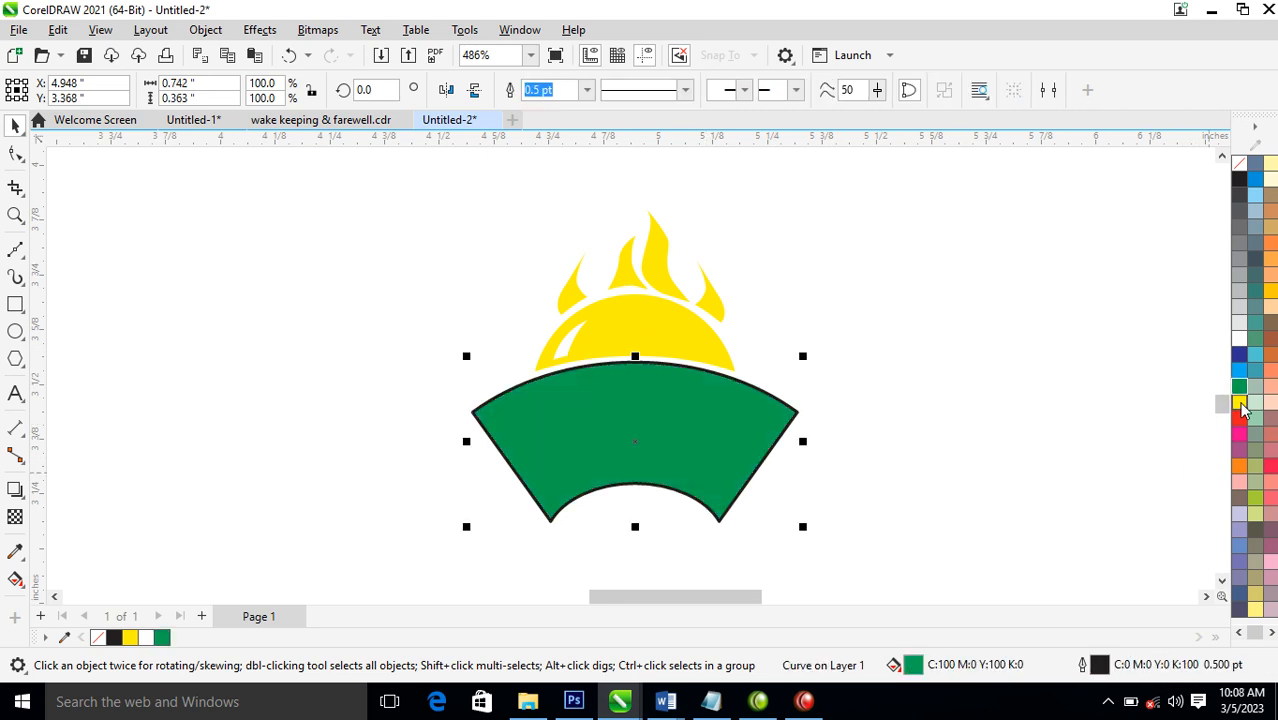
right_click(1240, 404)
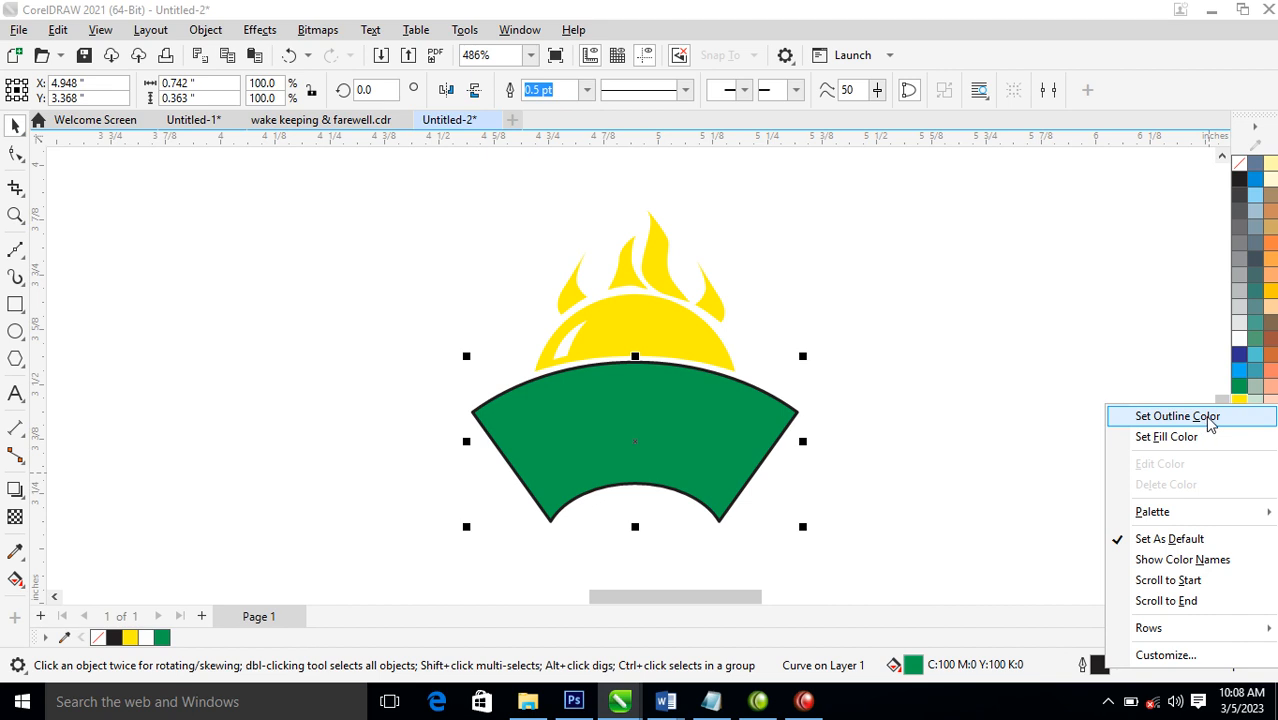
left_click(1177, 416)
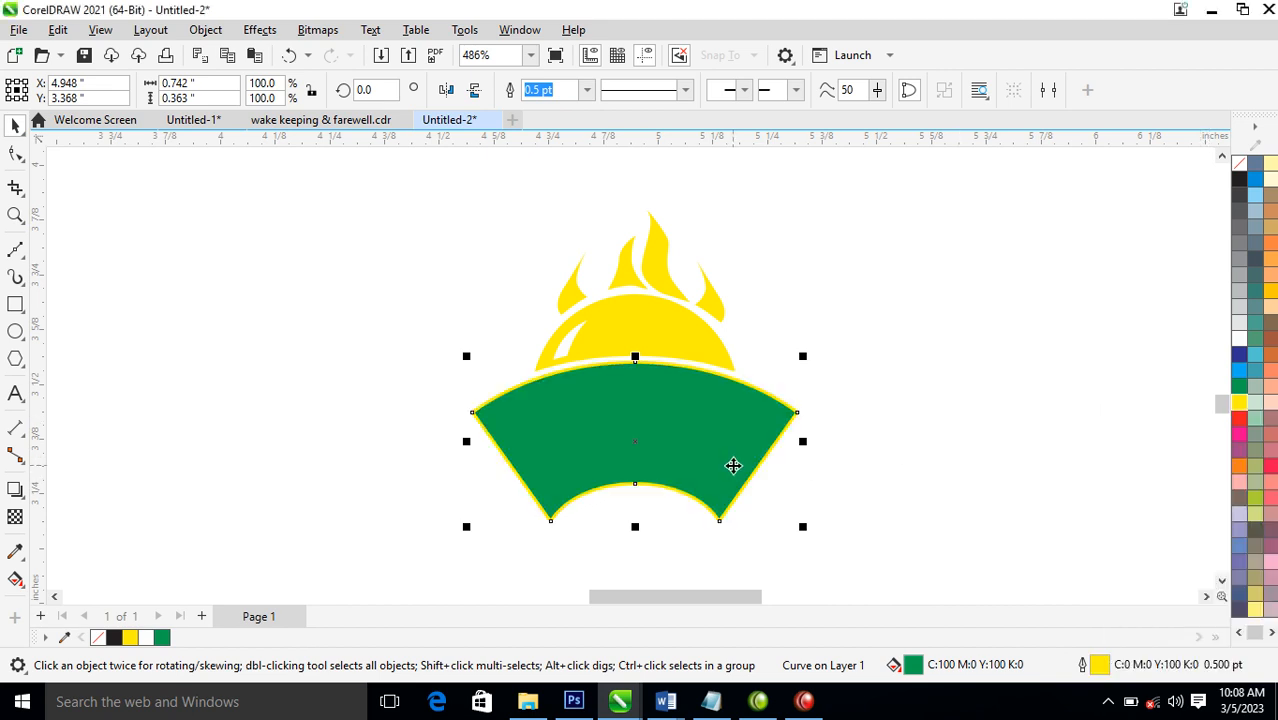
Set the fan's outline to 4 pt, scaled with the object and placed behind its fill
key("F12")
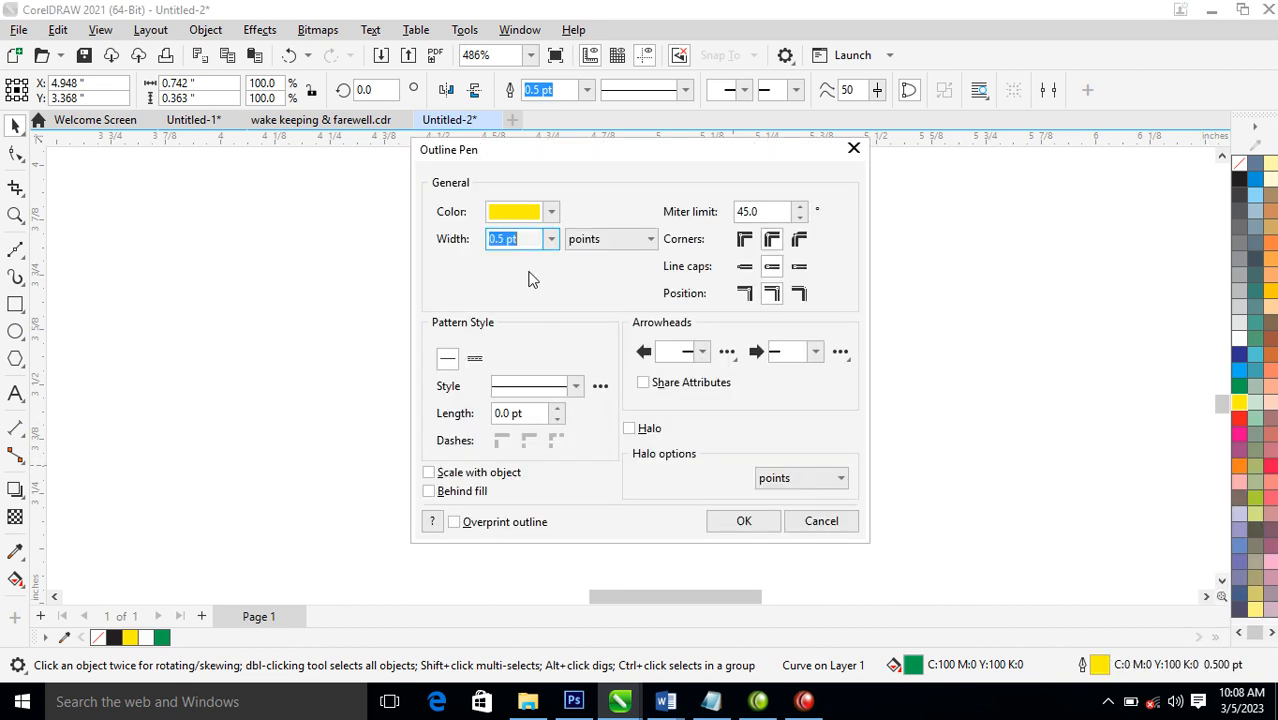
type("4")
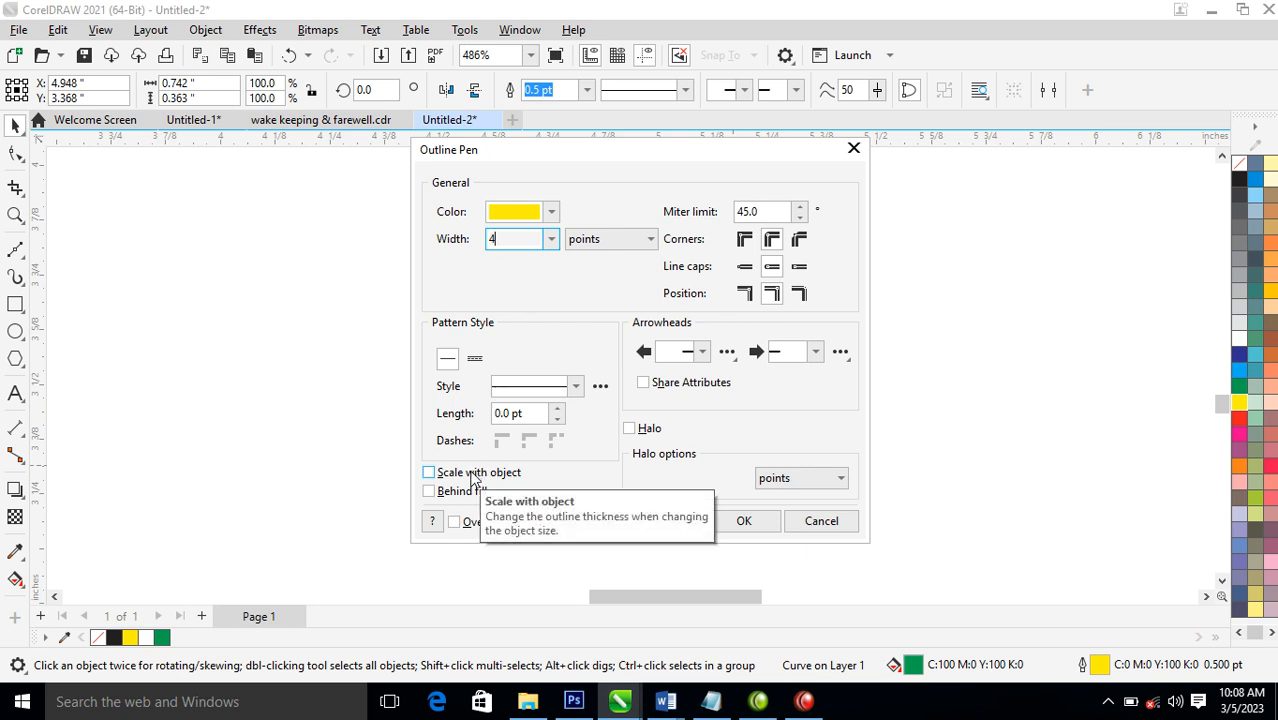
left_click(447, 473)
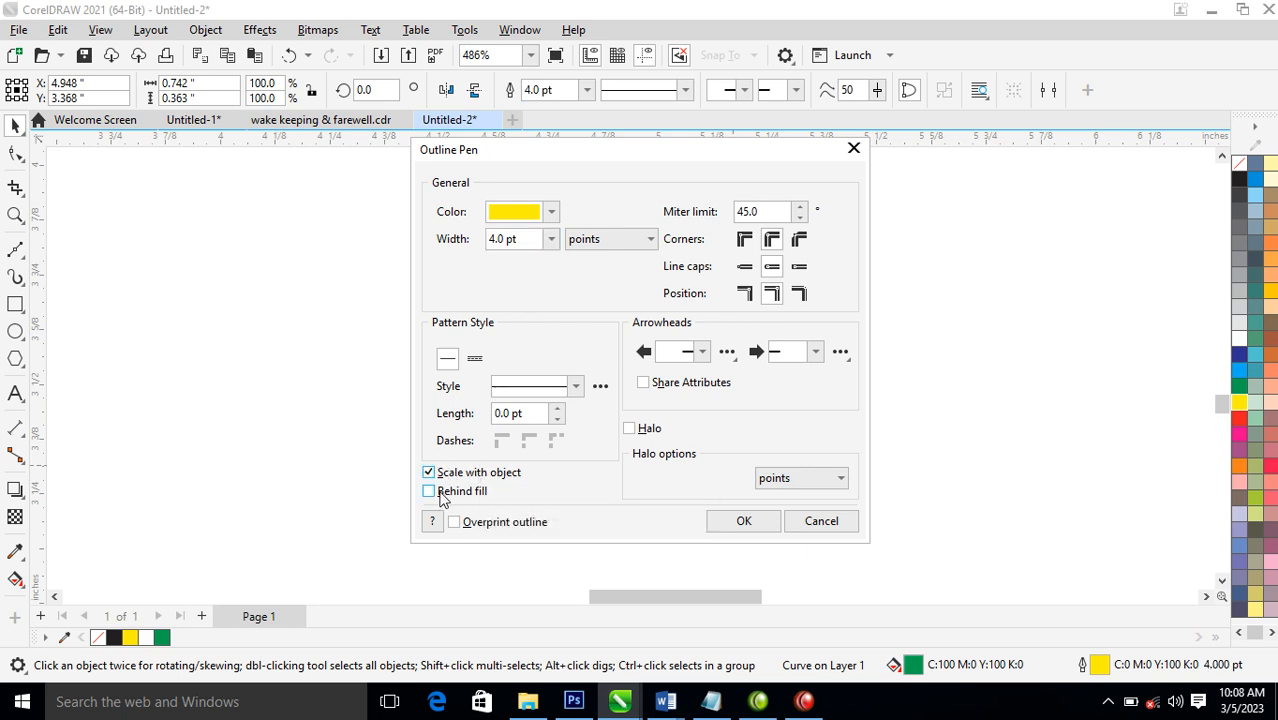
left_click(443, 494)
left_click(775, 527)
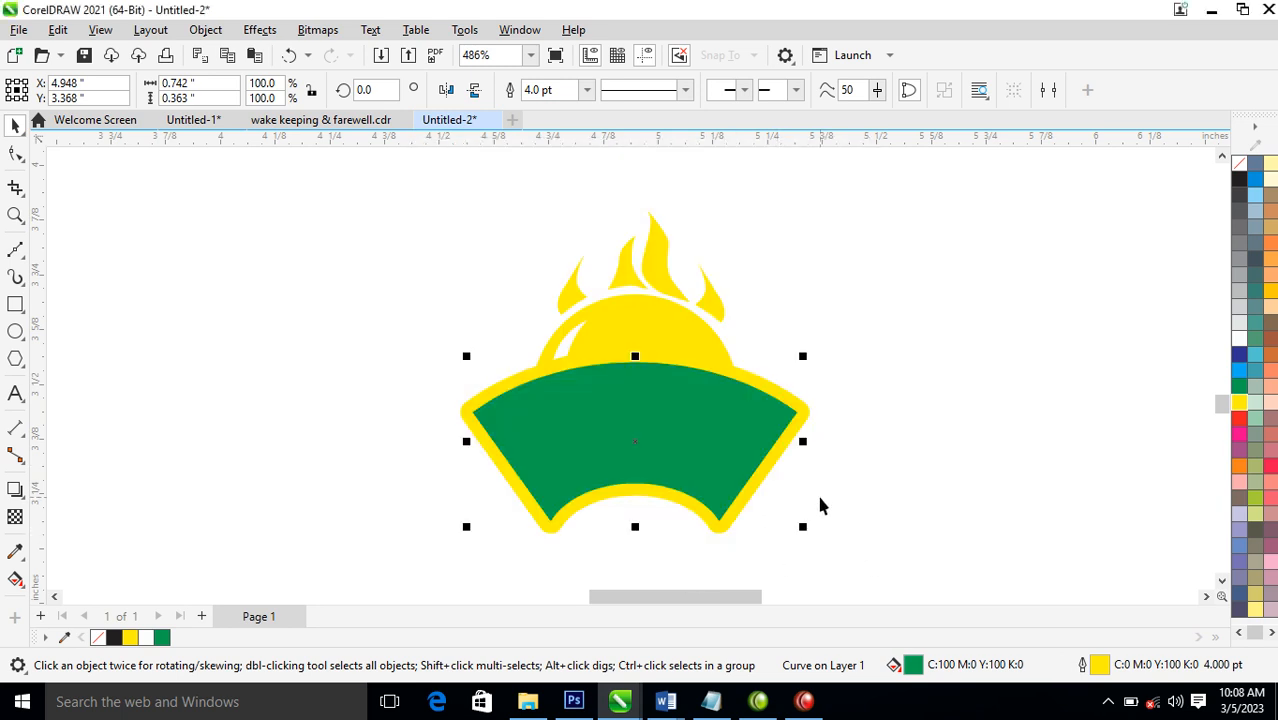
Reduce the fan's outline width to 2 pt
key("F12")
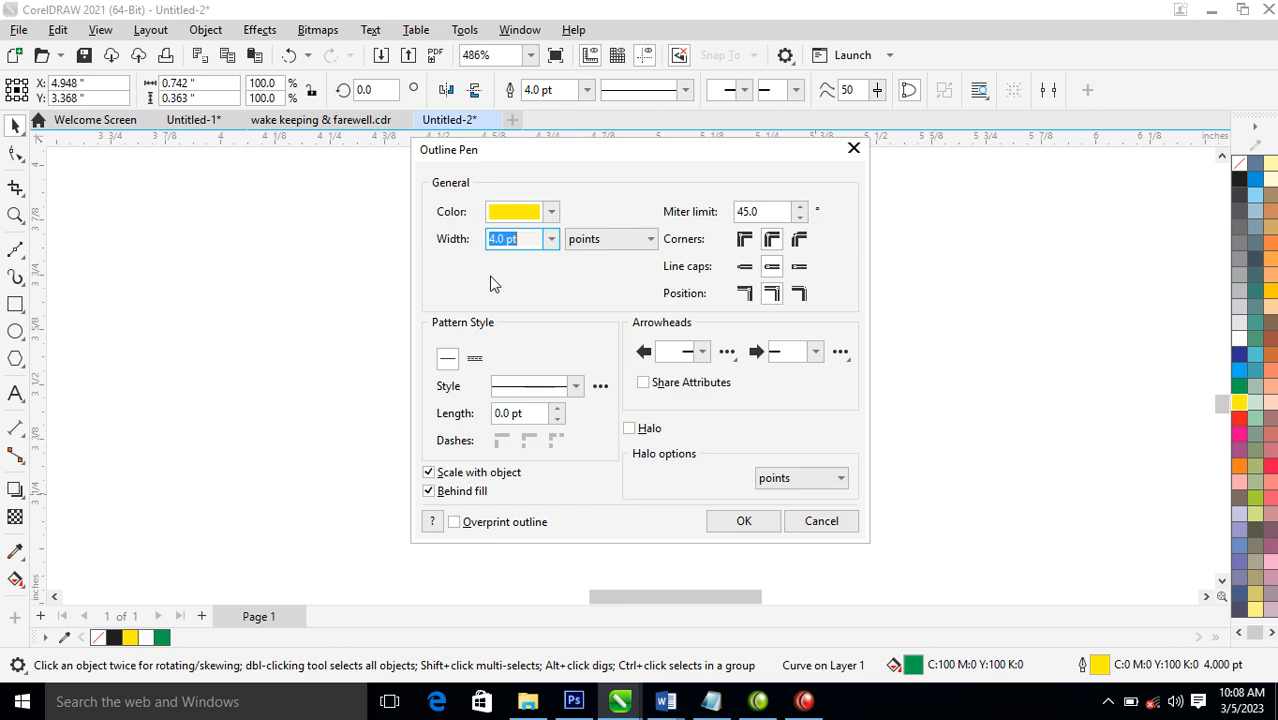
type("2")
key("Return")
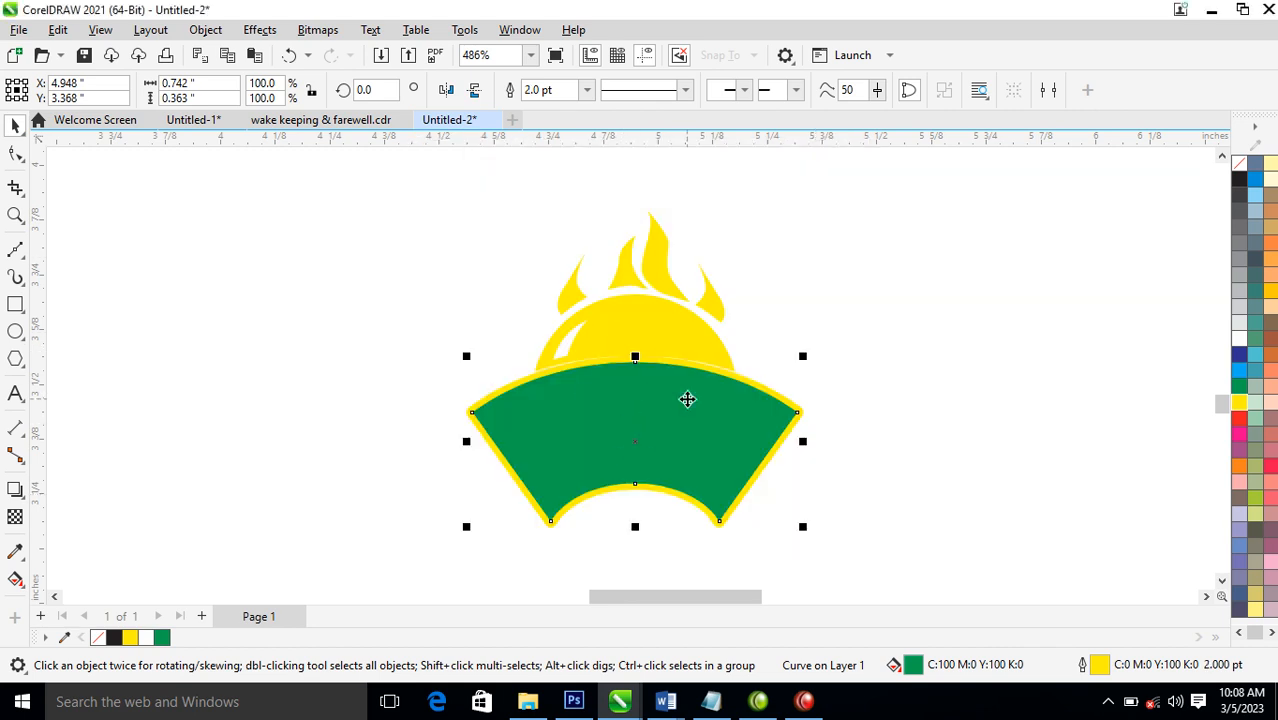
Draw an upright ellipse about 0.085 × 0.121 inches beside the dome and a handle rectangle about 0.024 × 0.14 inches overlapping its lower end
scroll(673, 436, "down", 1)
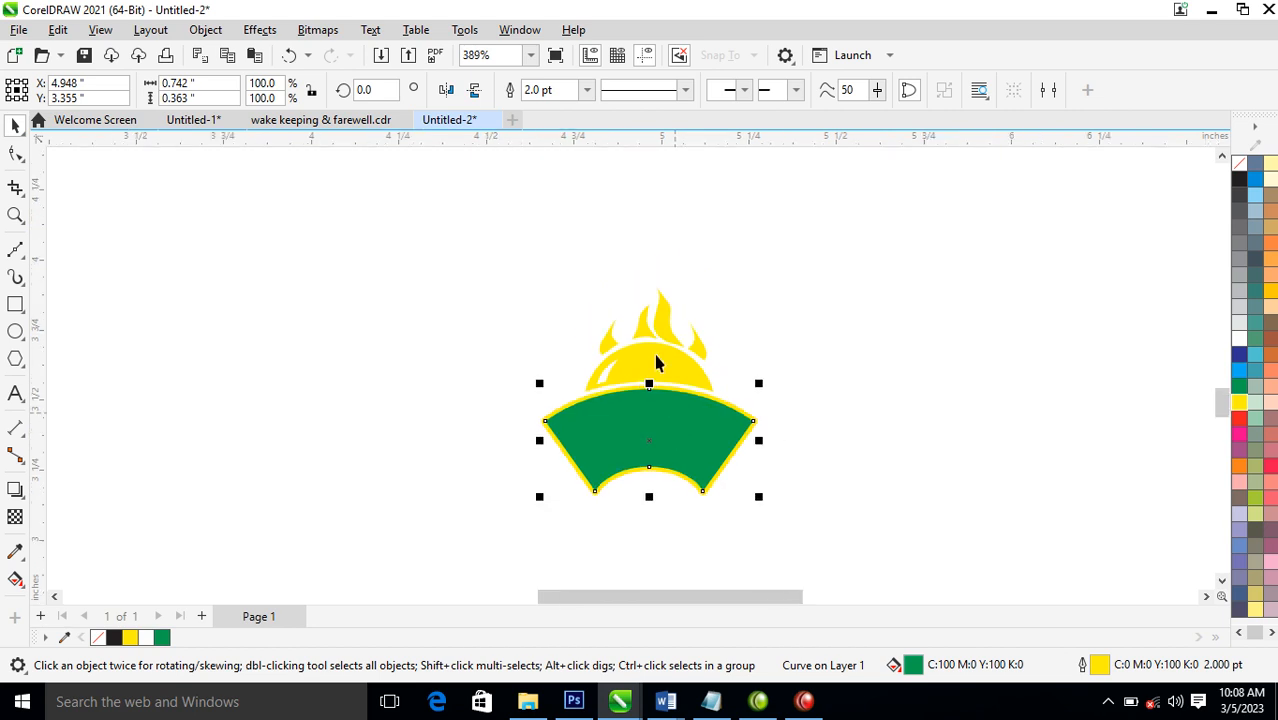
scroll(642, 346, "down", 2)
key("F2")
left_click_drag(443, 272, 769, 484)
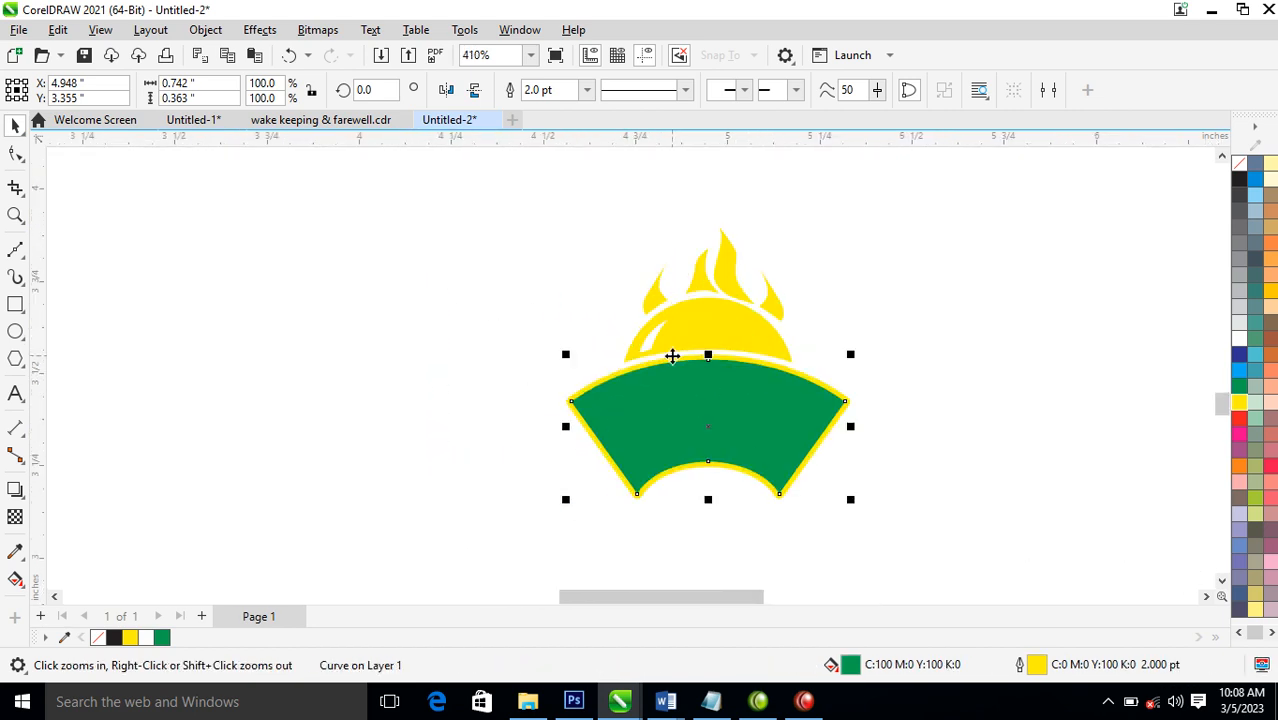
left_click_drag(434, 200, 860, 456)
left_click(16, 331)
left_click_drag(421, 257, 472, 327)
key("space")
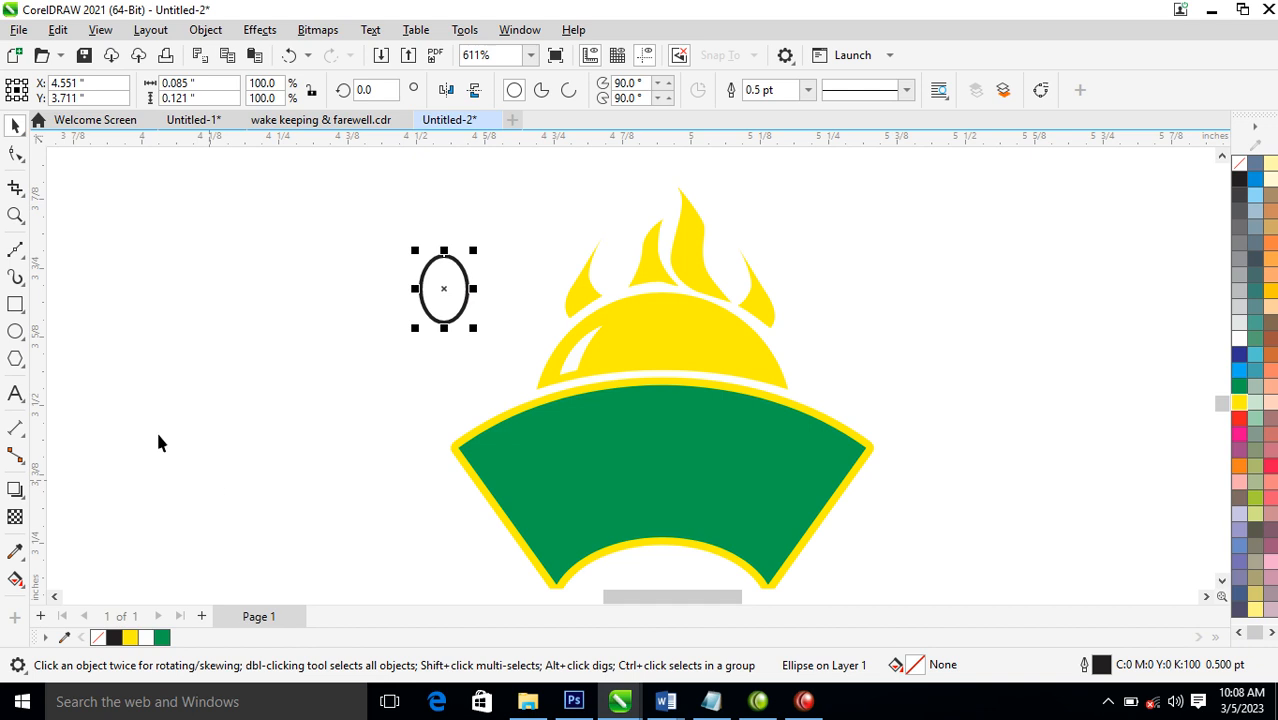
left_click(16, 304)
left_click_drag(437, 310, 449, 390)
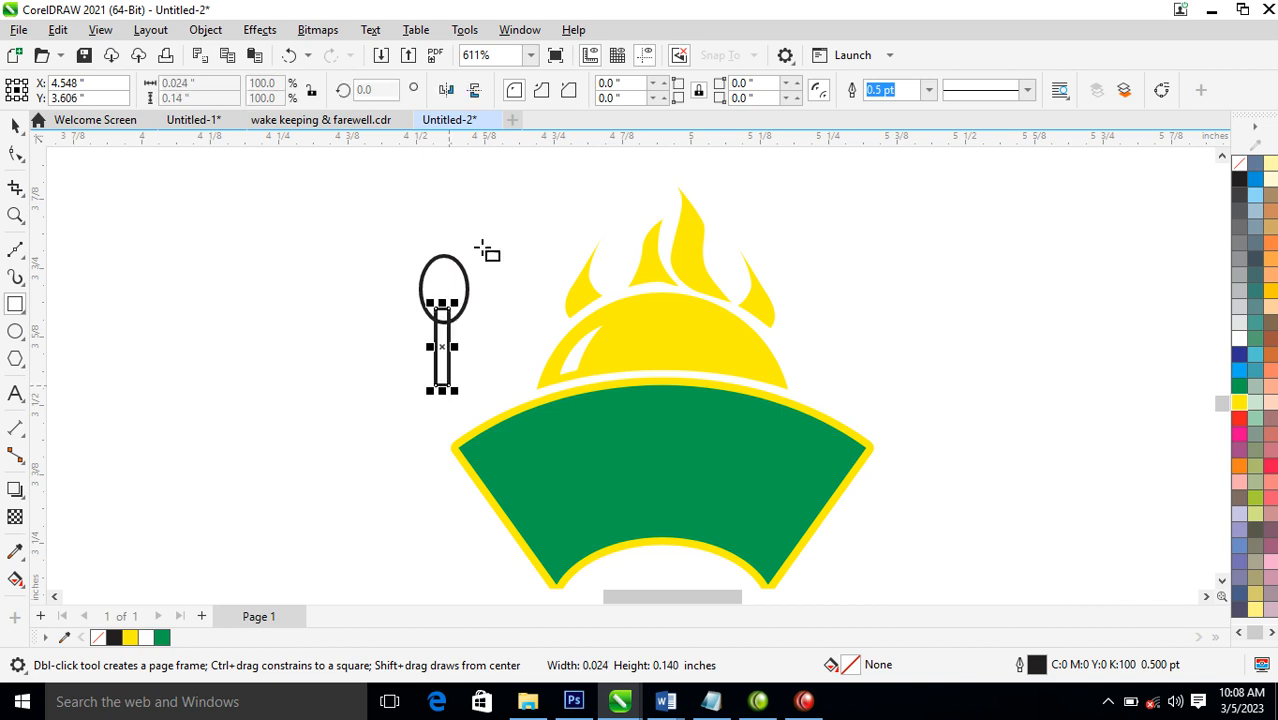
Centre the ellipse and the handle rectangle on a common vertical axis and weld them into one spoon shape
key("space")
left_click(450, 268, "shift")
key("c")
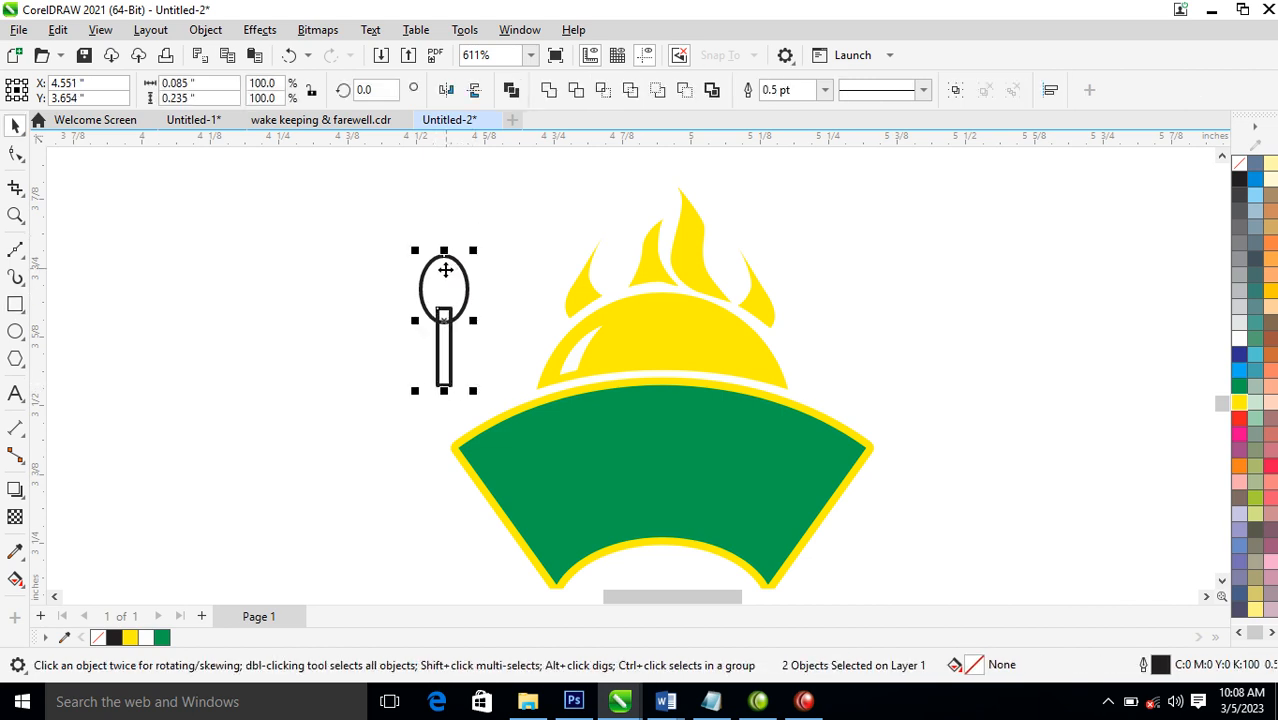
left_click(548, 89)
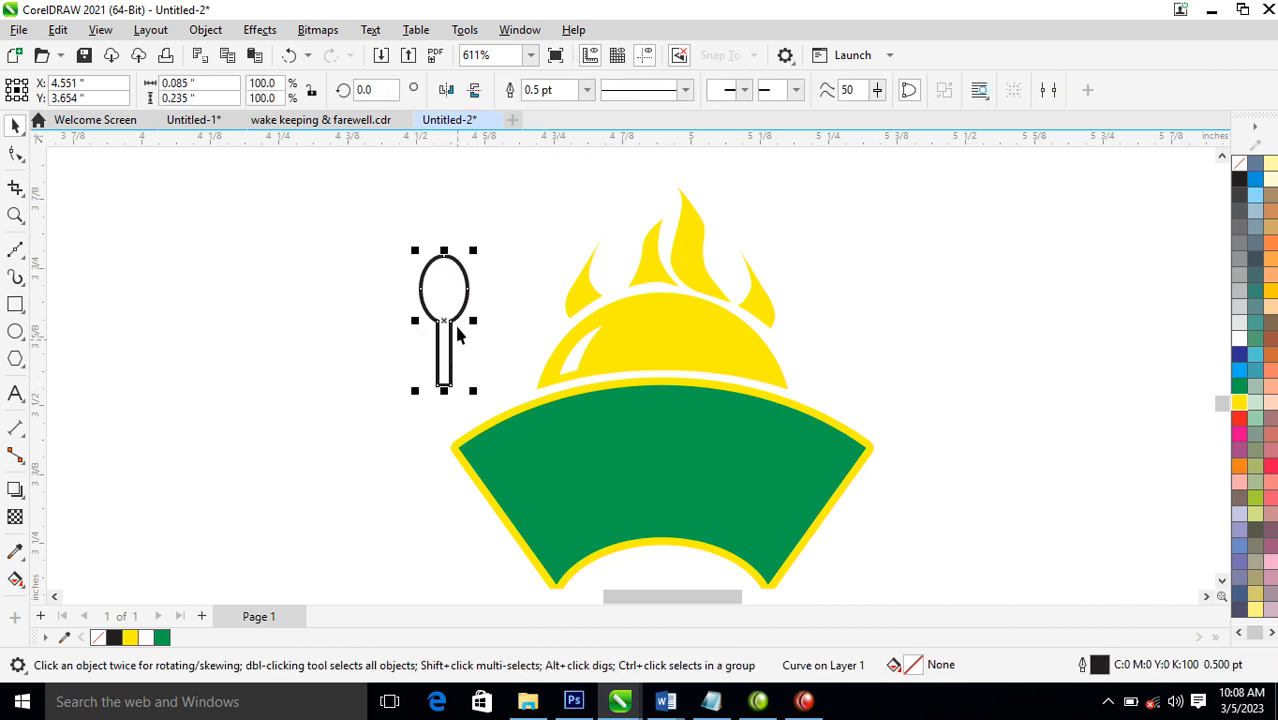
Fill the spoon with green, move it to the fan's upper-left edge and remove its outline
left_click(1241, 389)
left_click_drag(452, 300, 493, 350)
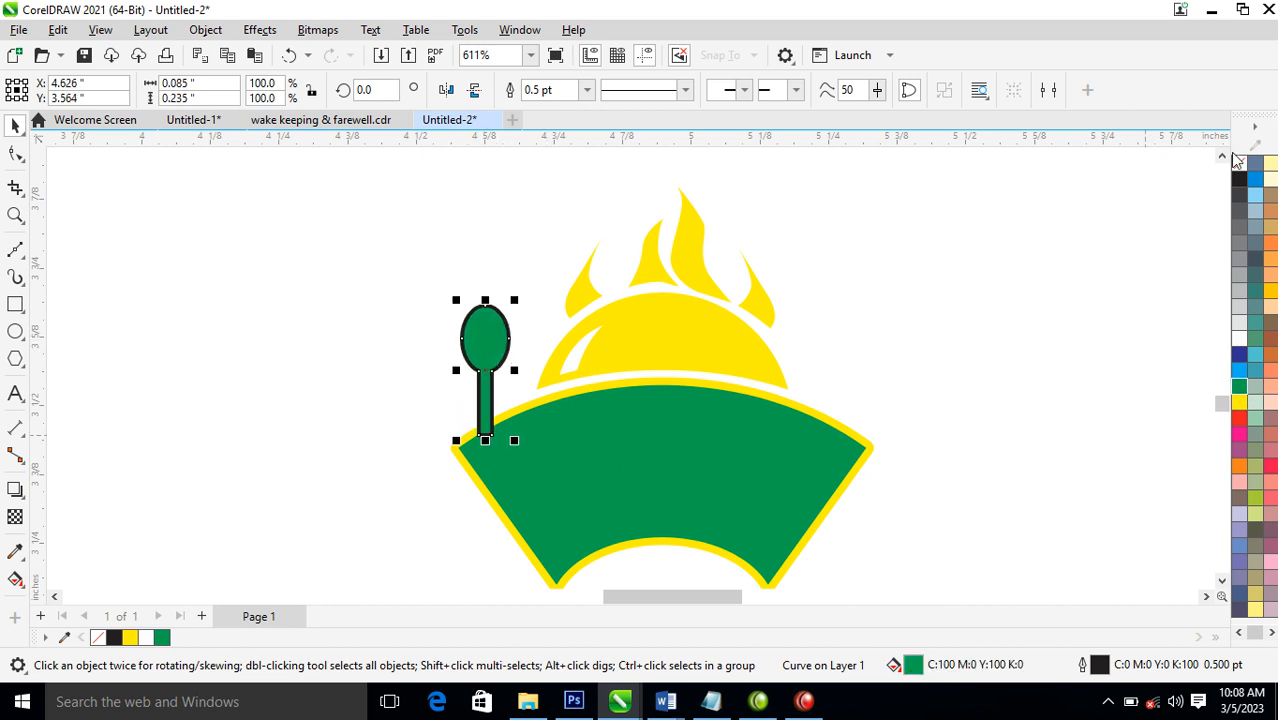
right_click(1240, 163)
left_click(1195, 177)
Tilt the spoon about 21° outward and tuck its handle behind the fan's upper-left edge
left_click_drag(499, 336, 495, 300)
left_click(518, 346)
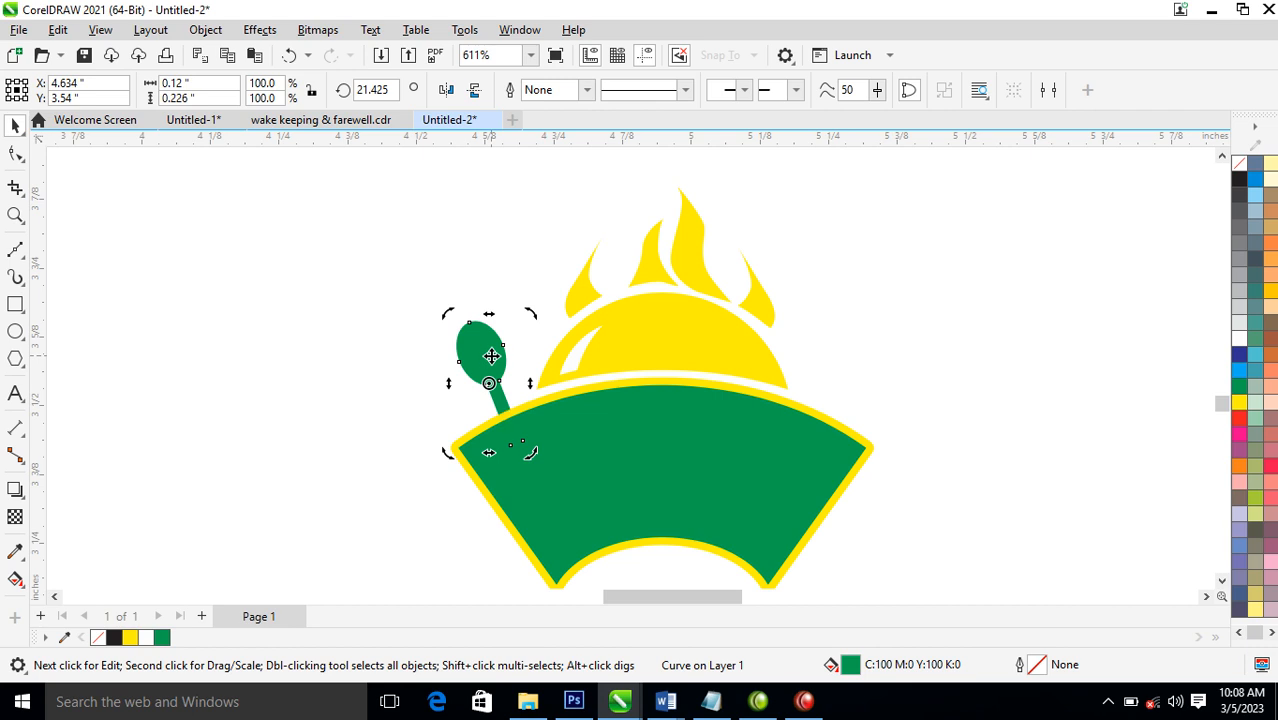
Draw an upright rectangle about 0.136 × 0.23 inches to the right of the flames and round its corners to about 0.043 inches
left_click(15, 304)
left_click_drag(888, 241, 964, 367)
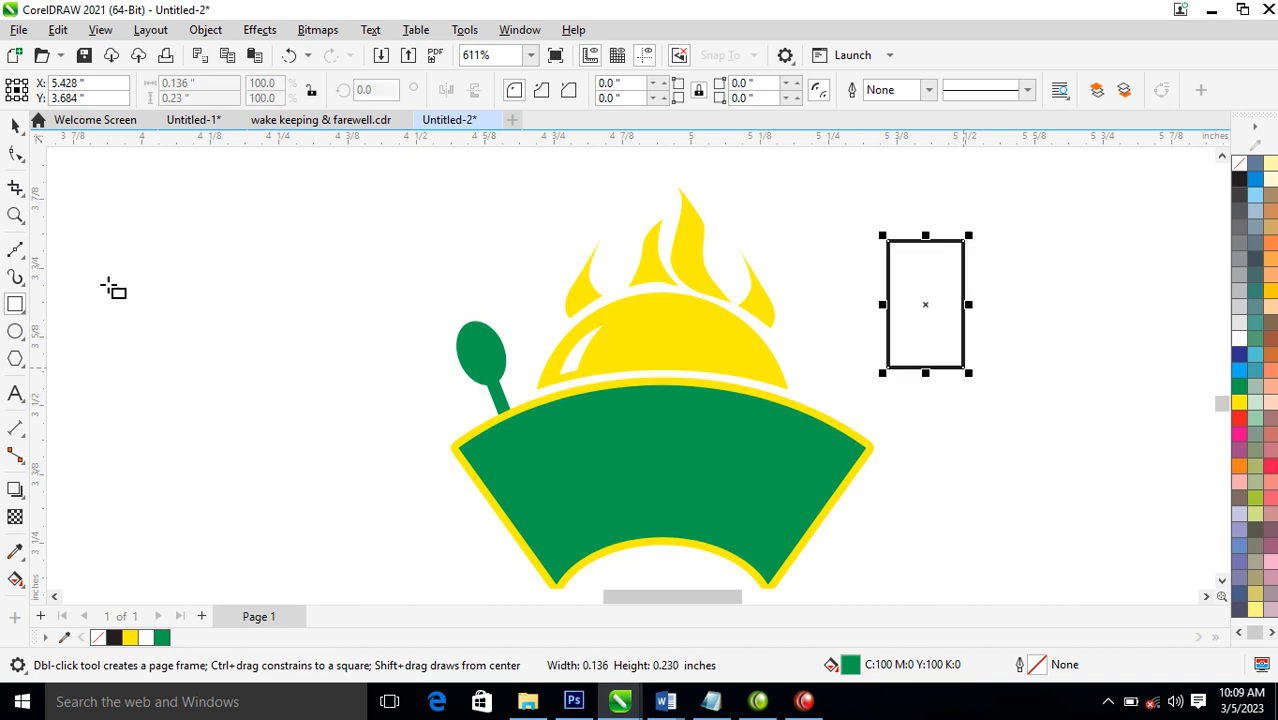
left_click(15, 155)
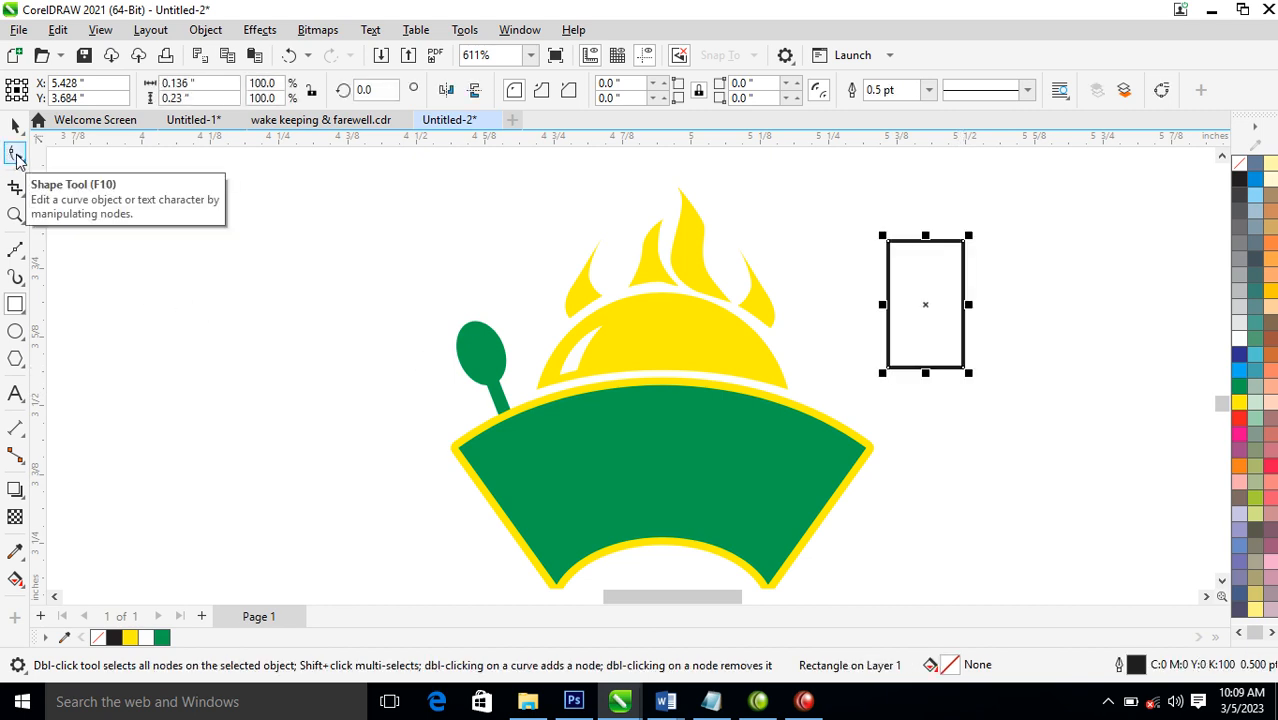
left_click(15, 156)
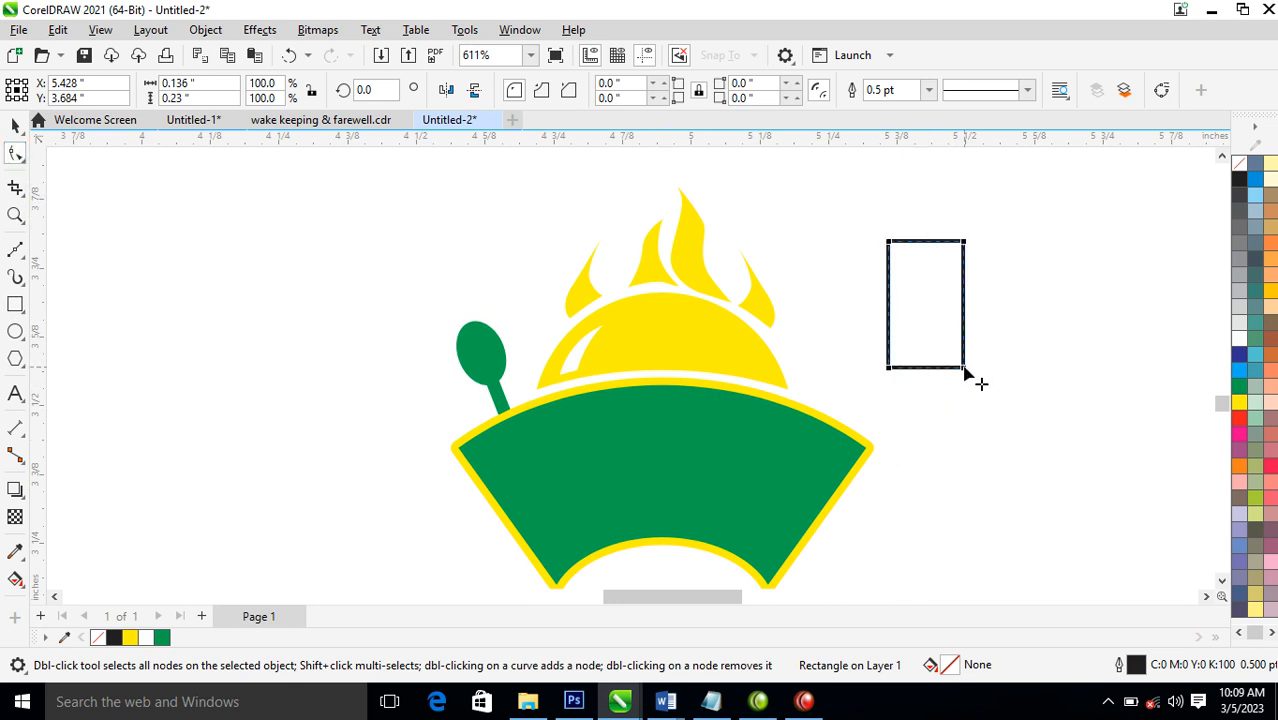
left_click_drag(964, 368, 960, 347)
key("ctrl+z")
left_click(15, 126)
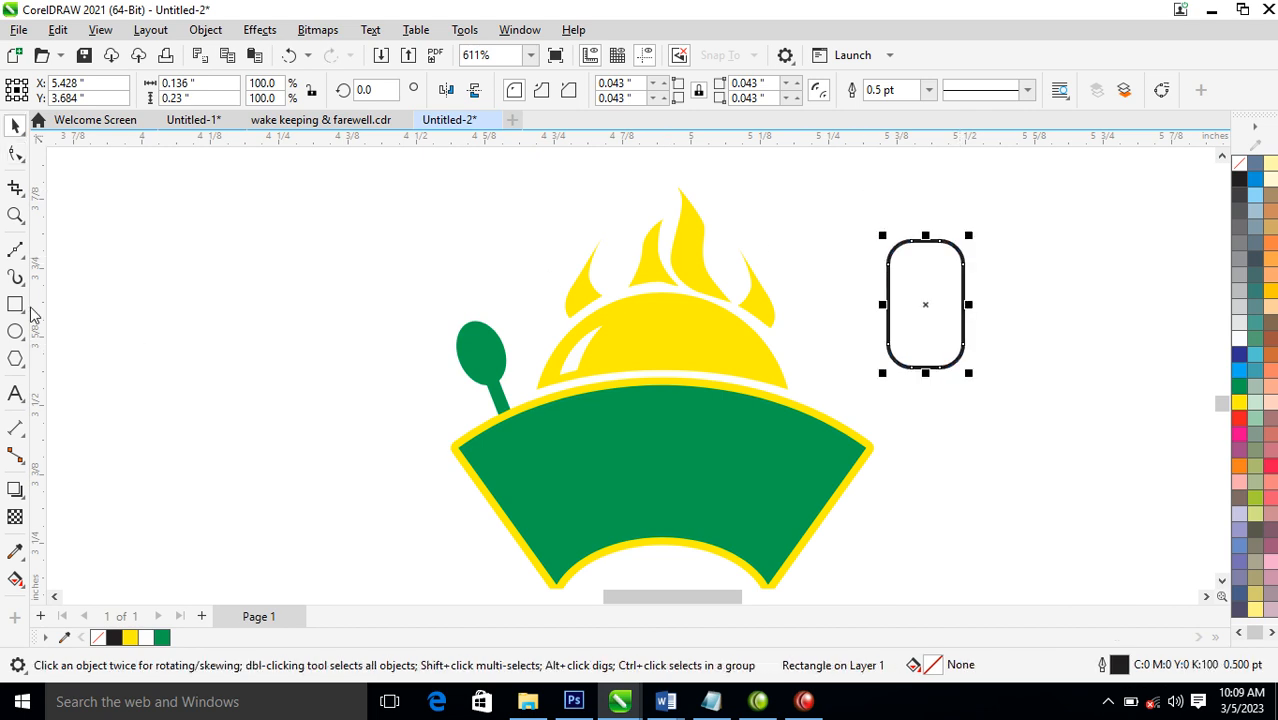
Draw a rectangle about 0.237 × 0.106 inches over the rounded shape's upper end and trim that end off with it
left_click(21, 308)
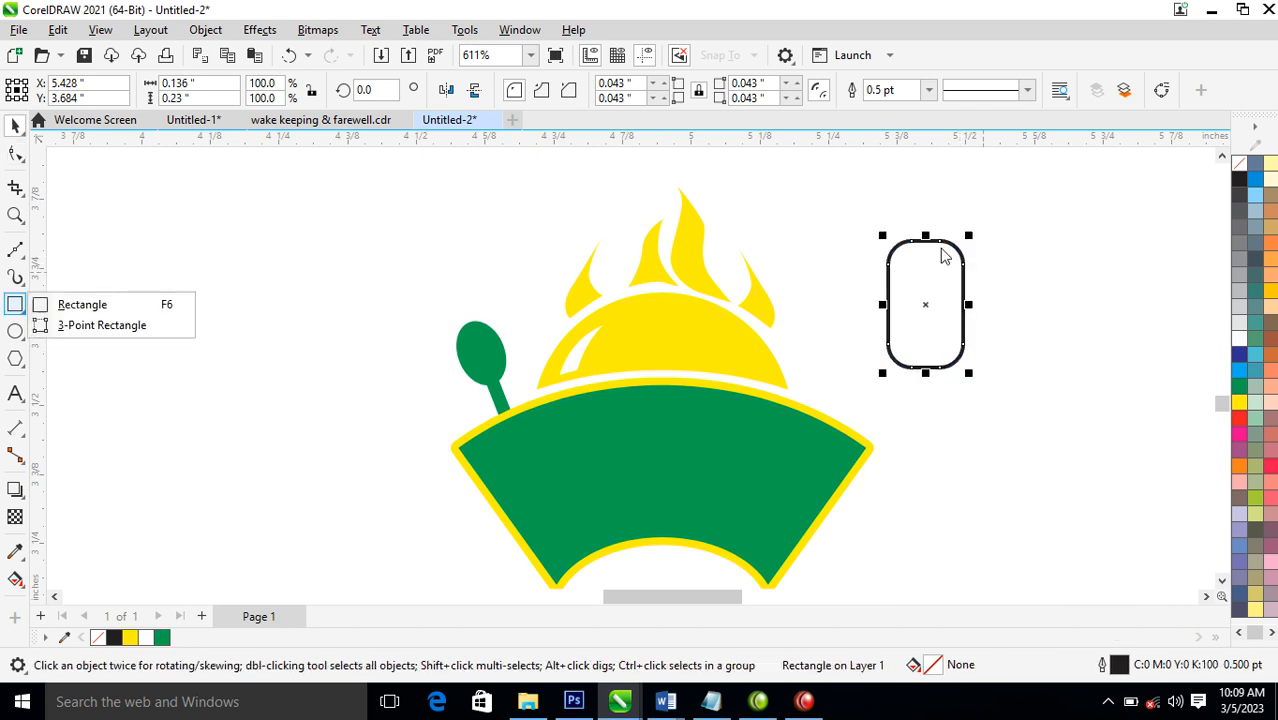
left_click(67, 304)
left_click_drag(853, 211, 983, 271)
key("space")
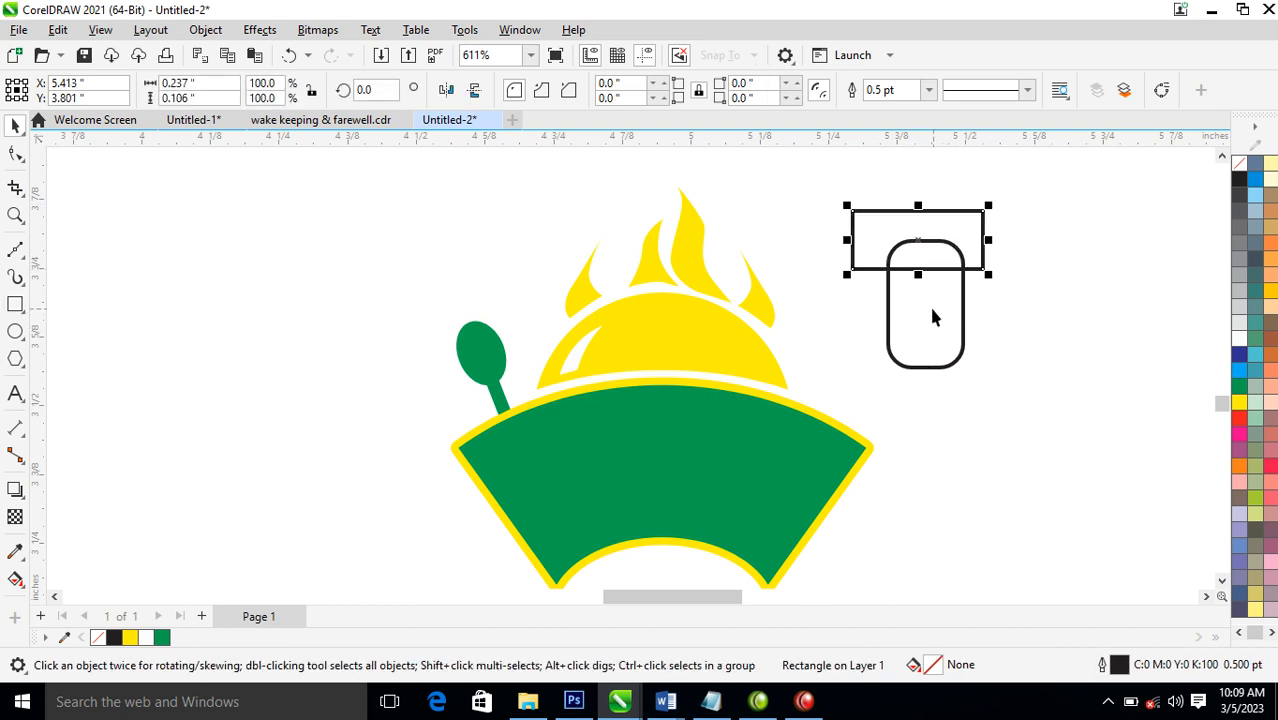
left_click(942, 316, "shift")
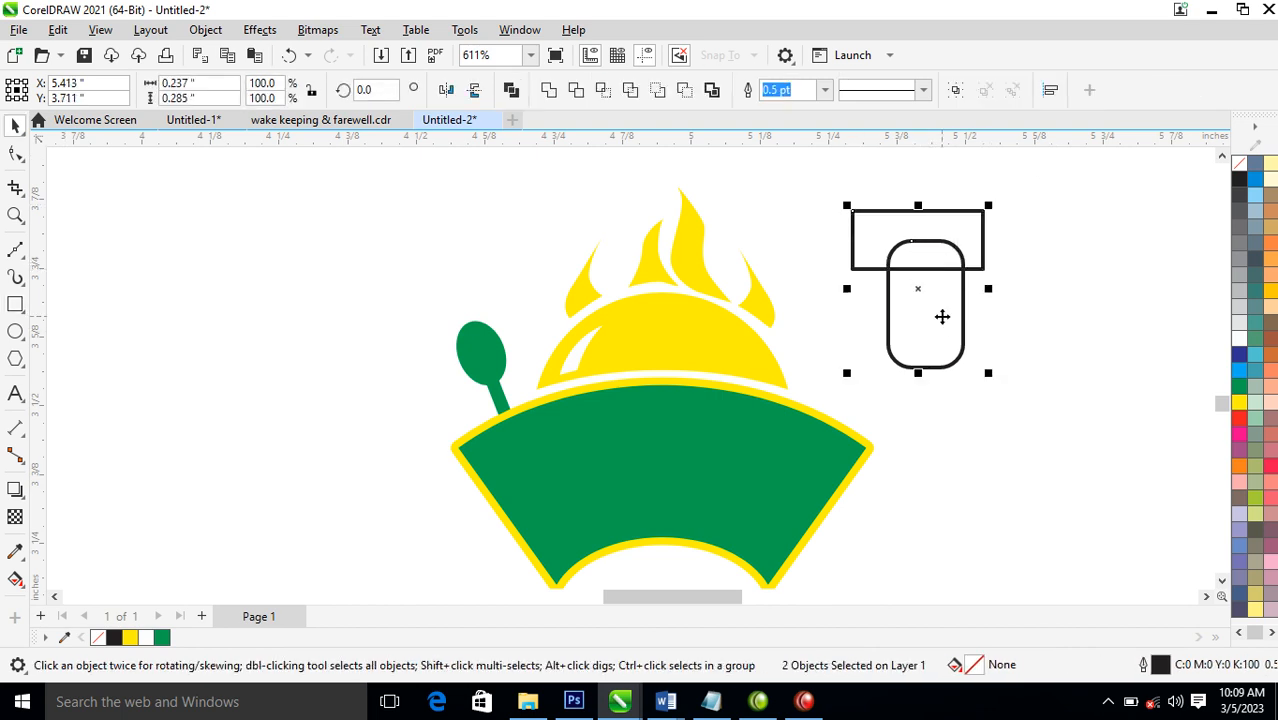
left_click(577, 92)
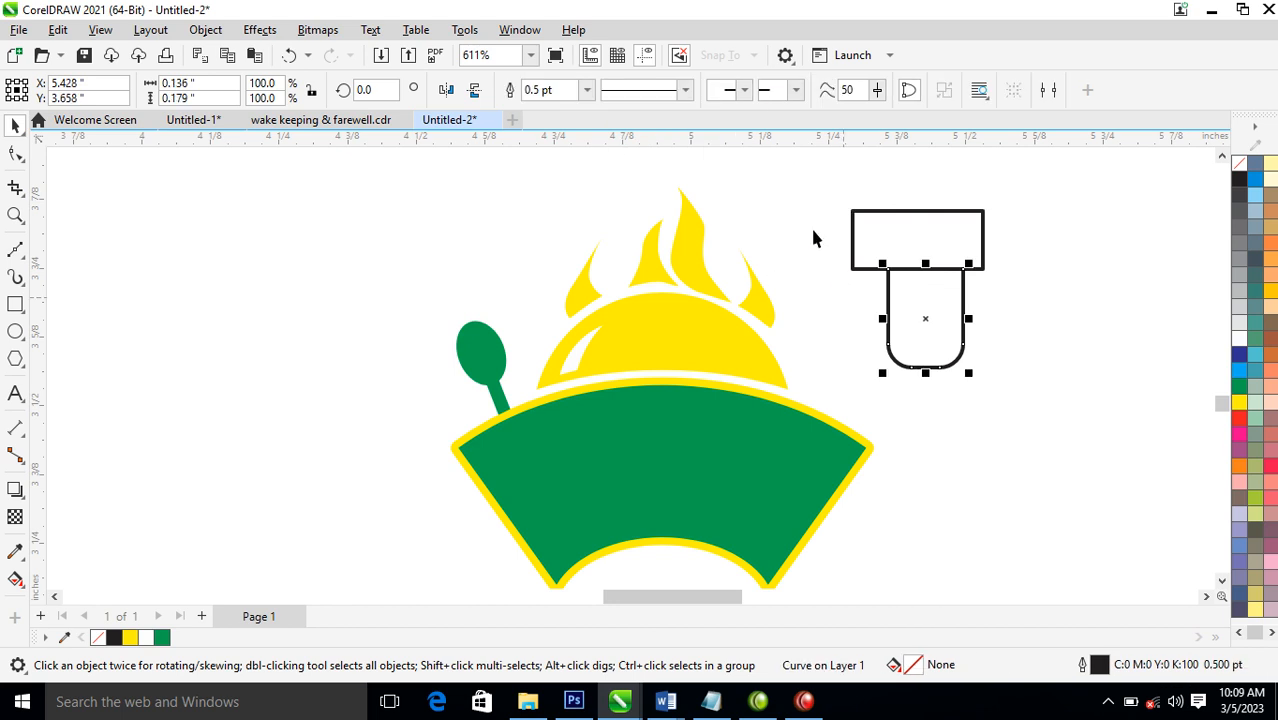
Narrow the trimming rectangle to about 0.019 inches and duplicate it into three evenly spaced bars across the shape's upper edge
left_click(984, 258)
left_click_drag(990, 240, 908, 270)
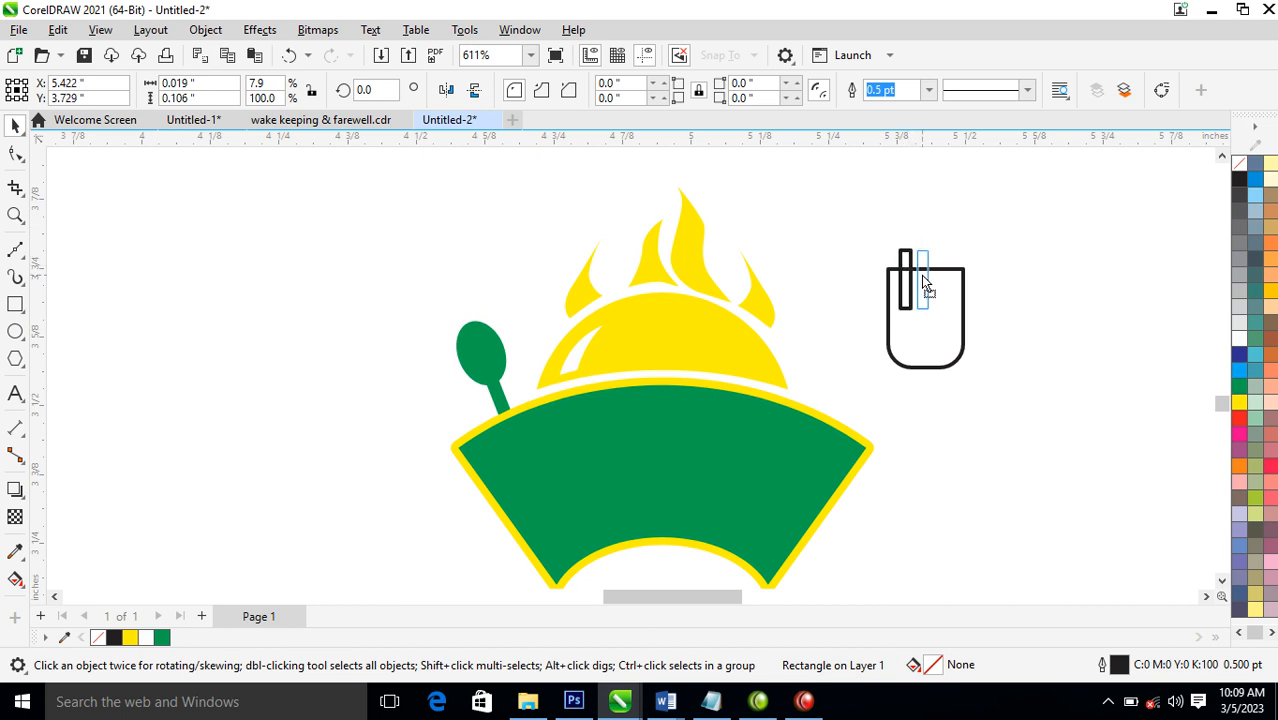
left_click_drag(923, 278, 923, 278)
key("ctrl+r")
Cut the three combined bars, centred on the shape, out of it to form fork tines and delete the bars
left_click_drag(827, 214, 992, 348)
key("ctrl+l")
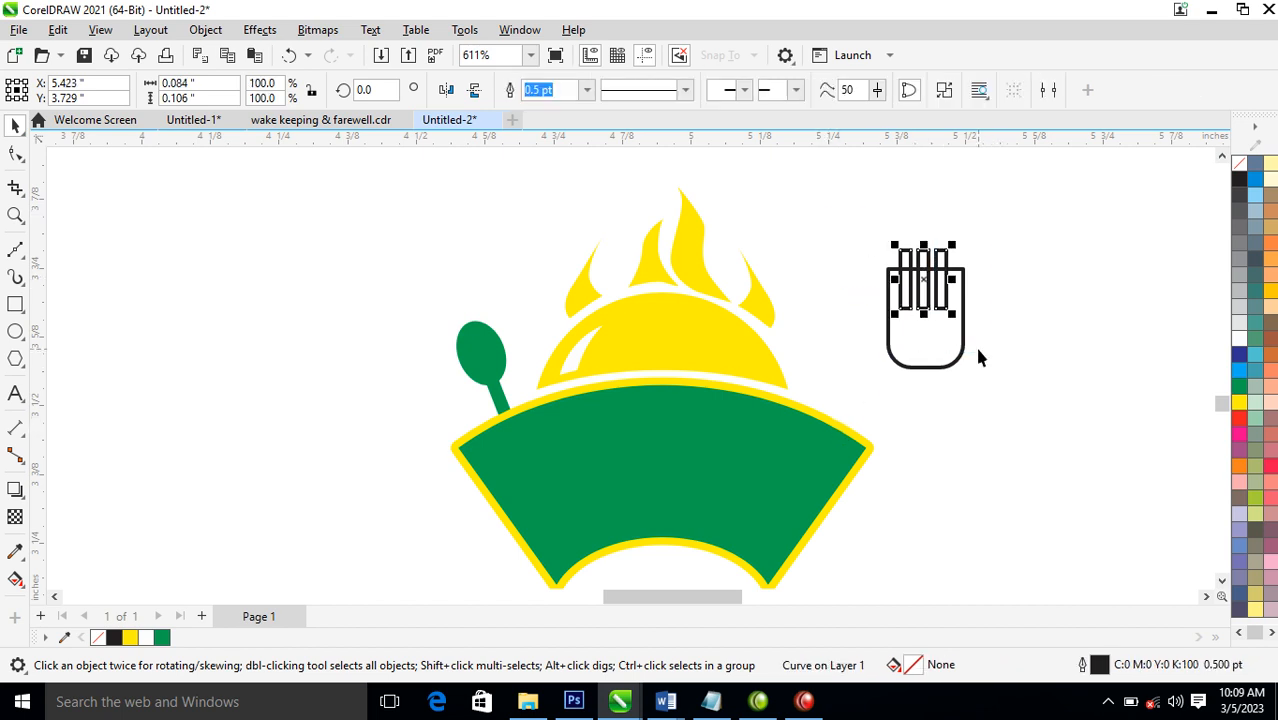
left_click(933, 342, "shift")
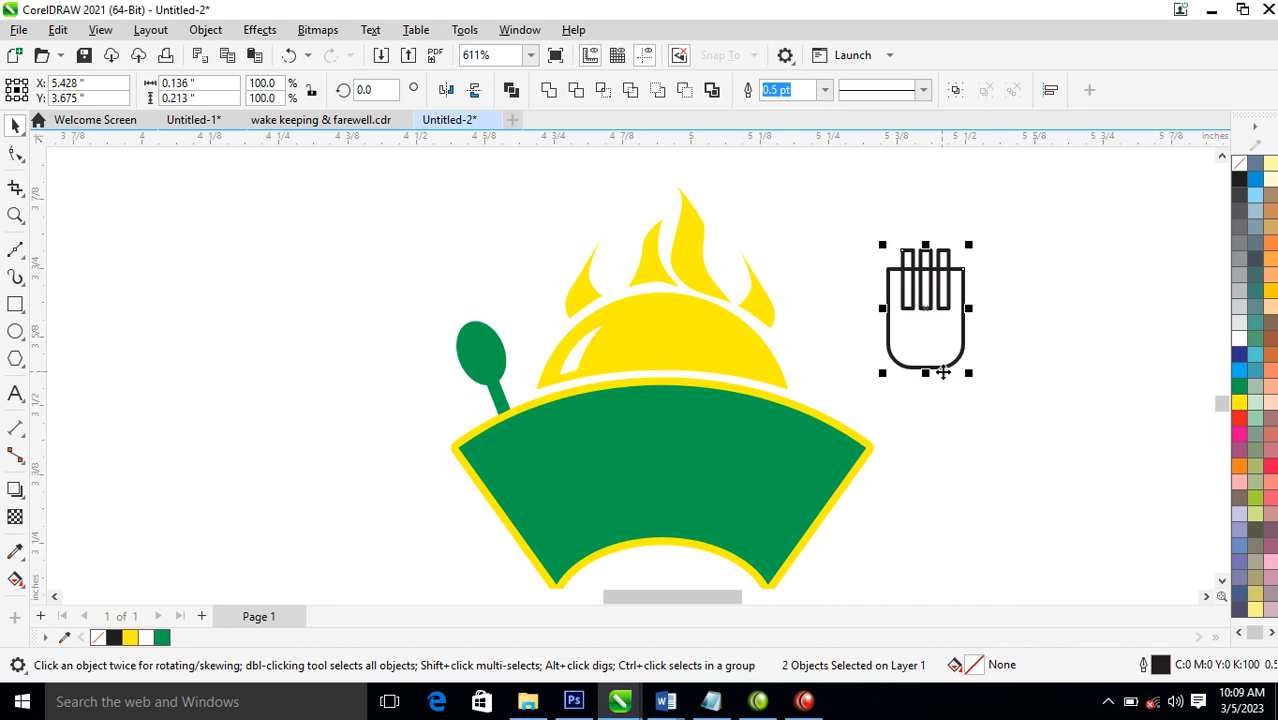
left_click(578, 92)
left_click_drag(947, 262, 1027, 210)
key("Delete")
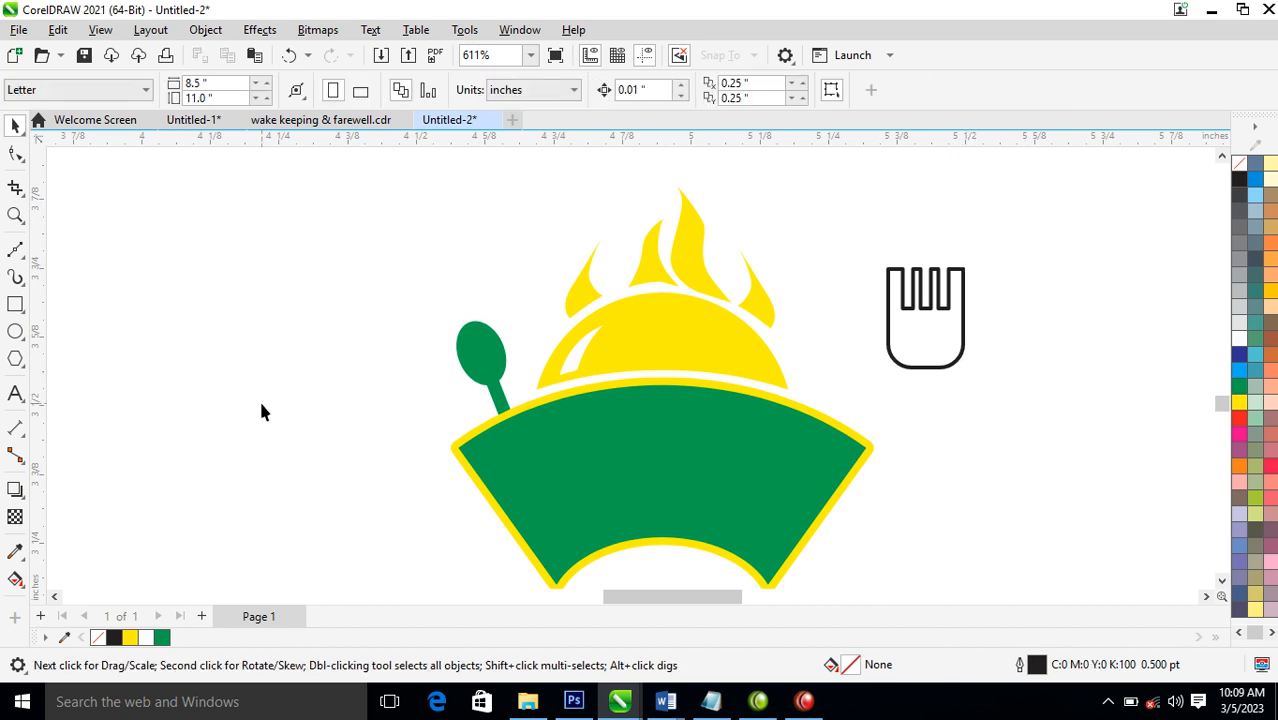
Draw a narrow handle rectangle below the fork head, centred on it, and weld the two together
left_click(16, 304)
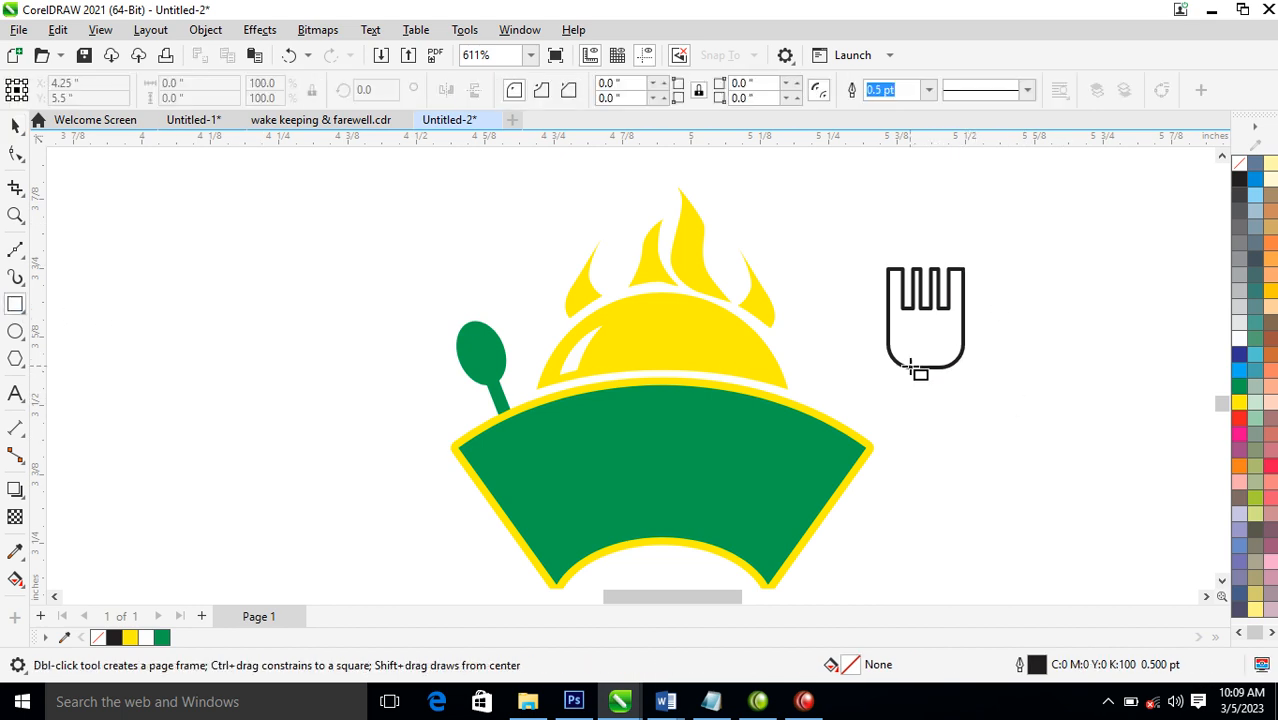
mouse_move(911, 349)
left_mouse_down()
mouse_move(927, 360)
mouse_move(935, 464)
left_mouse_up()
key("space")
left_click(958, 348, "shift")
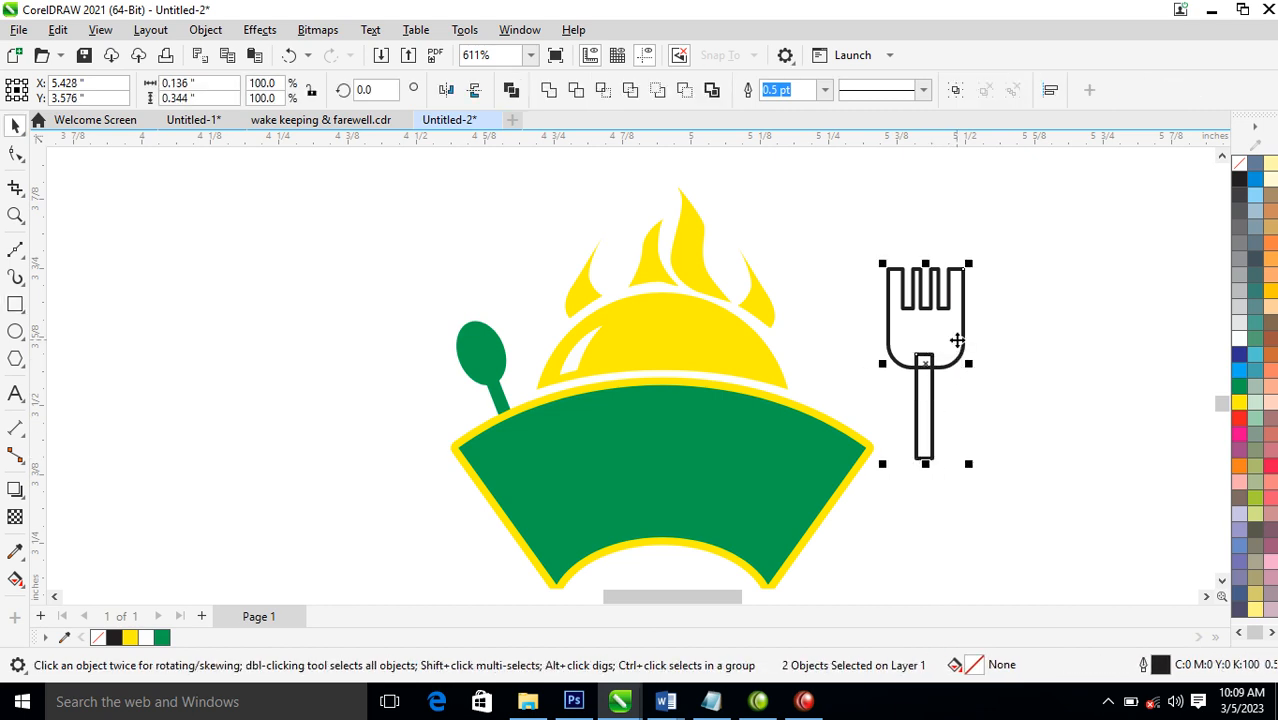
left_click(549, 90)
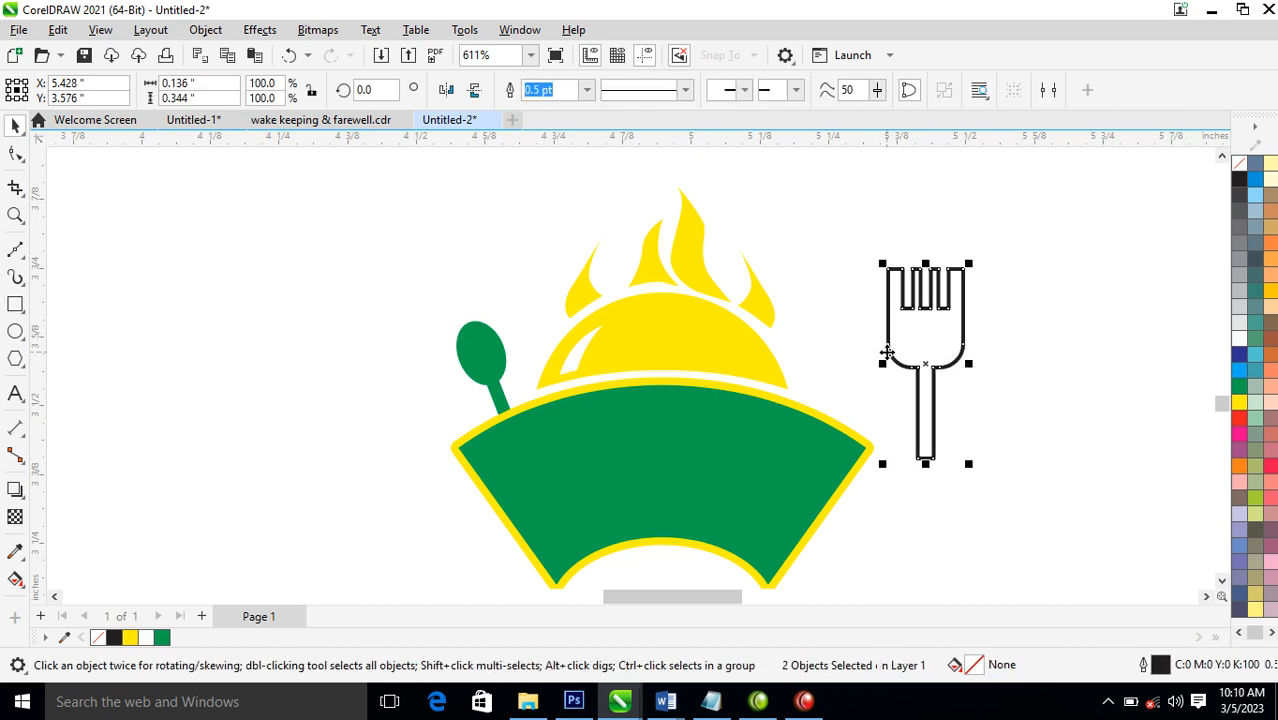
Fill the fork with green and remove its outline
left_click(1238, 388)
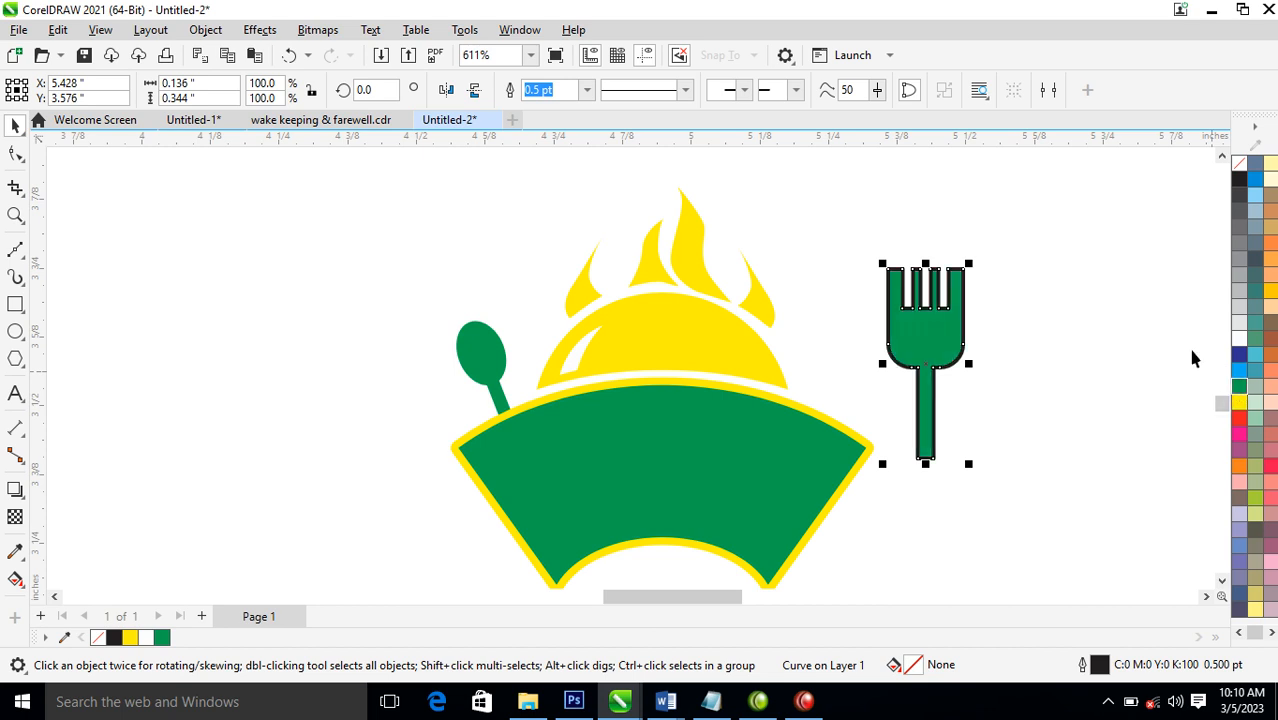
right_click(1239, 164)
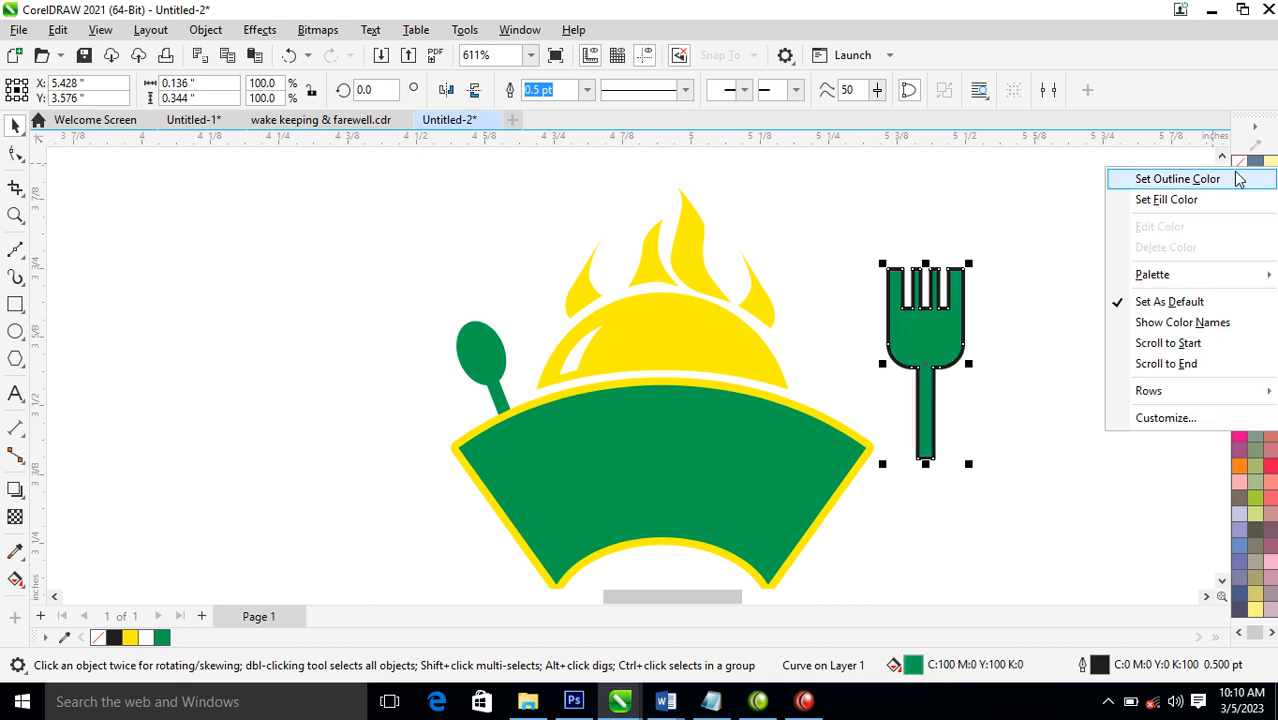
left_click(1215, 179)
Scale the fork to about 67.8%, tilt it about 28° clockwise and tuck its handle behind the fan's upper-right edge
left_click_drag(972, 263, 940, 328)
left_click_drag(924, 379, 853, 372)
left_click(855, 345)
left_click_drag(882, 322, 902, 350)
left_click(853, 379)
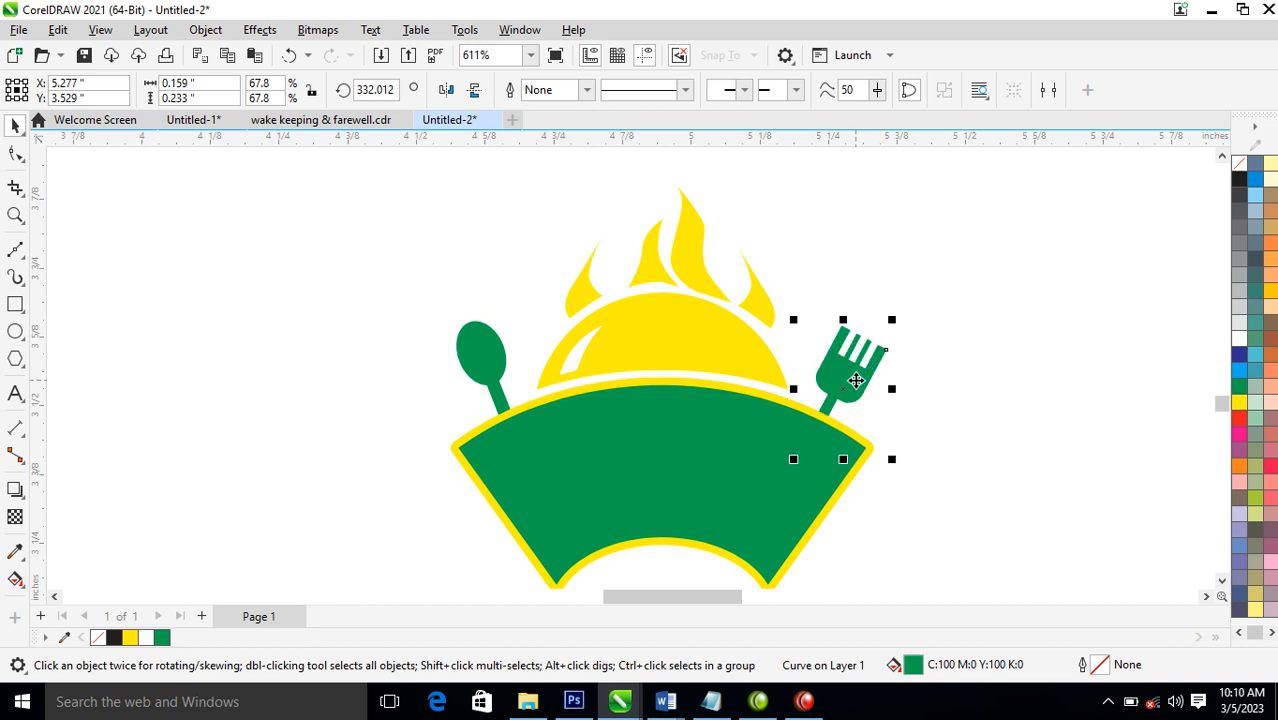
Draw a Bézier arc about 0.32 in wide following the fan's lower concave edge
scroll(847, 385, "down", 4)
key("F2")
left_click_drag(484, 297, 902, 592)
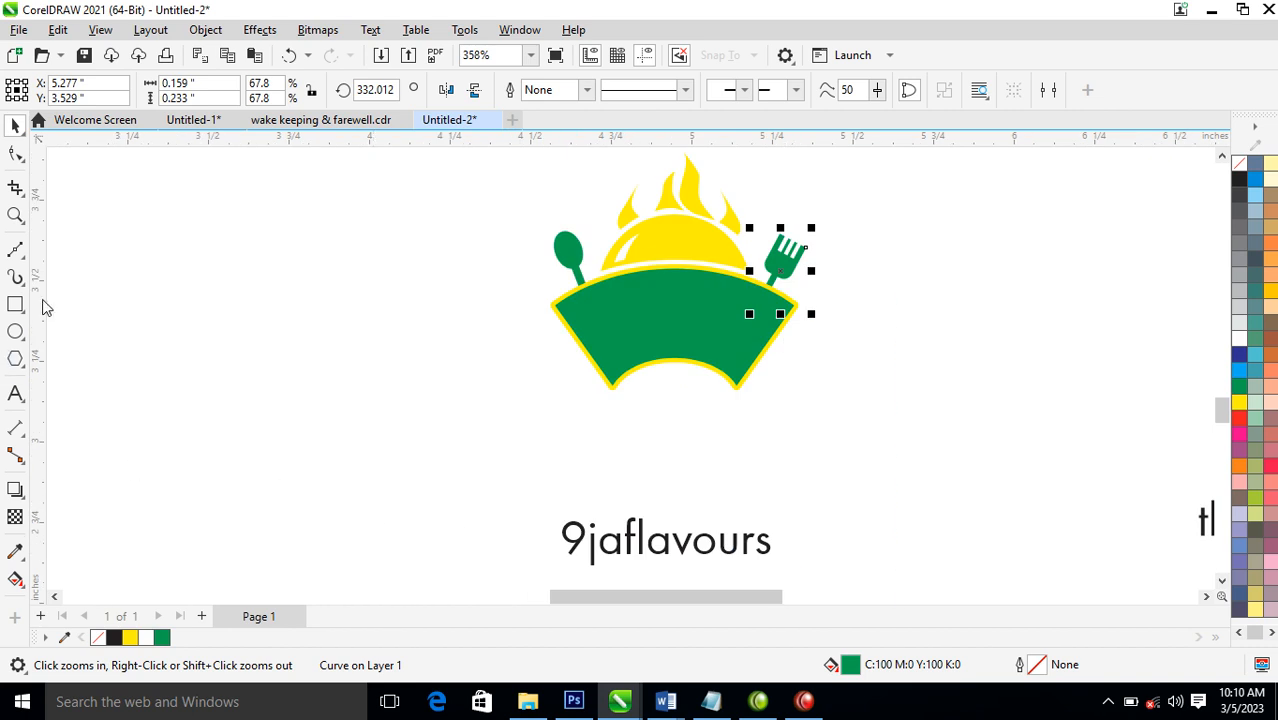
left_click(15, 251)
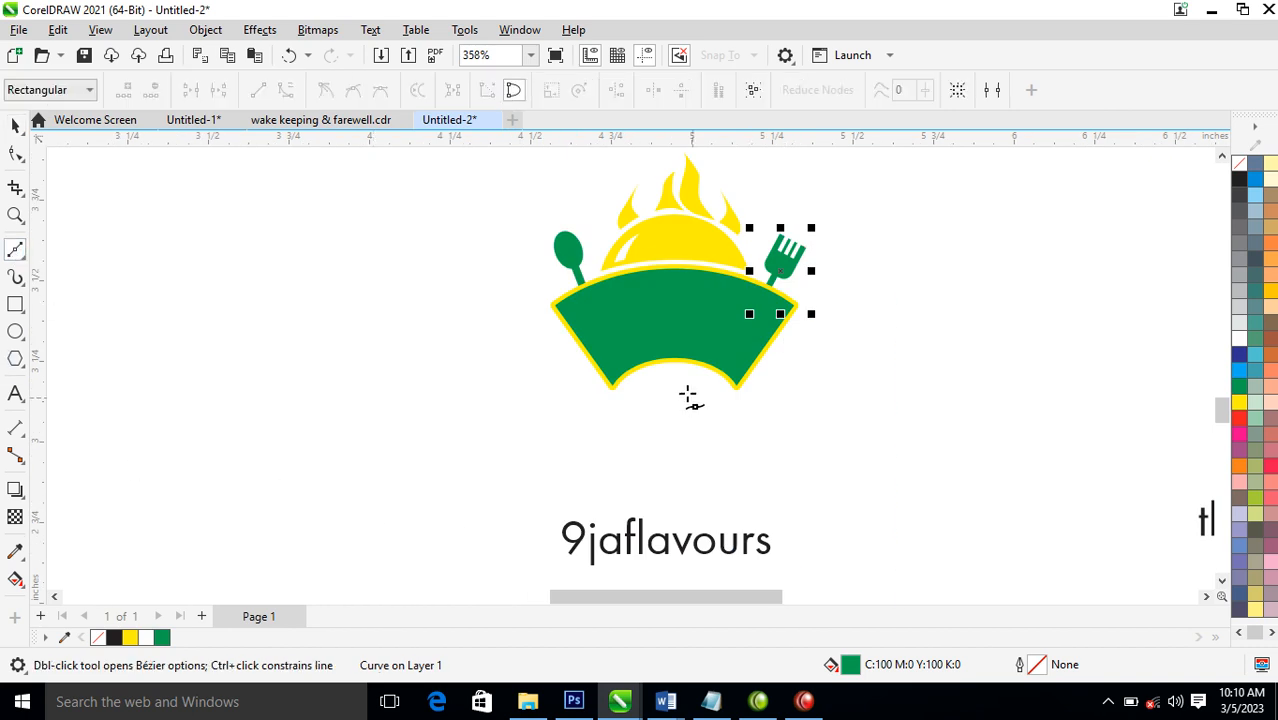
left_click(628, 375)
left_click(628, 375)
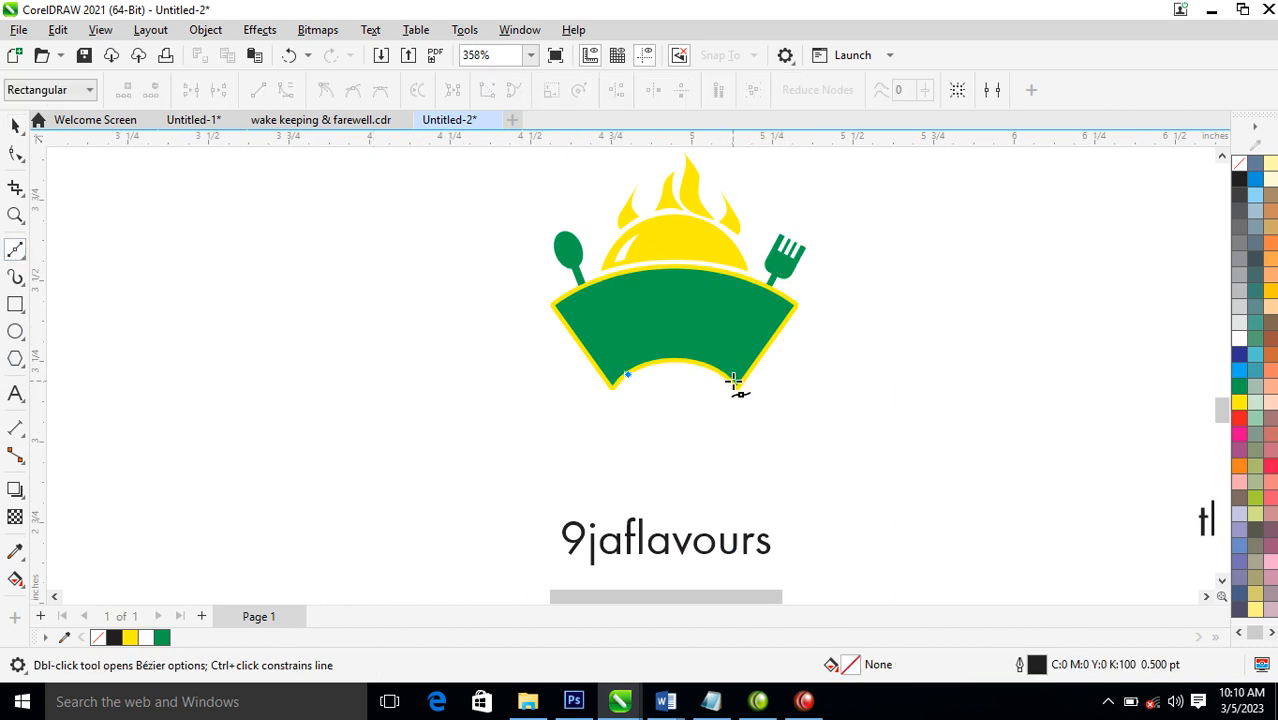
left_click_drag(731, 381, 779, 431)
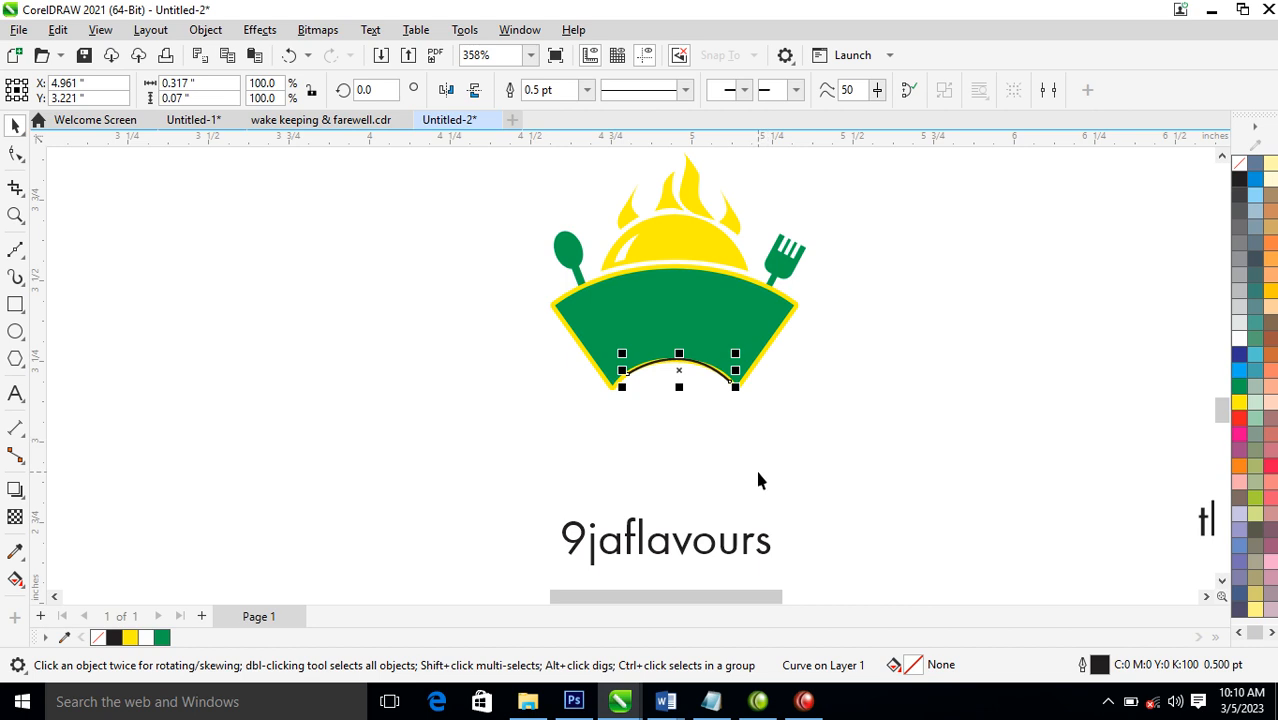
Thicken the new arc's outline to 8 pt and centre the arc over the fan's lower edge
key("F12")
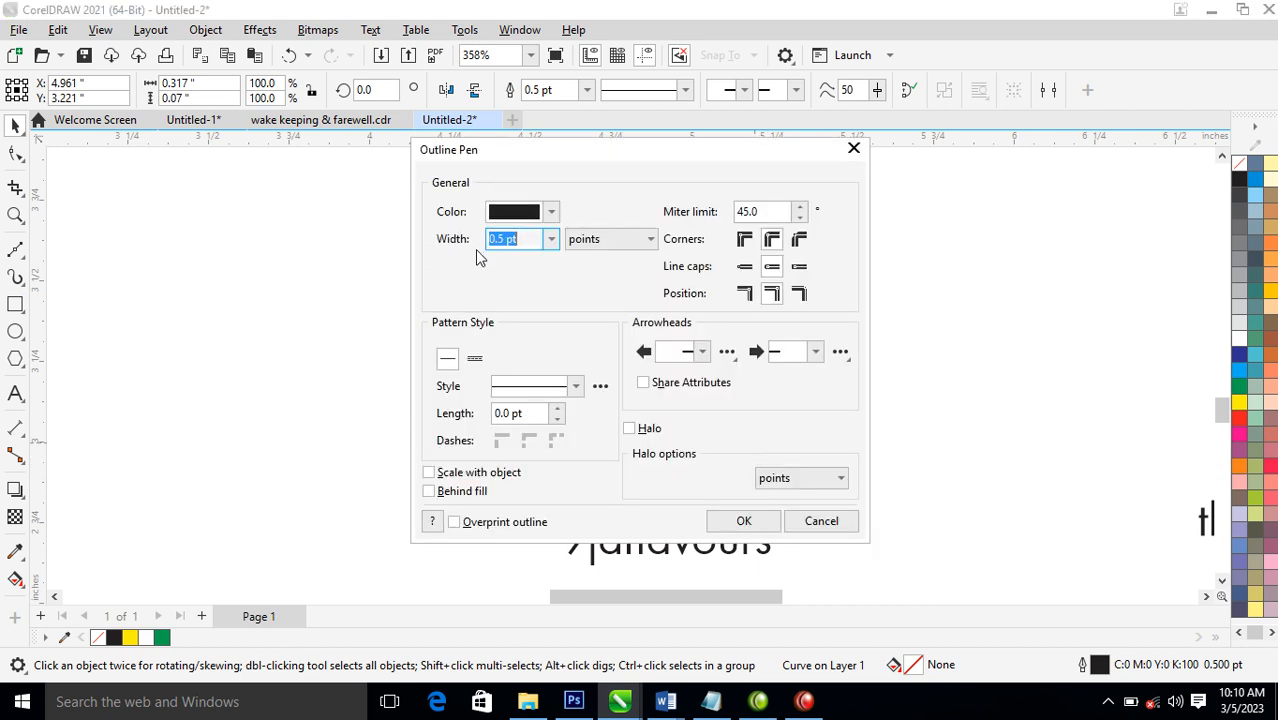
type("6")
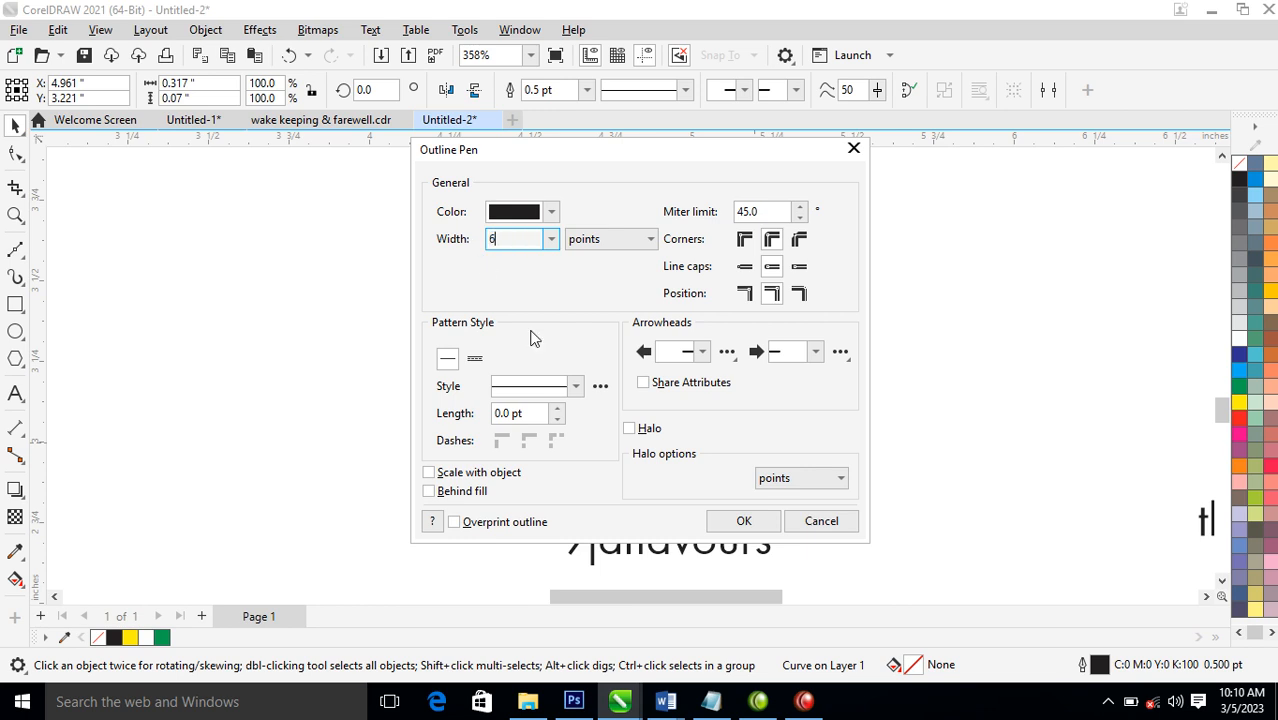
left_click(743, 521)
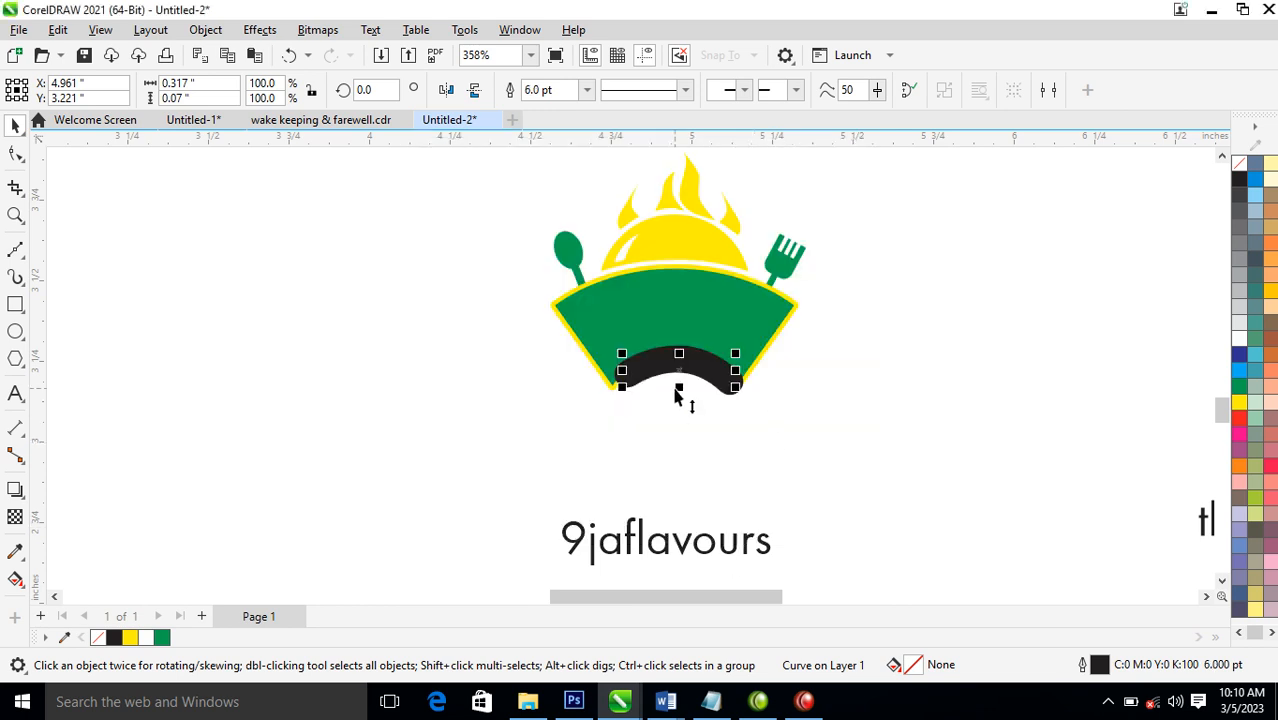
left_click_drag(688, 368, 693, 378)
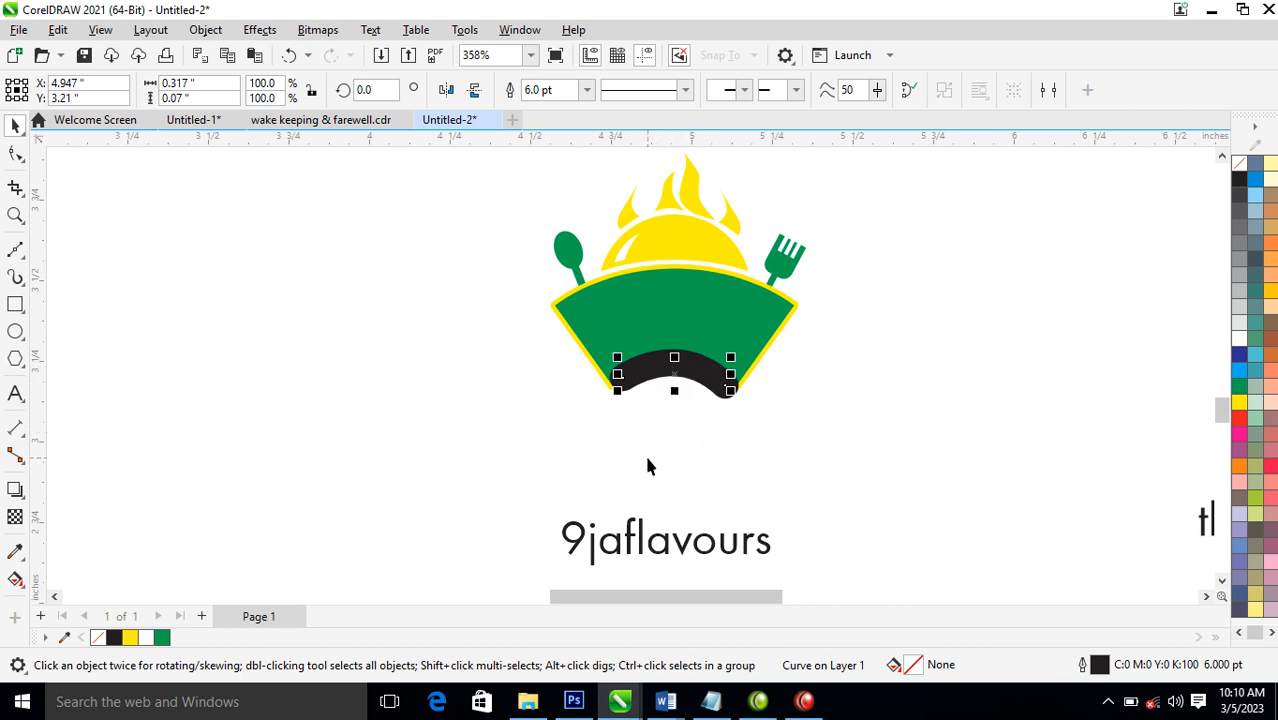
key("F12")
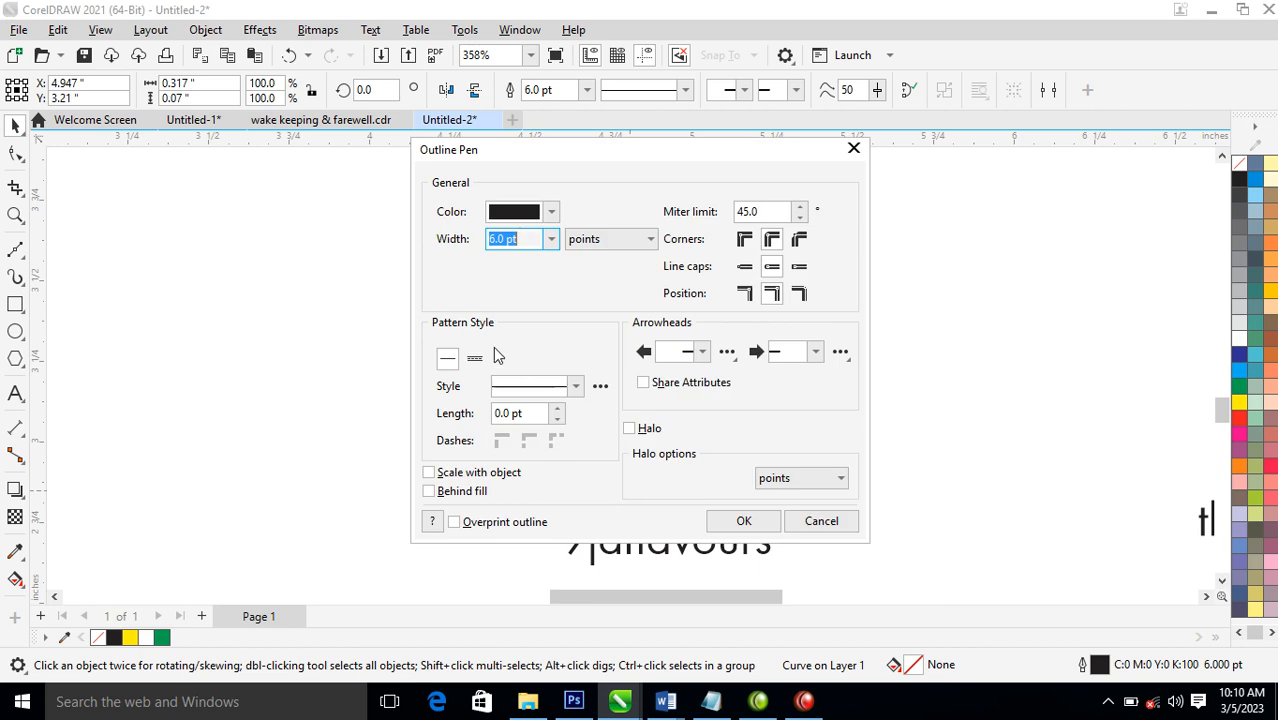
type("8")
key("Return")
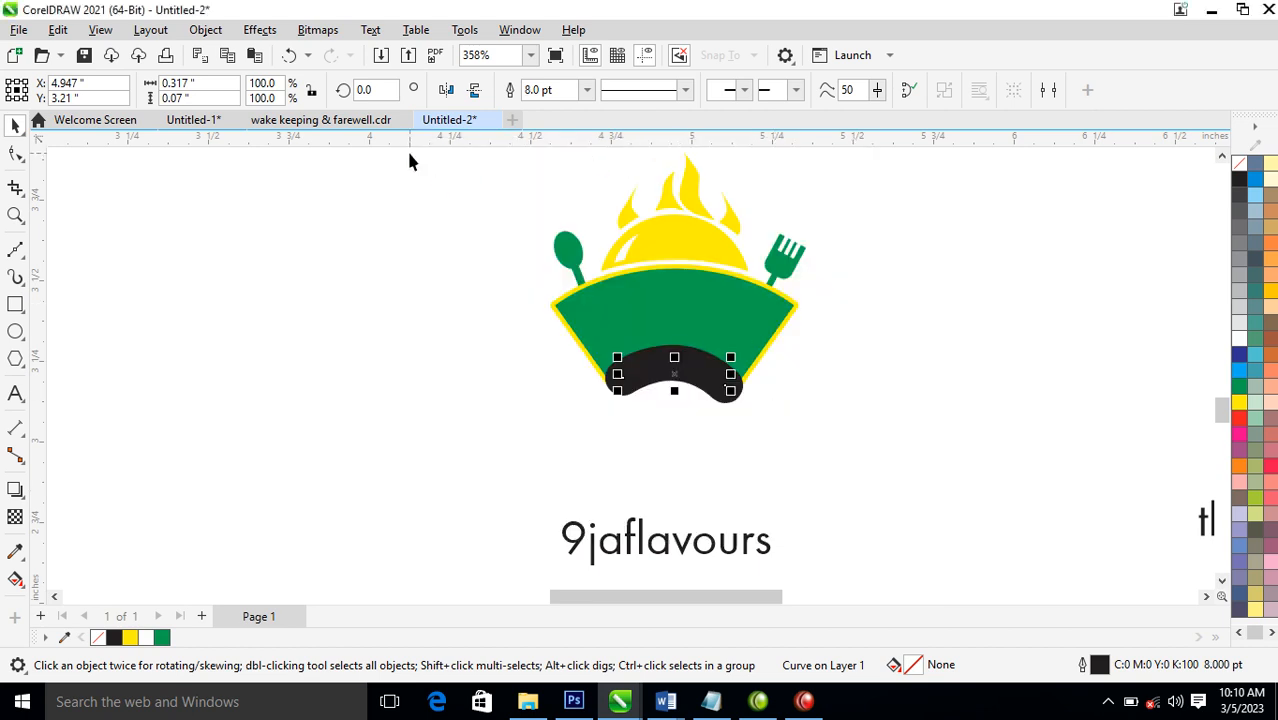
Convert the arc's outline to an object and fill the resulting band with yellow
left_click(203, 31)
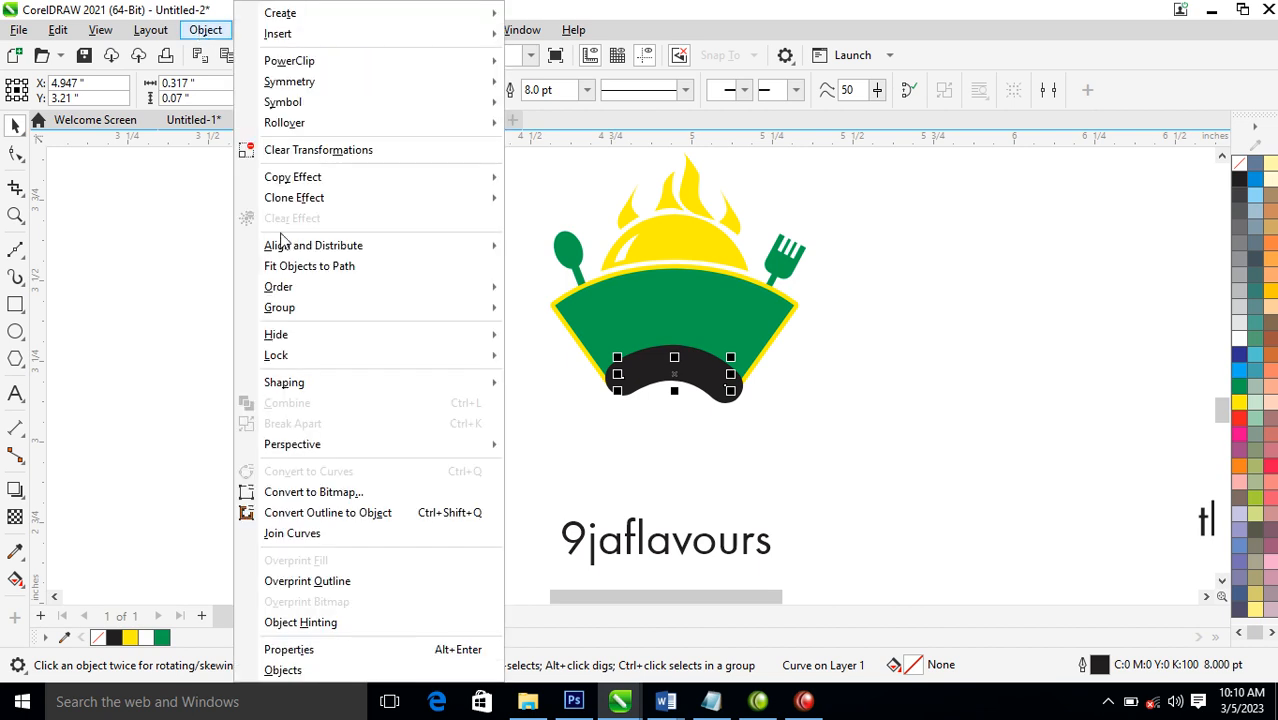
left_click(348, 516)
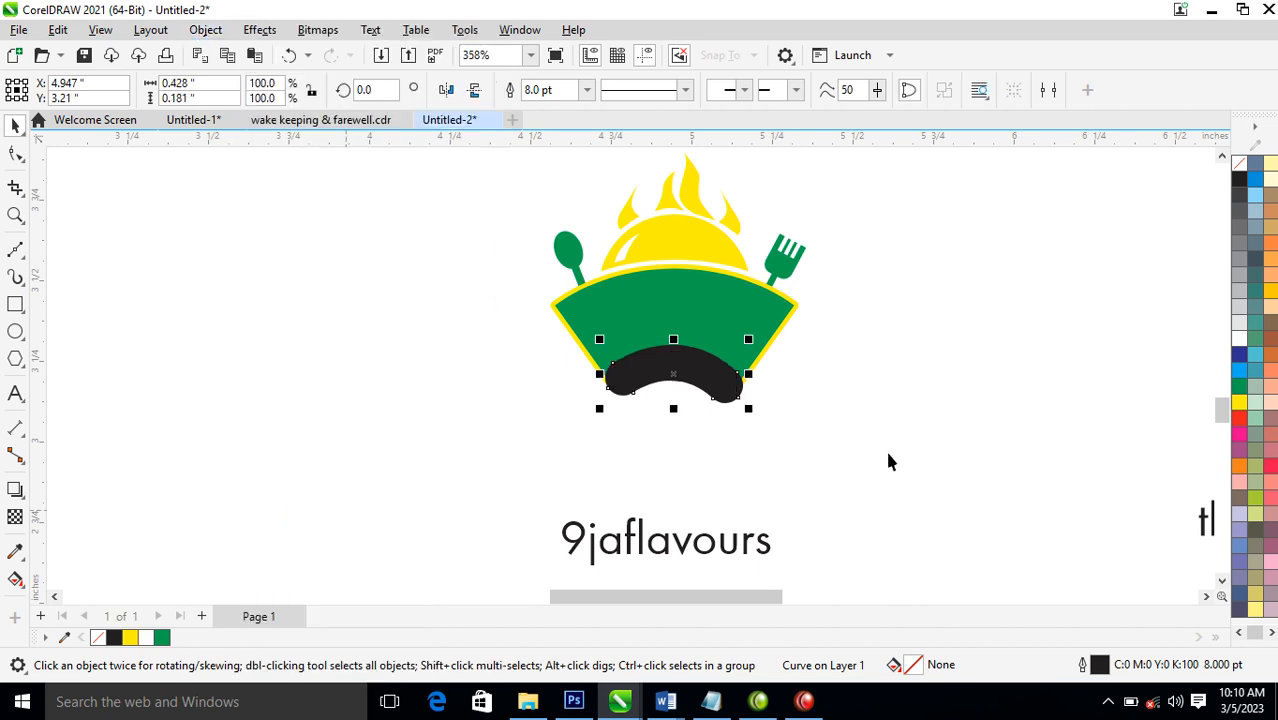
left_click(1240, 402)
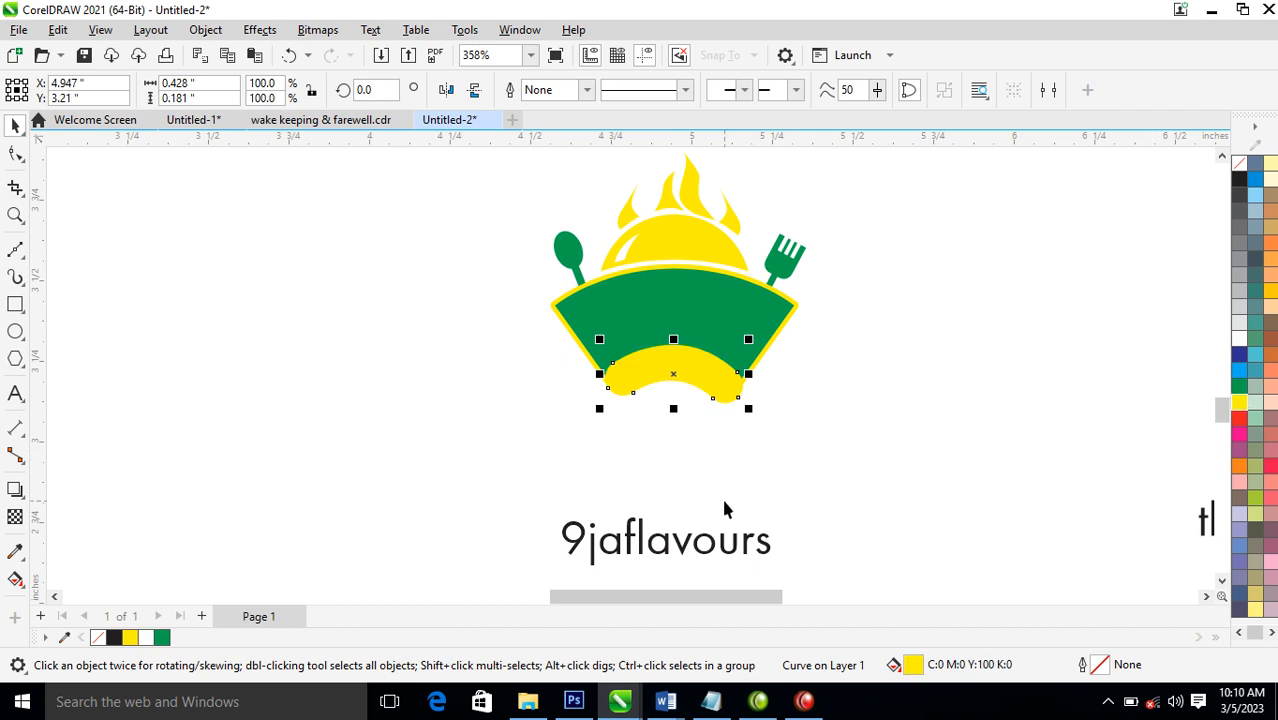
Bring the 9jaflavours text closer below the fan, split it into two lines after 9ja, and break the lines apart
left_click_drag(735, 553, 842, 480)
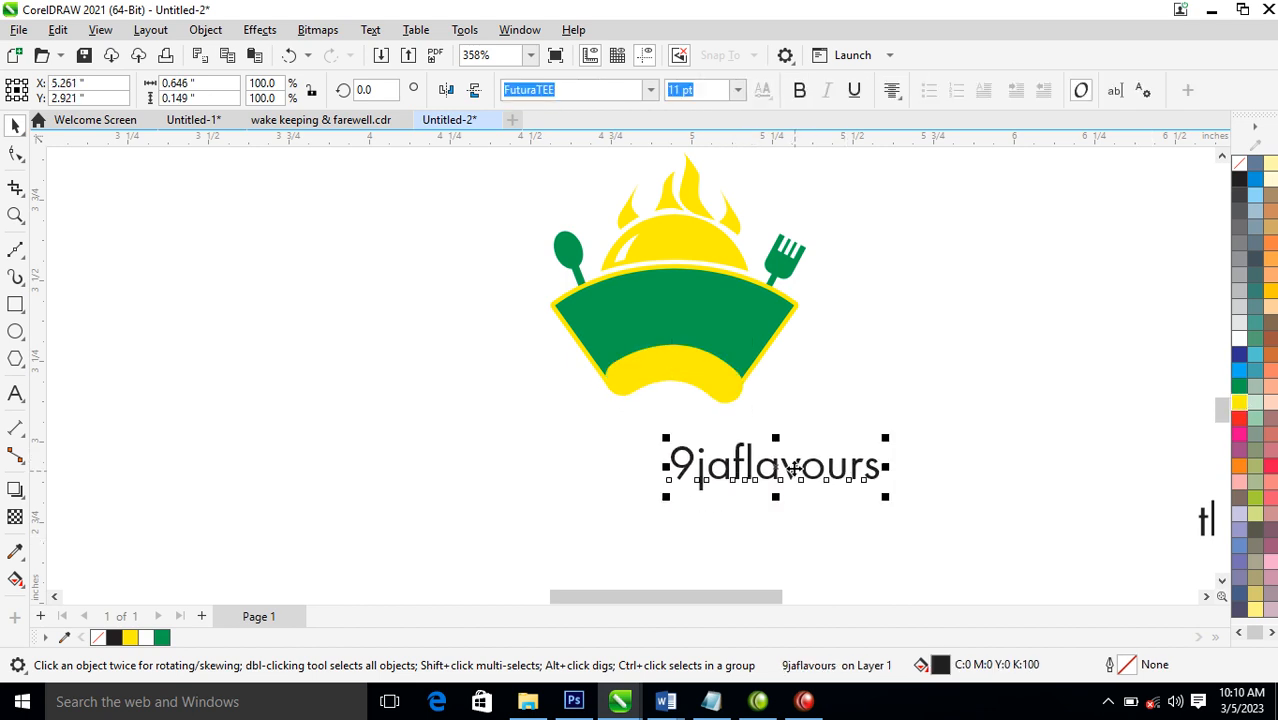
double_click(737, 463)
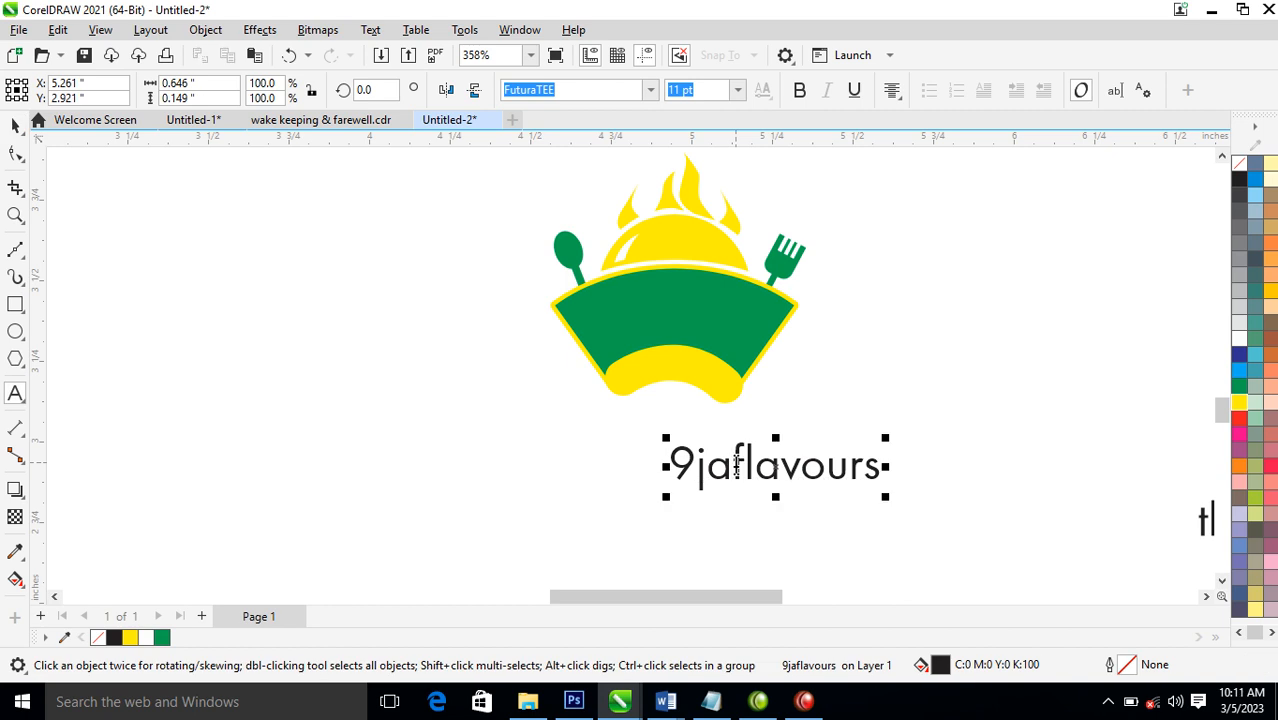
key("Return")
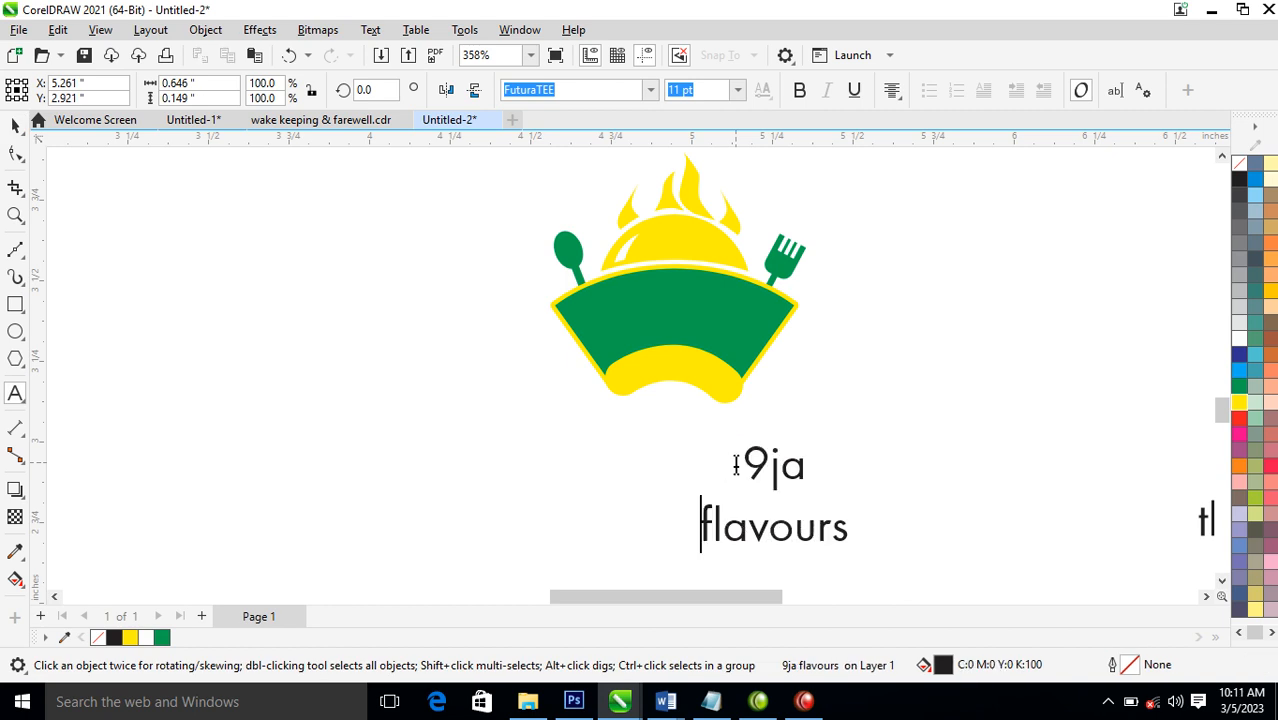
key("ctrl+space")
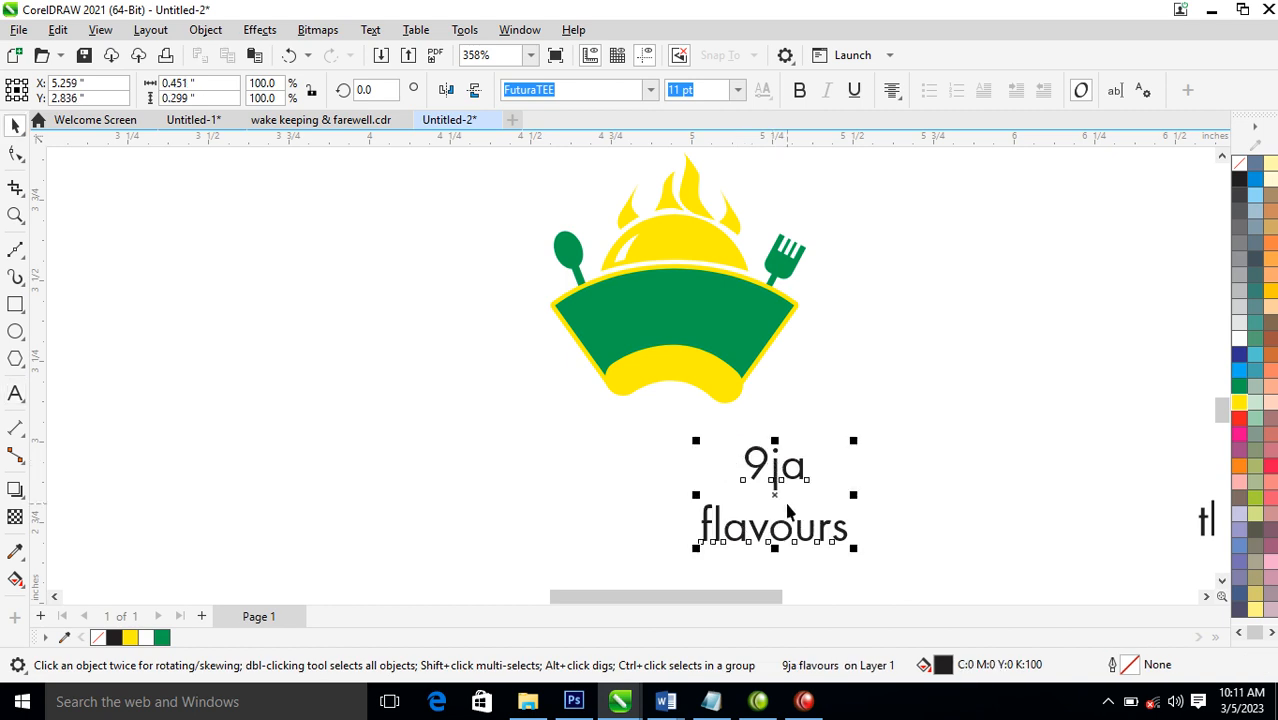
key("ctrl+k")
Move the 9ja text onto the green fan and format it in white Hello Paris Sans Regular
left_click_drag(803, 468, 700, 311)
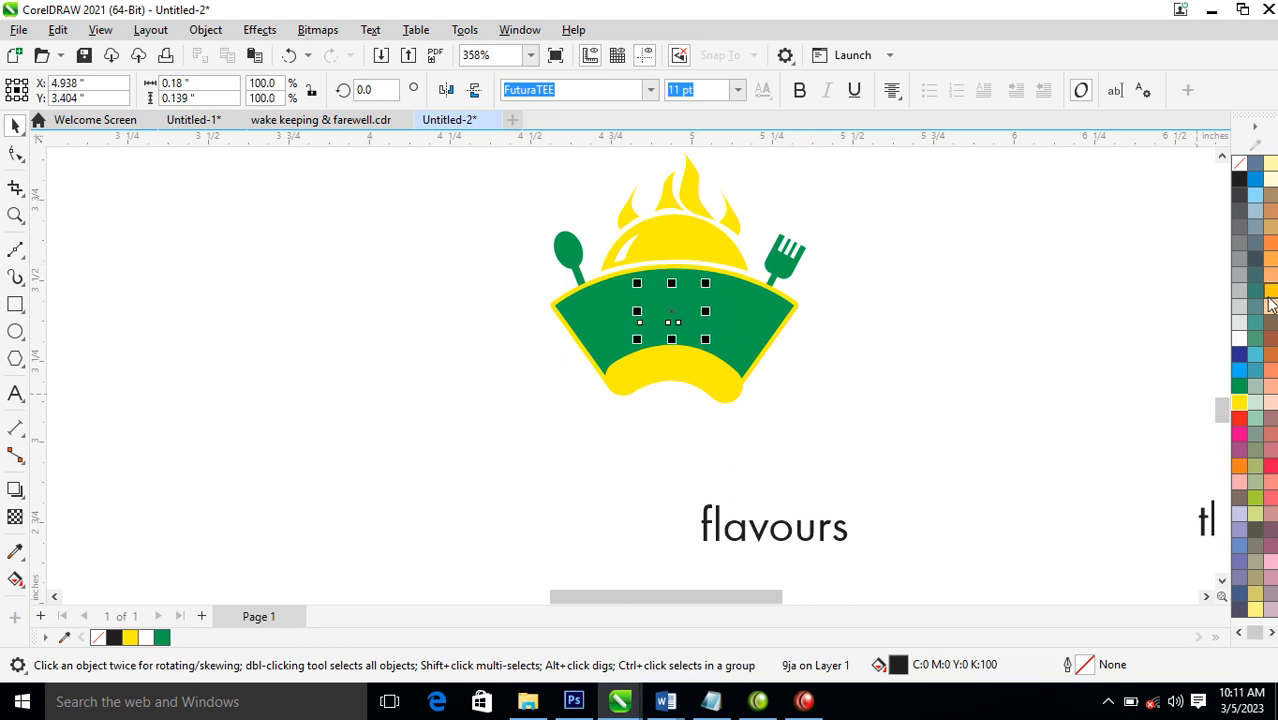
left_click(1240, 340)
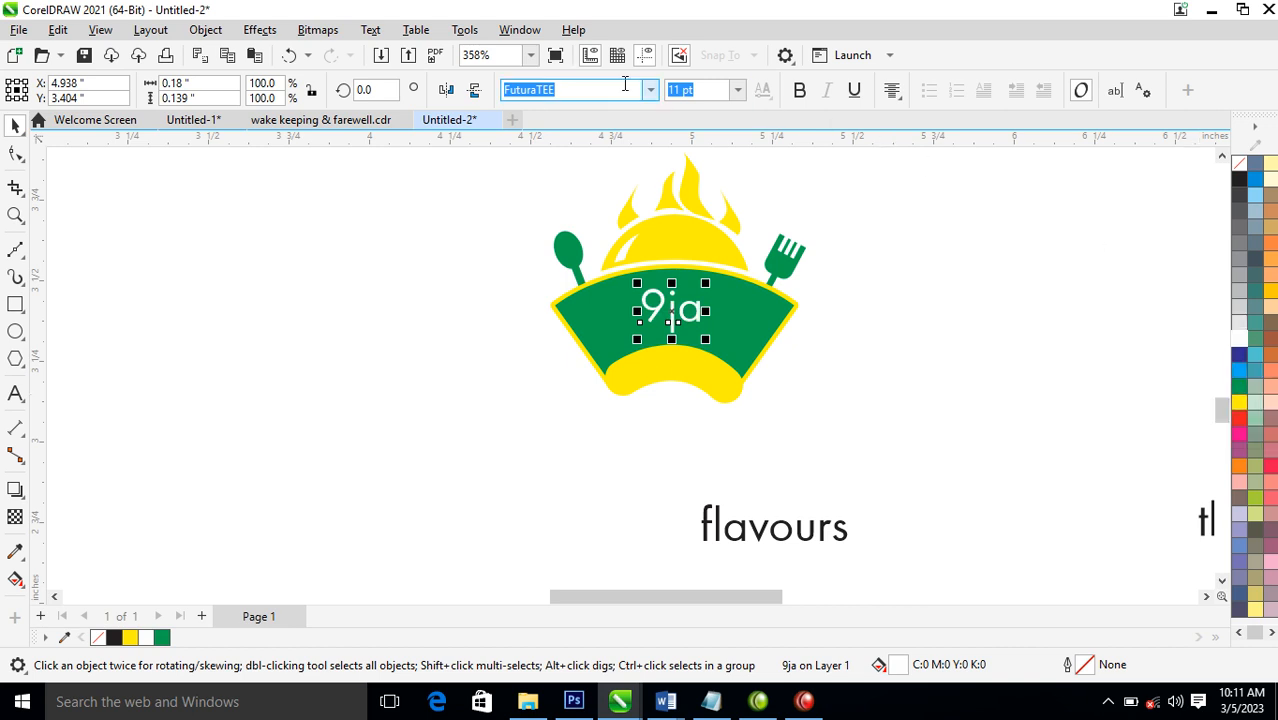
left_click(650, 89)
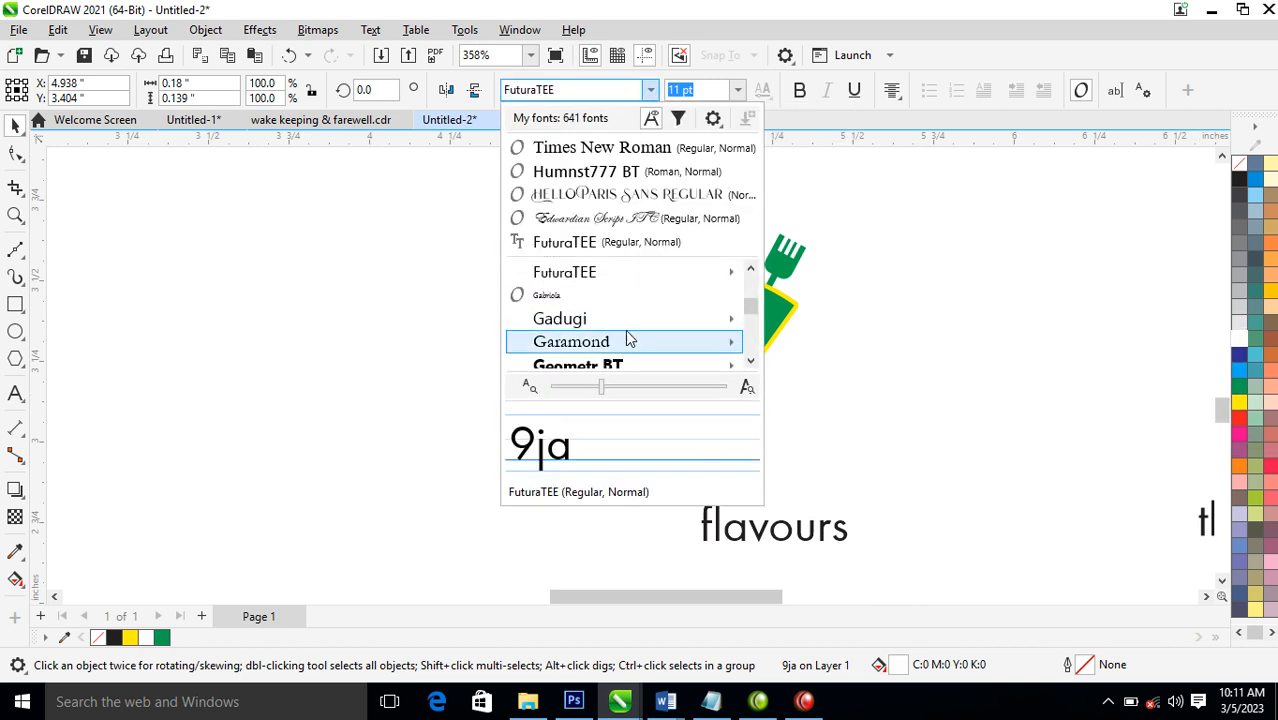
left_click(637, 196)
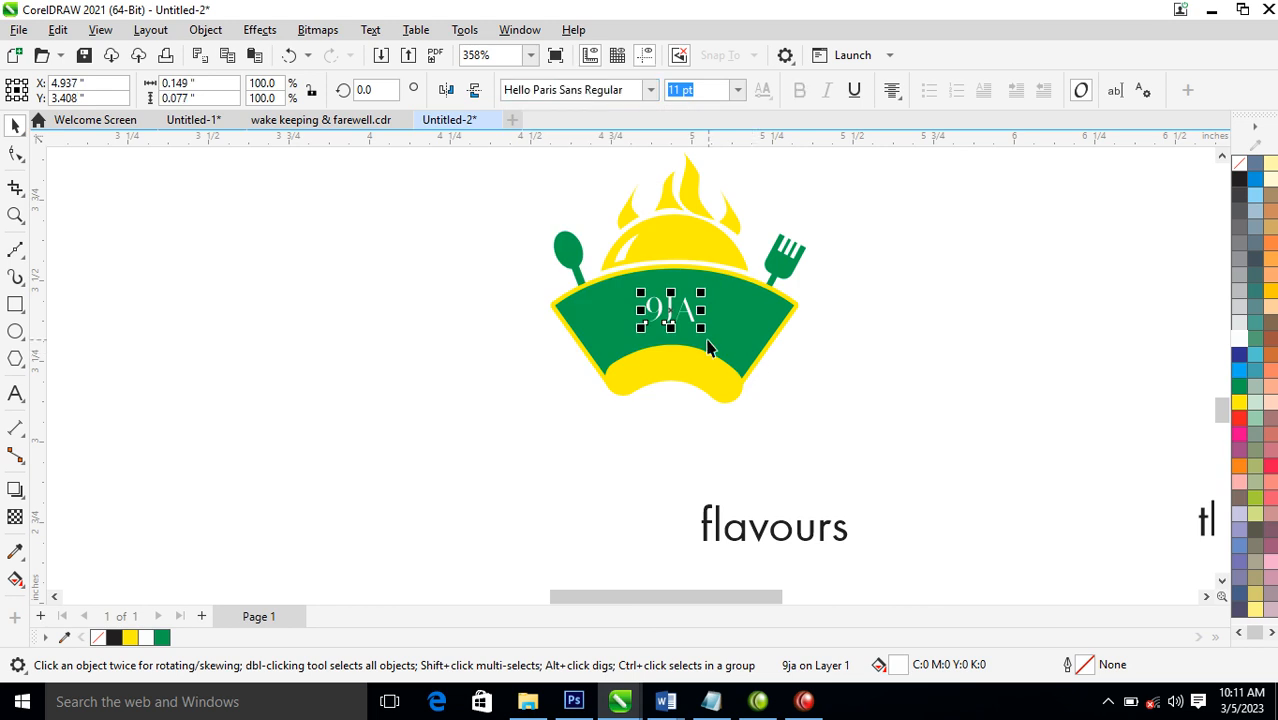
Enlarge the 9ja text to about 24 pt, centre it on the fan, and give it a white outline
left_click_drag(706, 337, 733, 350)
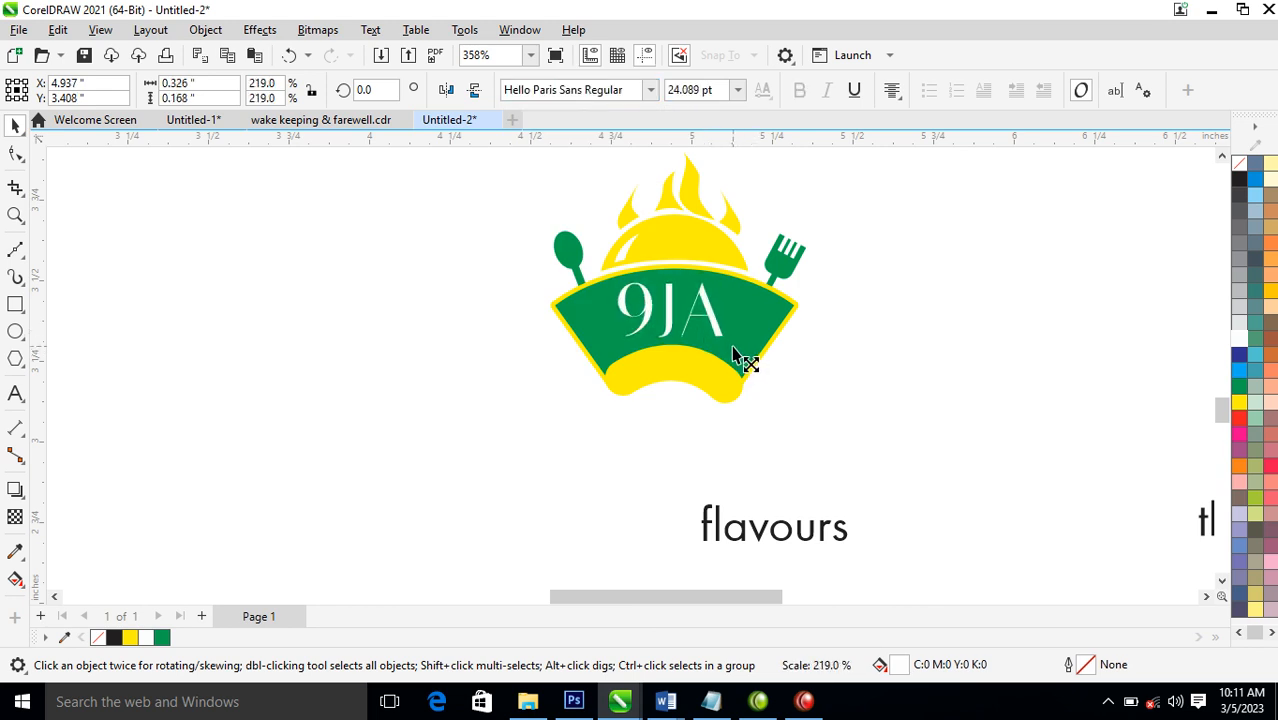
left_click_drag(703, 296, 706, 296)
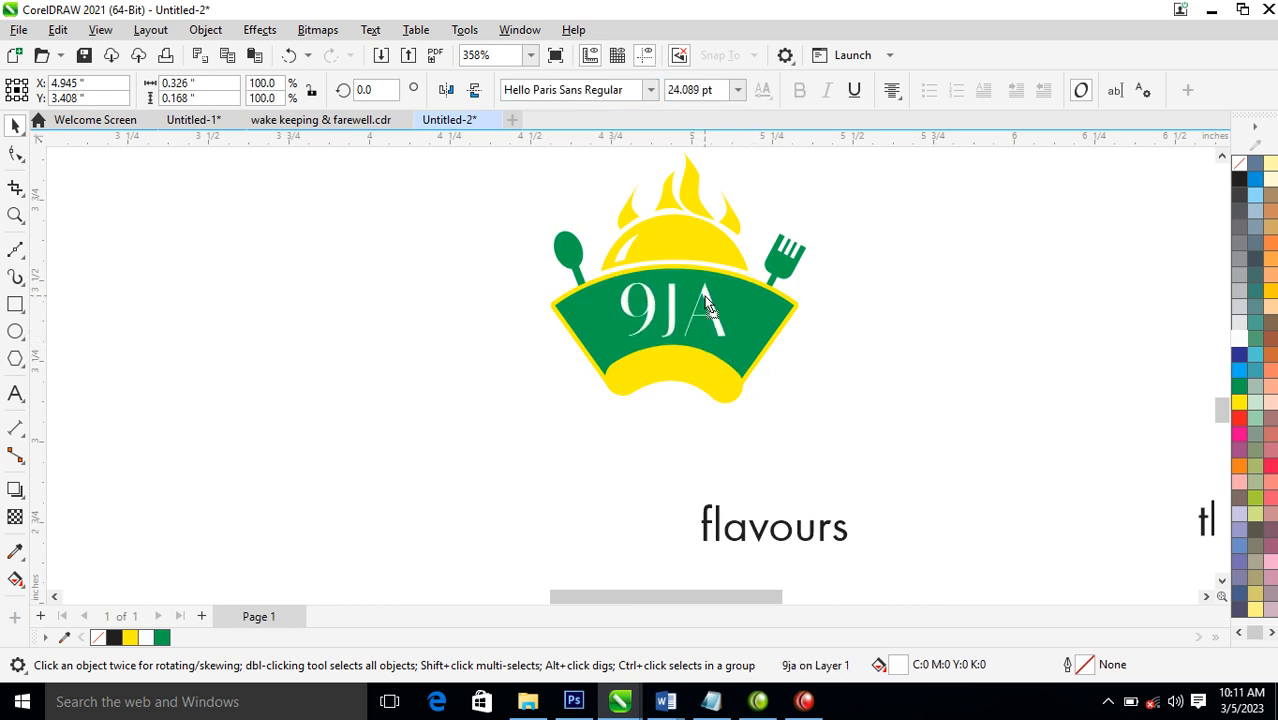
right_click(1240, 343)
left_click(1205, 352)
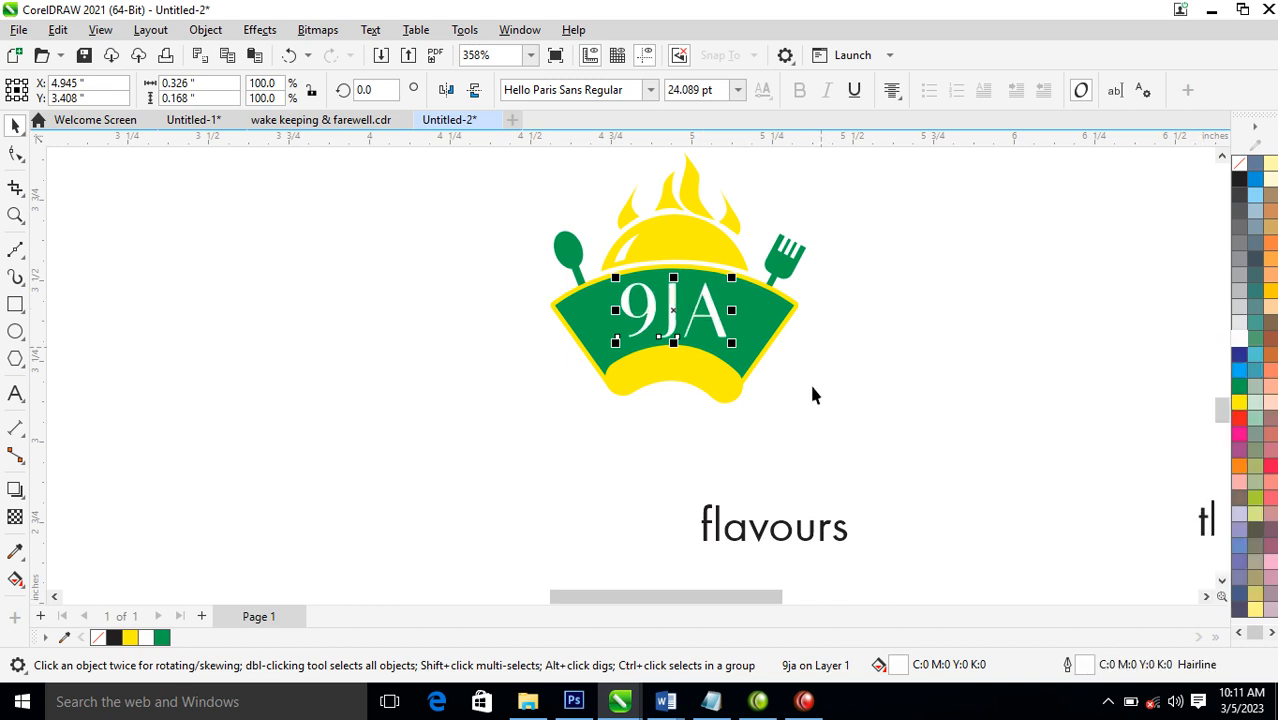
Place a copy of the flavours text over the yellow band and set its font to Hello Paris Sans Regular
left_click_drag(808, 545, 714, 378)
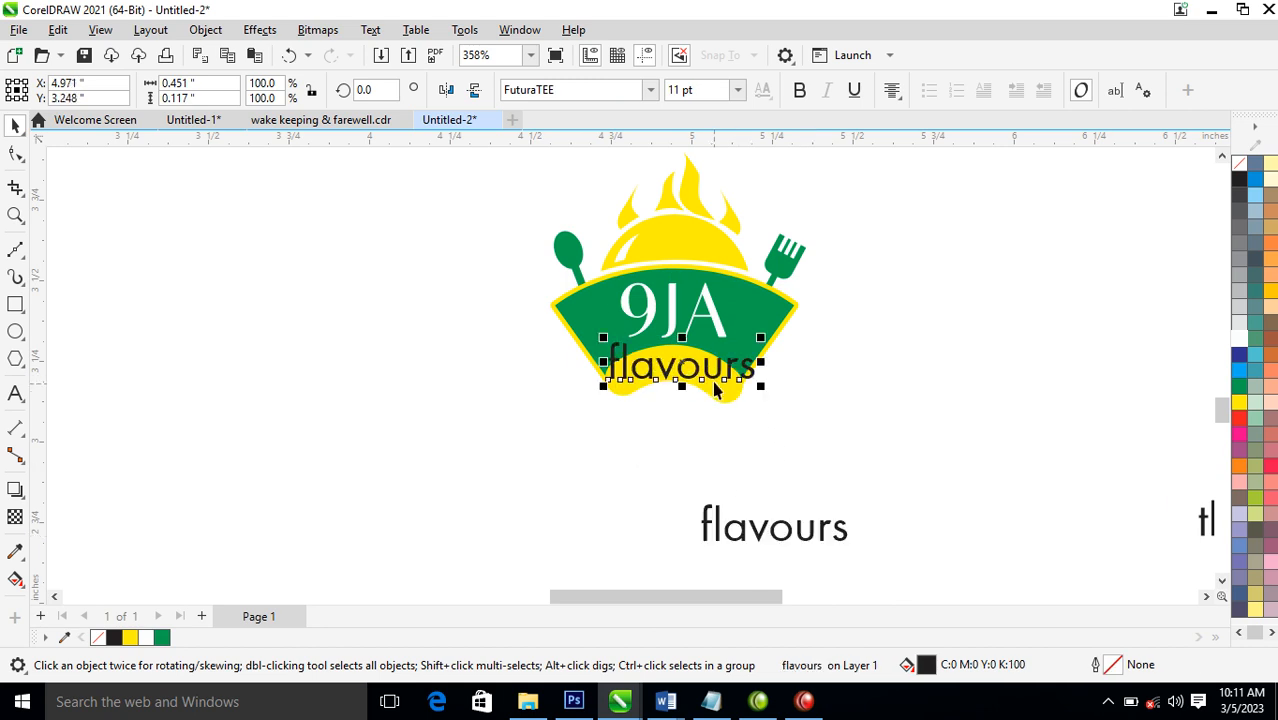
left_click(650, 90)
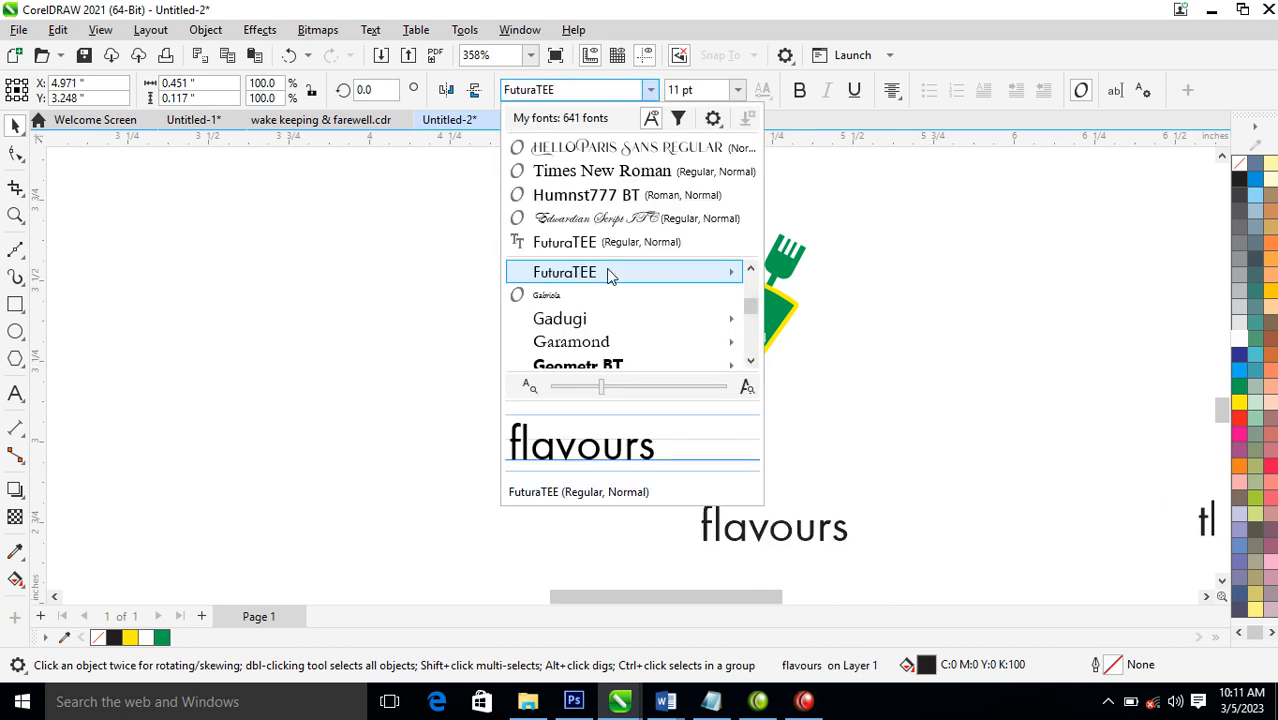
left_click(600, 150)
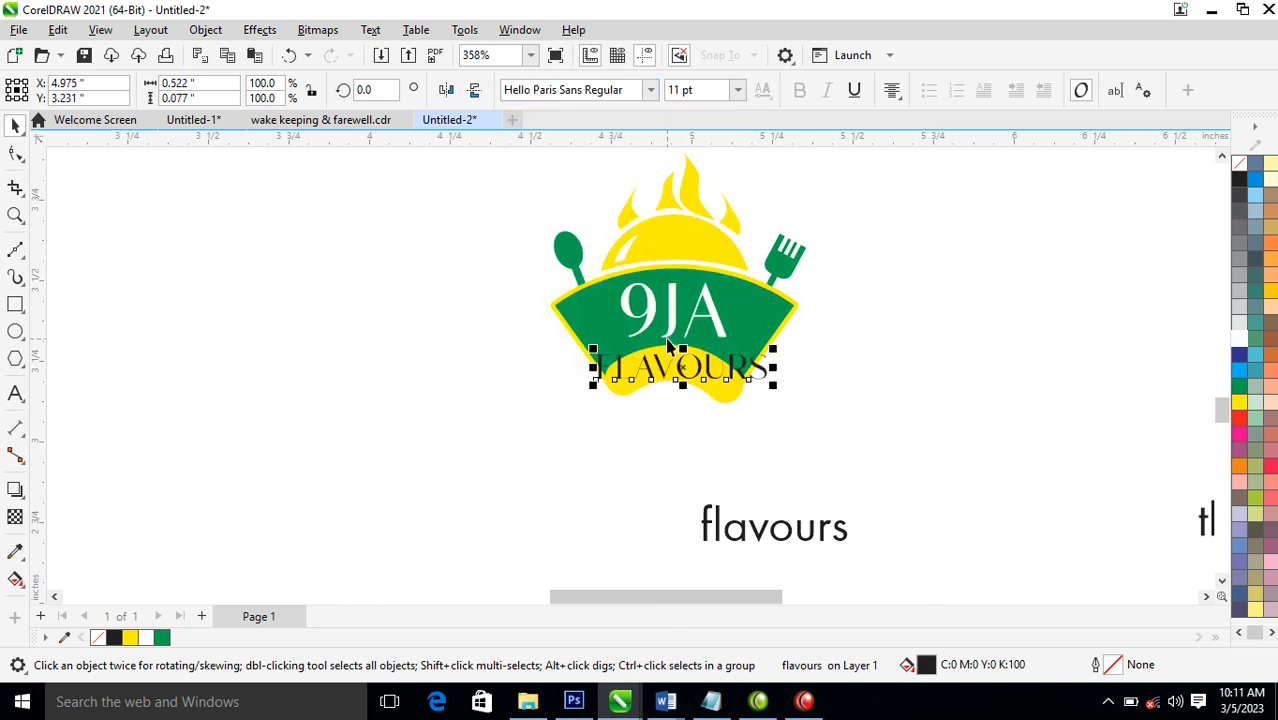
Give the flavours text a green fill and outline, and shrink it to about 6.5 pt to suit the band
left_click(1239, 385)
right_click(1242, 389)
left_click(1170, 397)
left_click_drag(775, 355, 742, 349)
Draw a Bézier arc about 0.37 in wide along the lower part of the yellow band as a text path
key("z")
left_click_drag(391, 297, 834, 523)
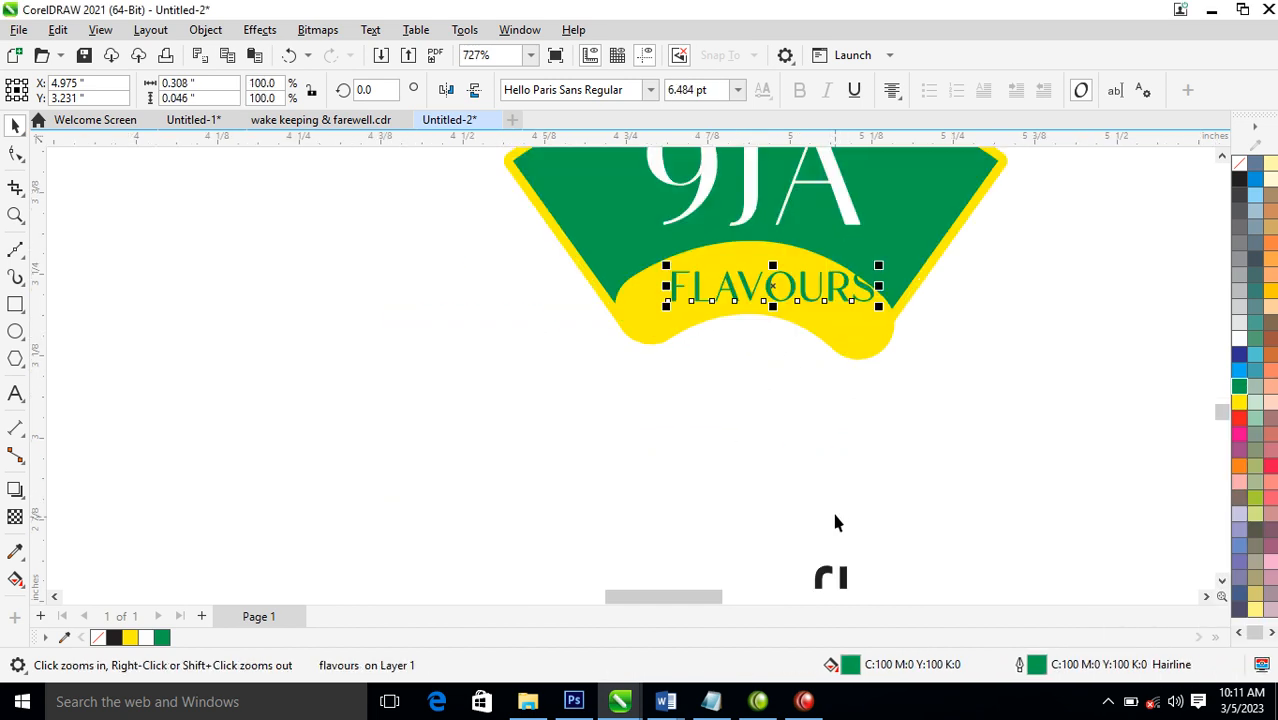
left_click(16, 250)
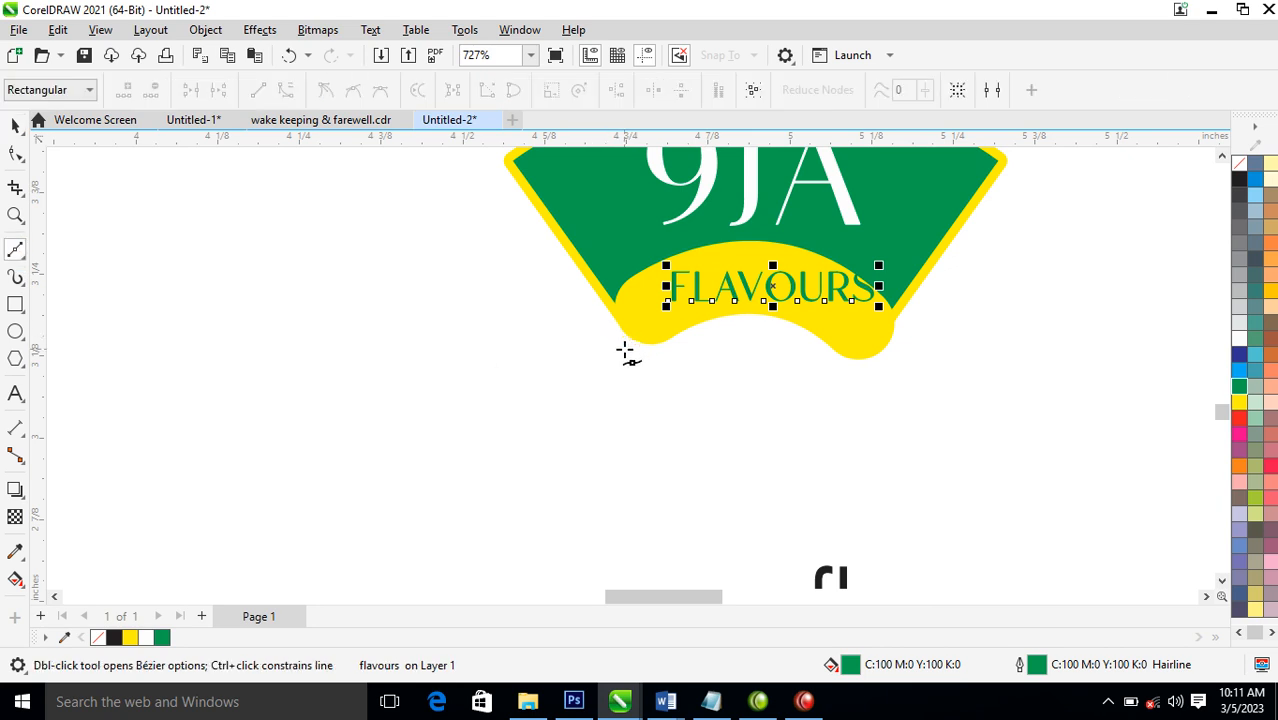
left_click(623, 350)
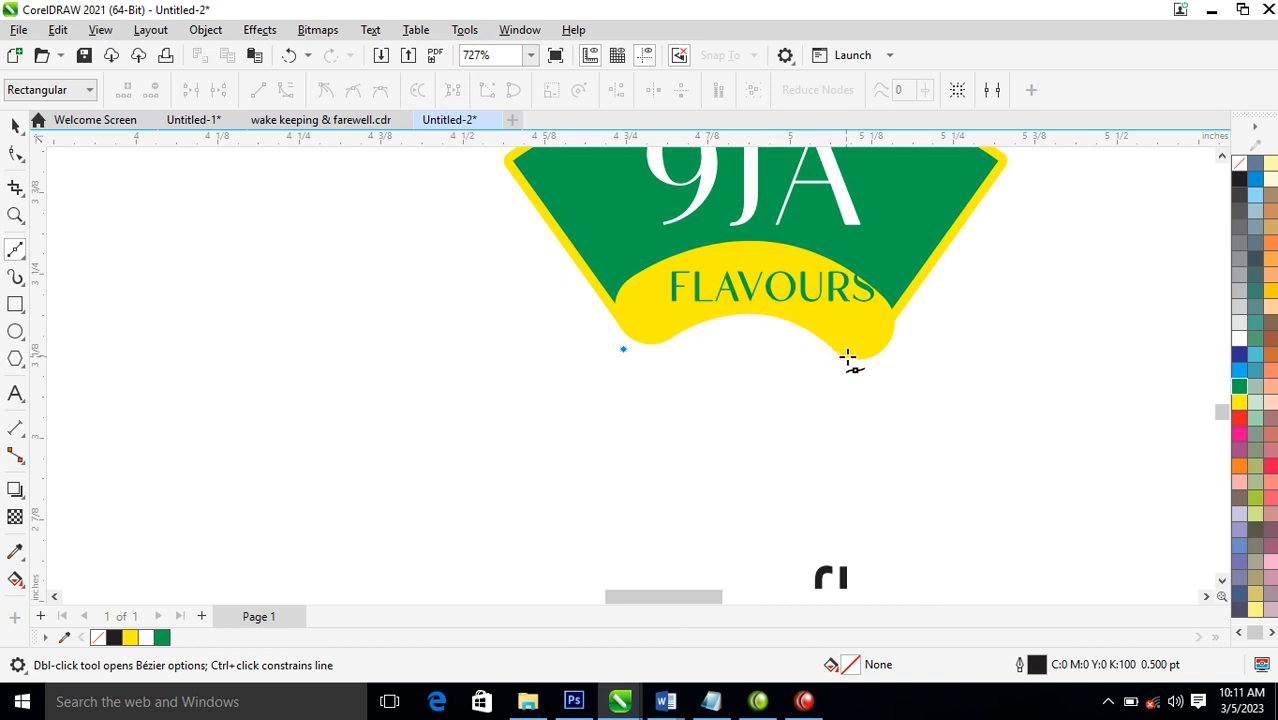
left_click_drag(865, 349, 983, 453)
key("space")
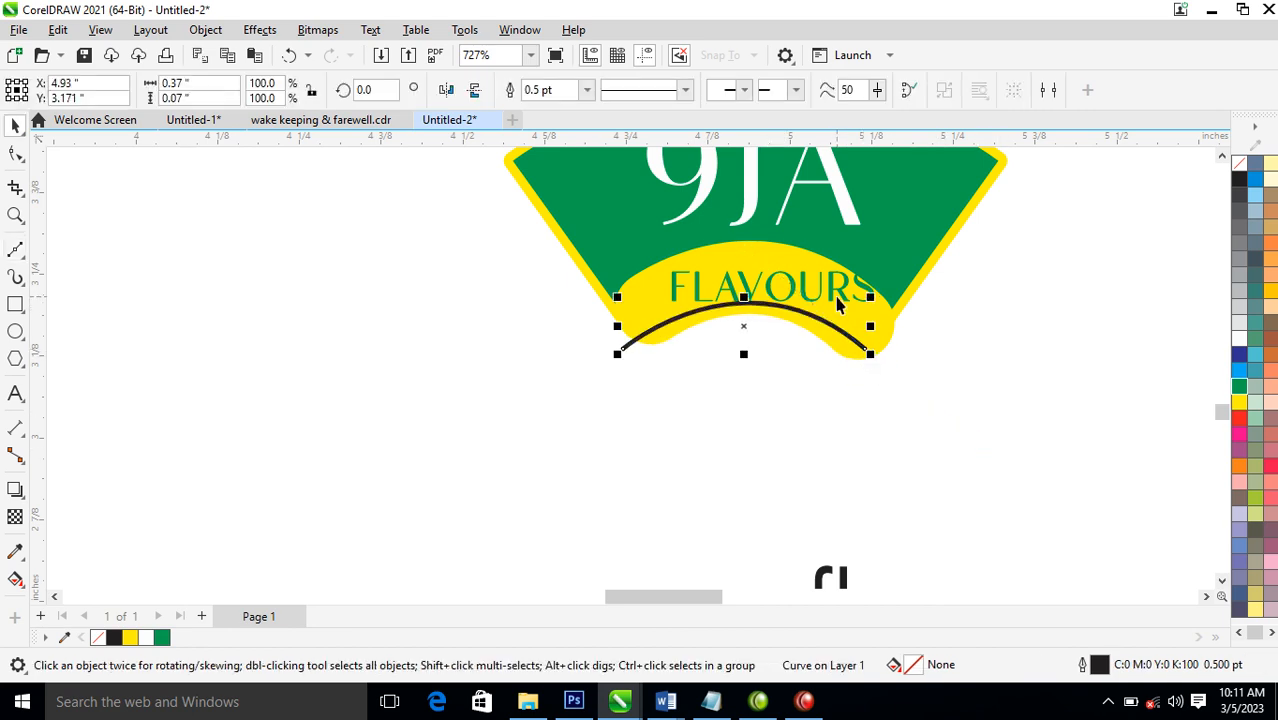
Fit the green flavours text to the arc drawn on the yellow band
left_click(840, 294)
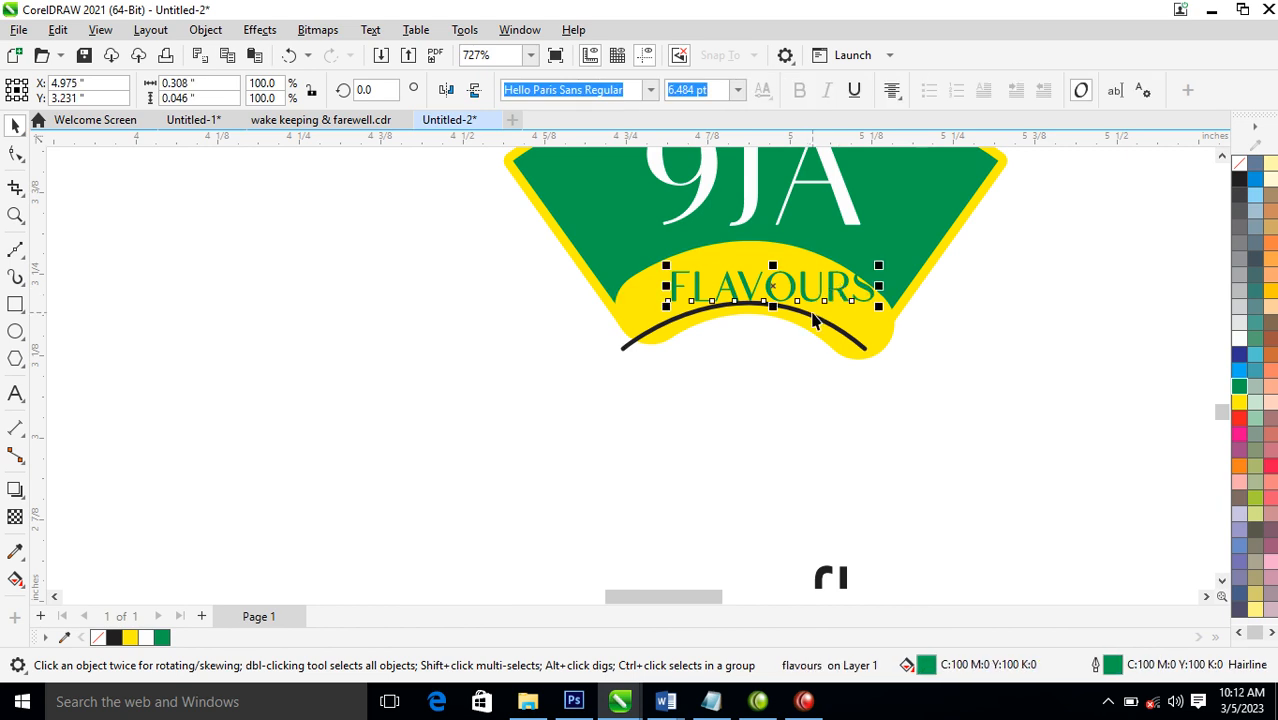
left_click(812, 320, "shift")
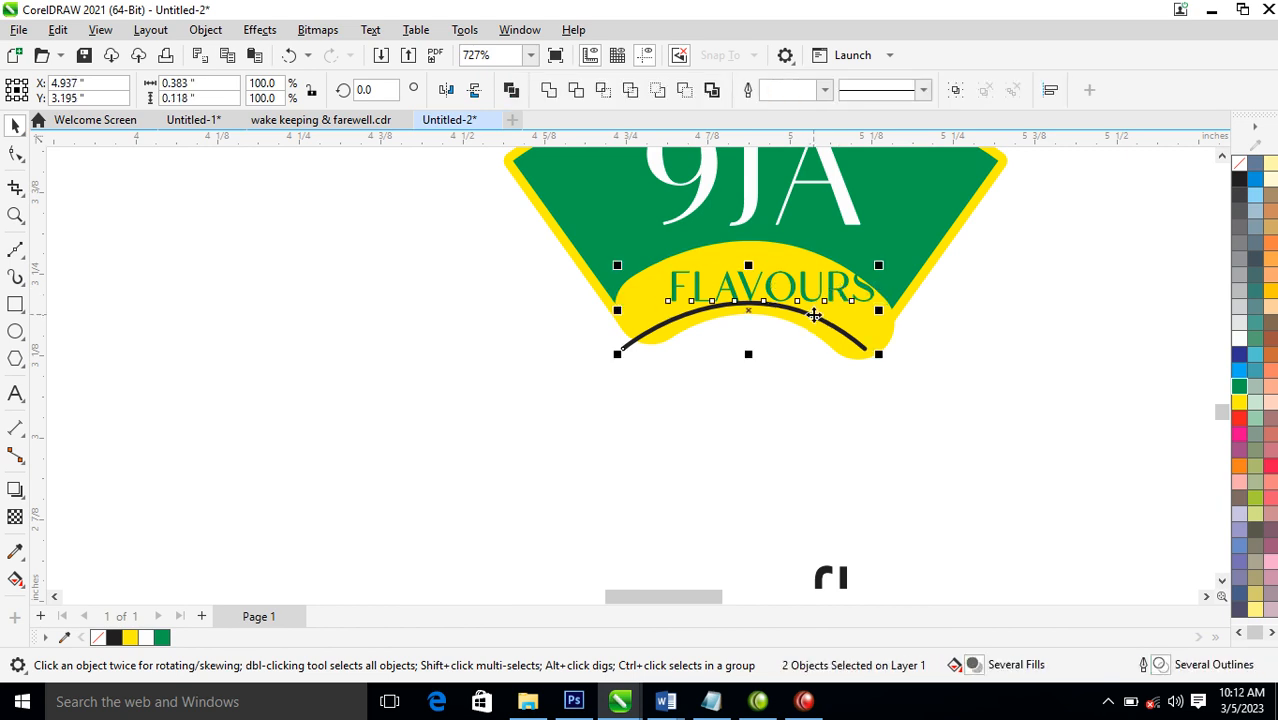
left_click(380, 35)
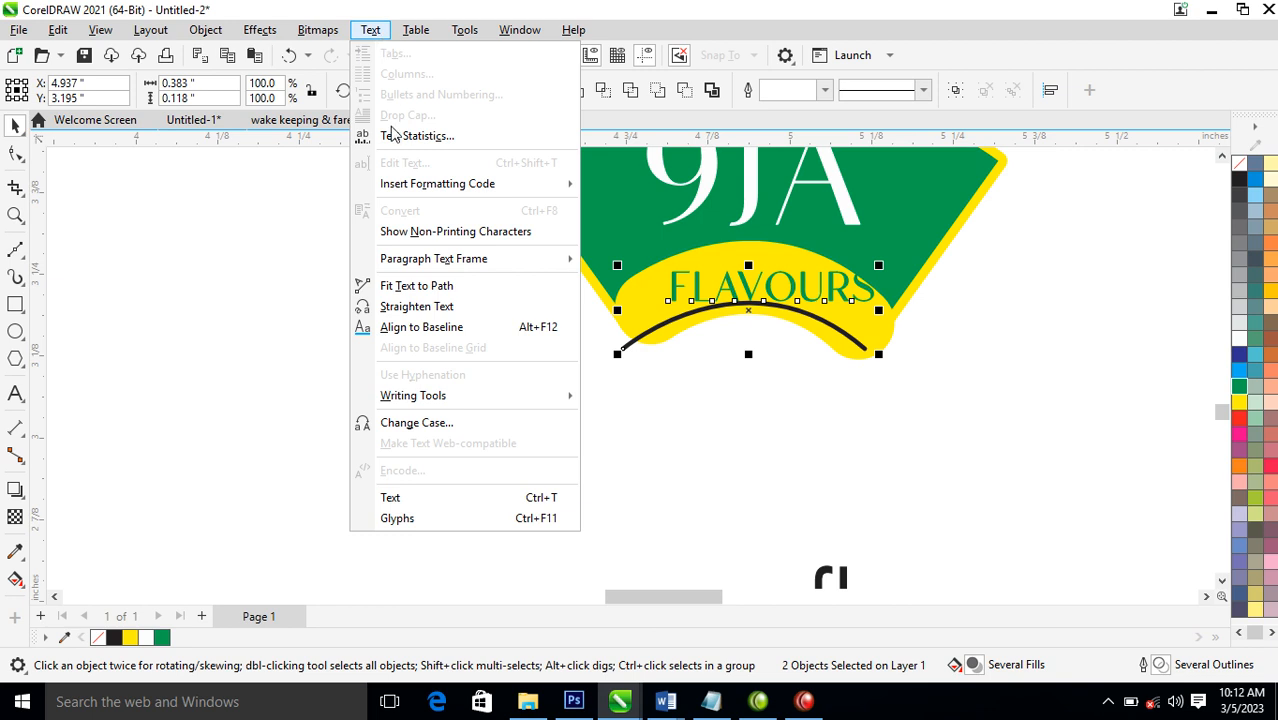
left_click(416, 286)
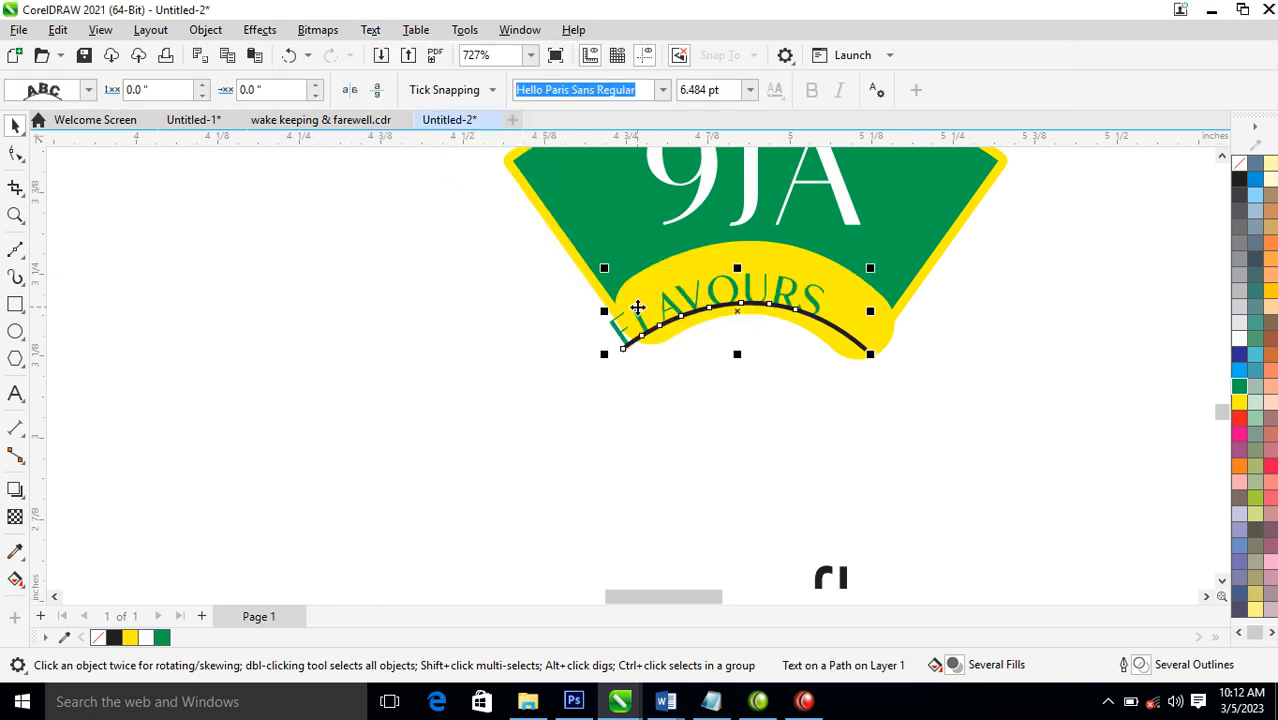
Shift the flavours text along and above the arc to a 0.022 in distance and 0.073 in offset, spreading it across the yellow band
left_click_drag(623, 340, 654, 313)
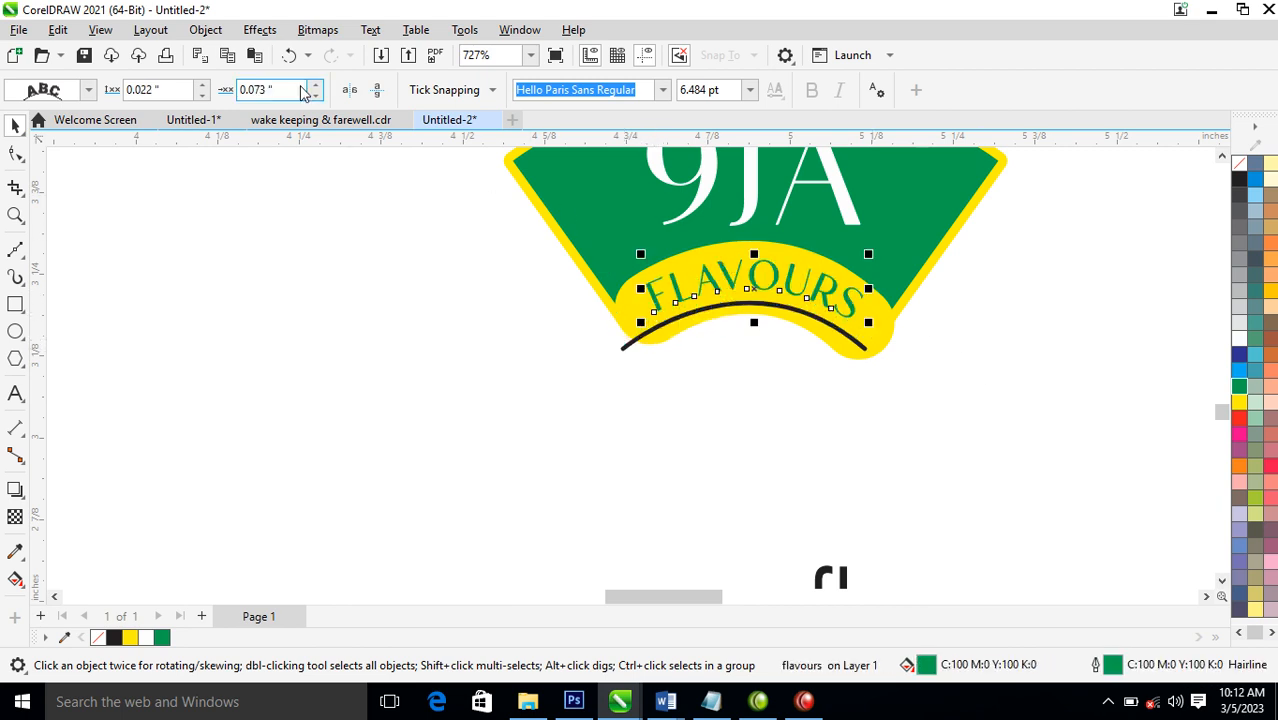
left_click(207, 30)
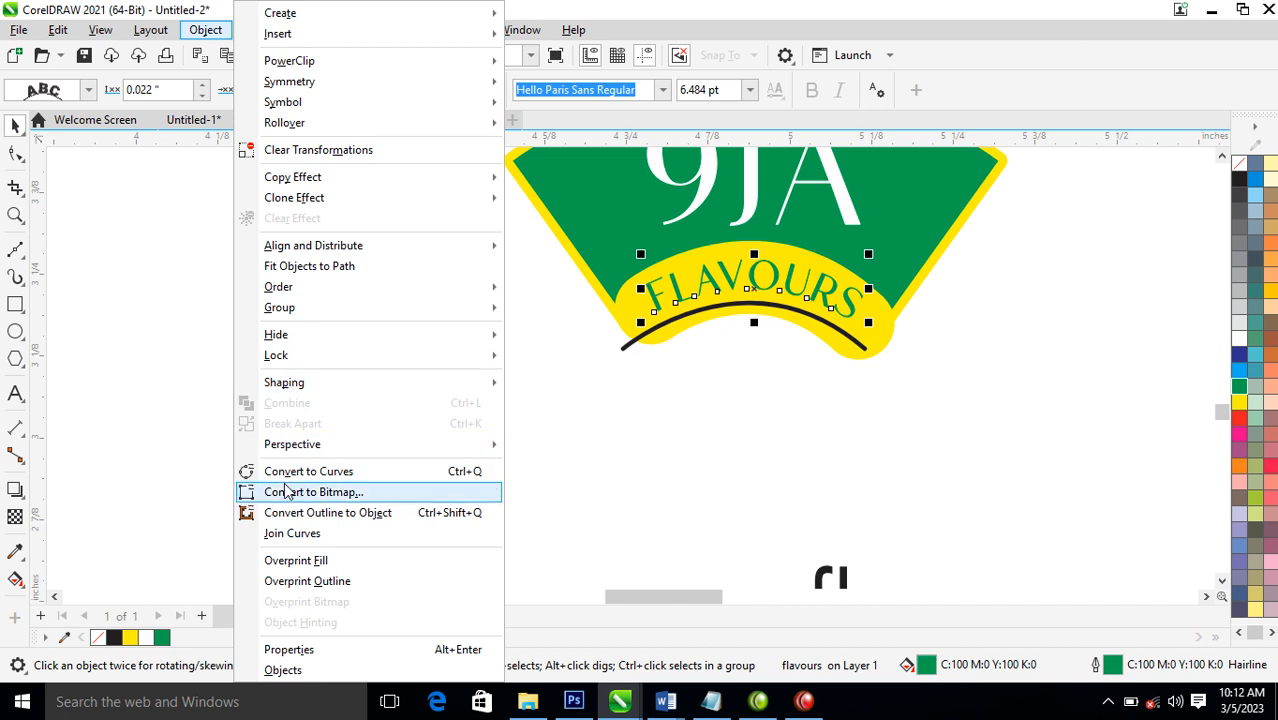
left_click(800, 297)
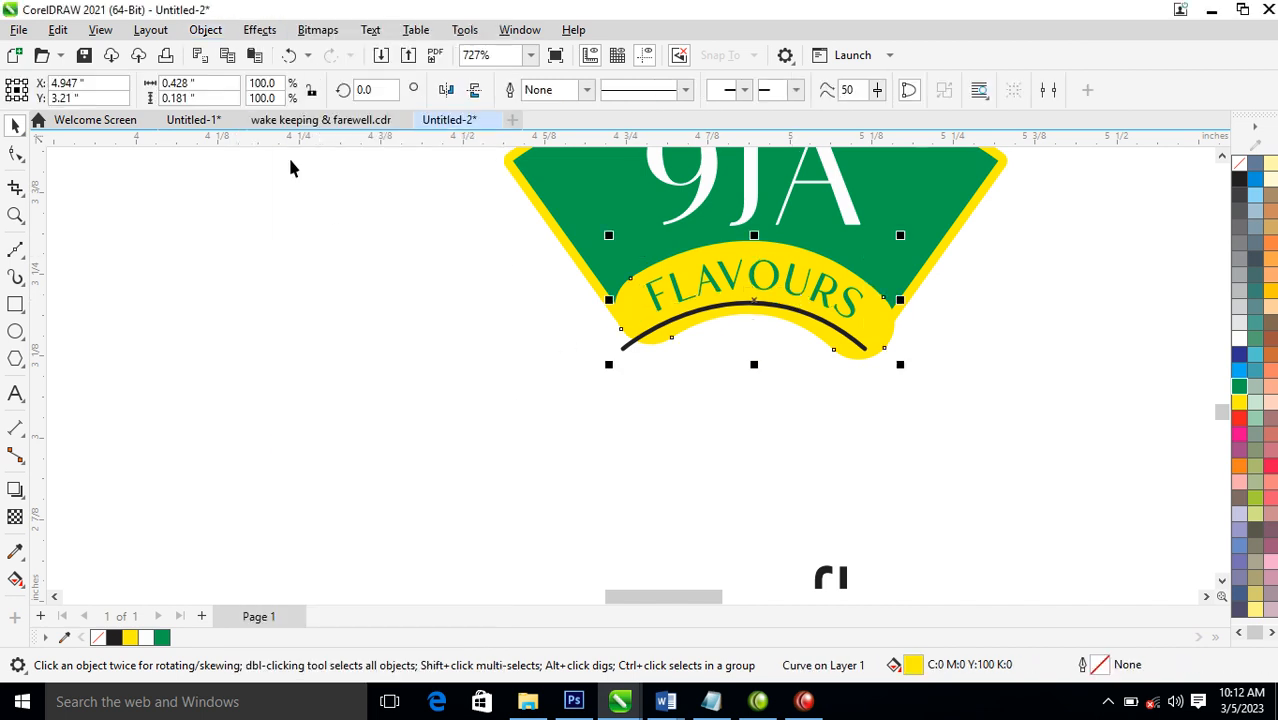
Break the curved flavours text apart from its arc path
left_click(661, 301)
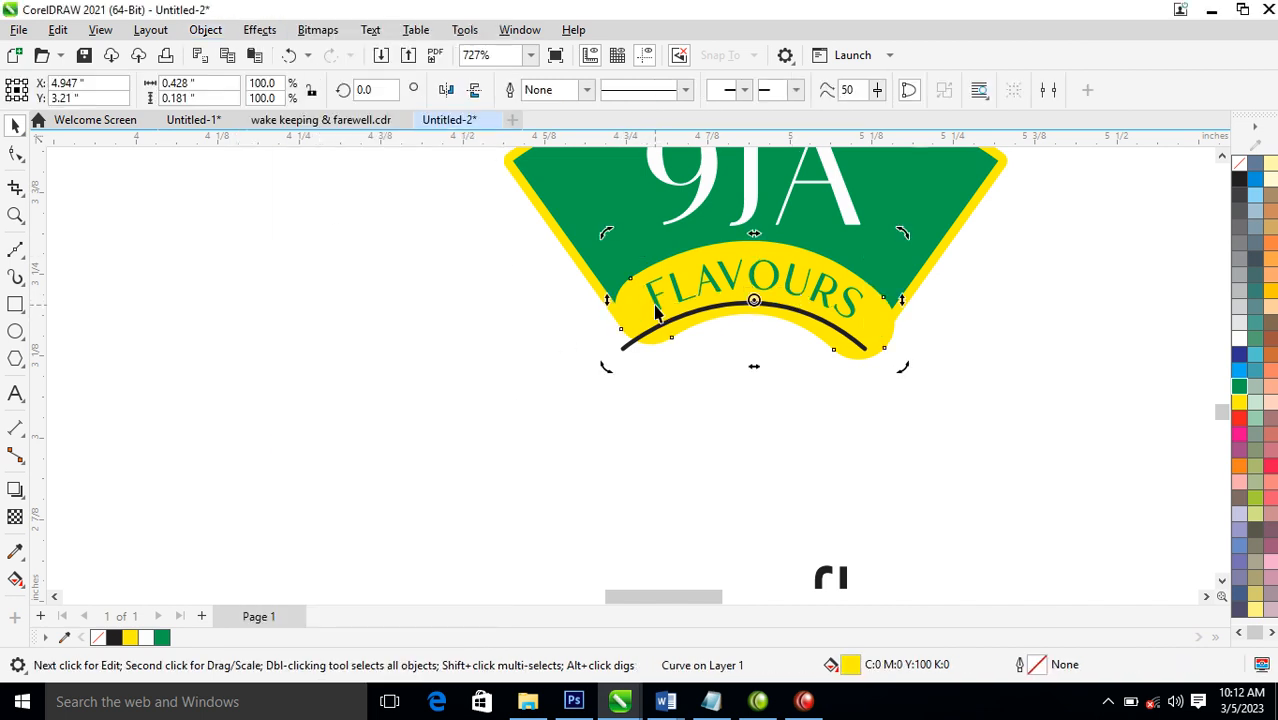
left_click(660, 305)
left_click(207, 30)
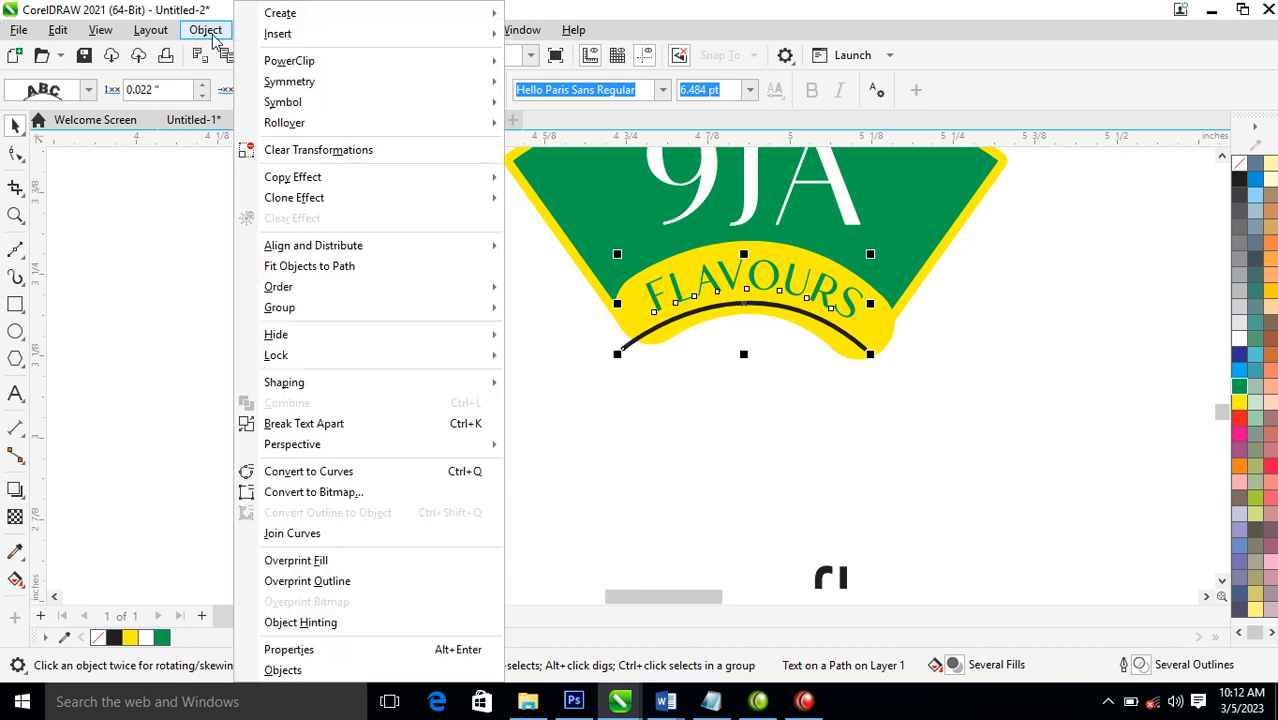
left_click(323, 430)
left_click(822, 440)
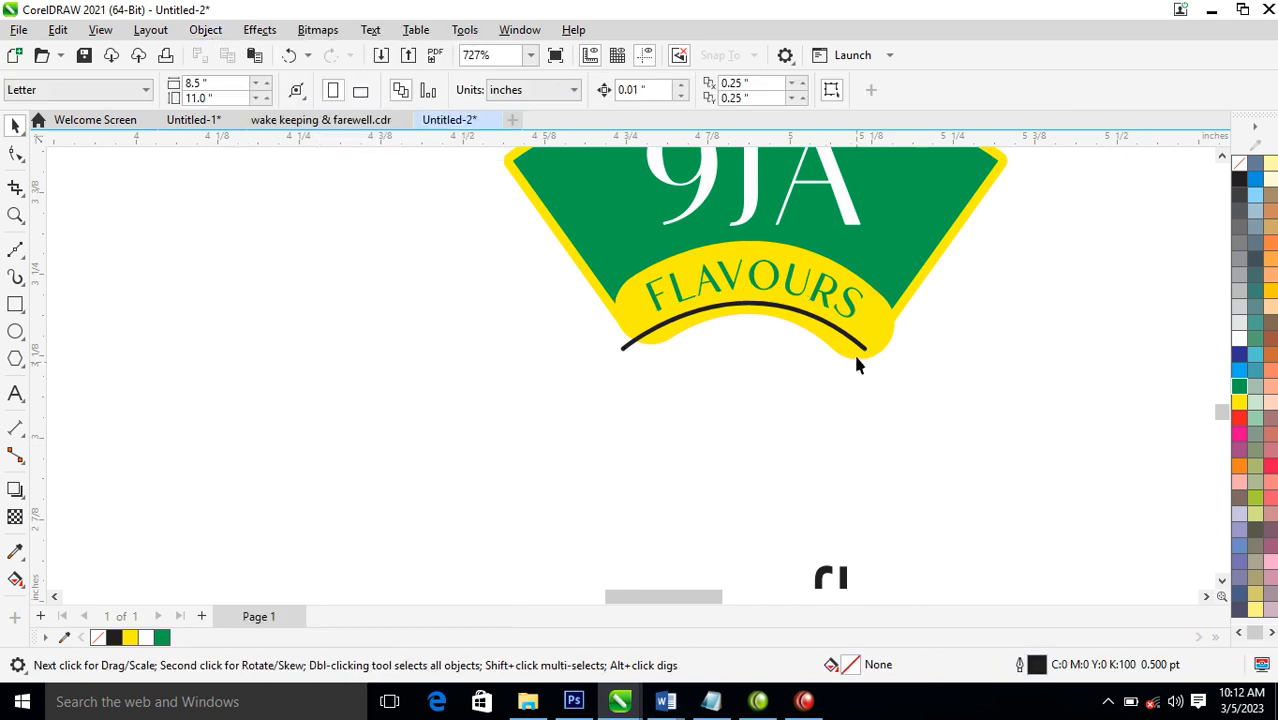
Delete the black arc and lower the curved flavours text slightly within the yellow band
left_click(862, 348)
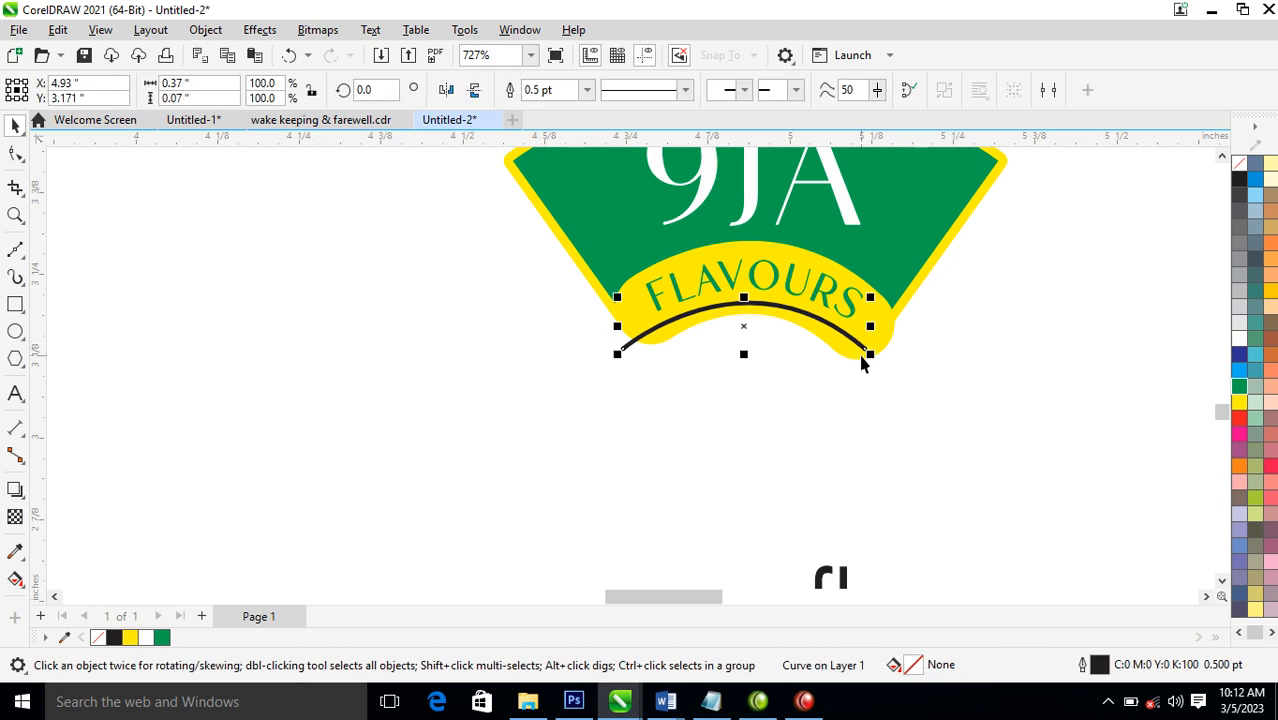
key("Delete")
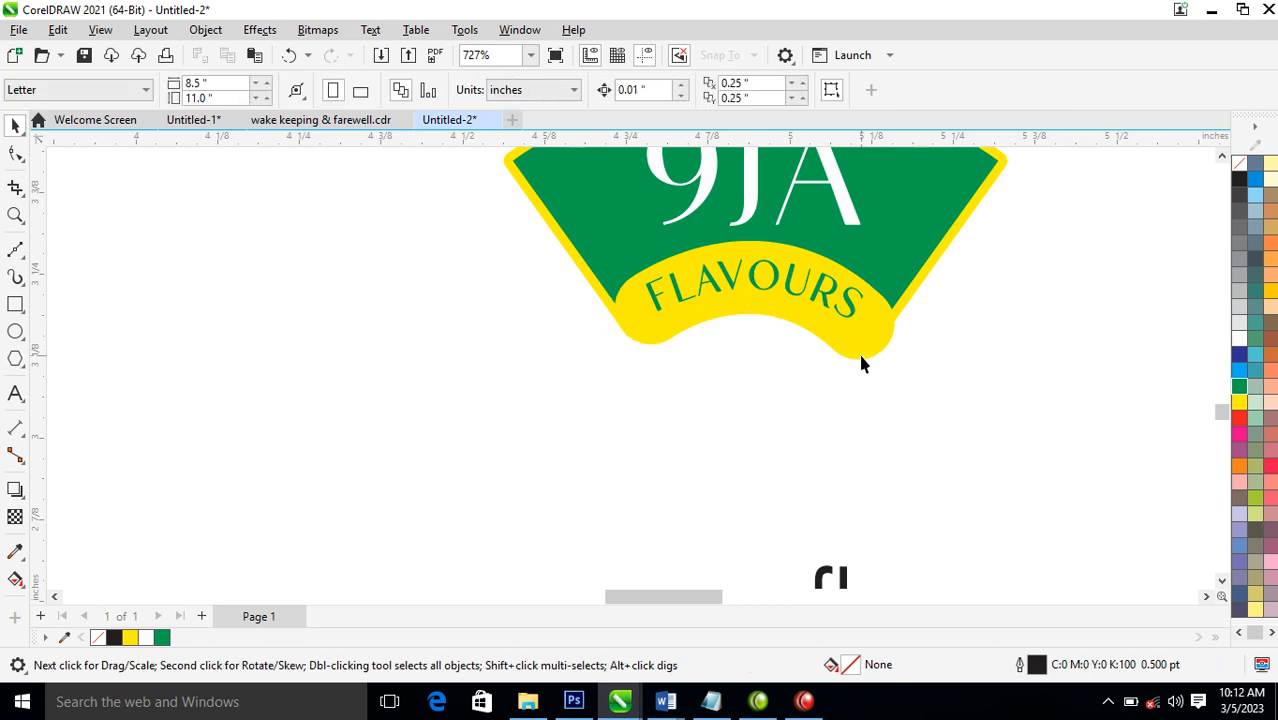
left_click(790, 292)
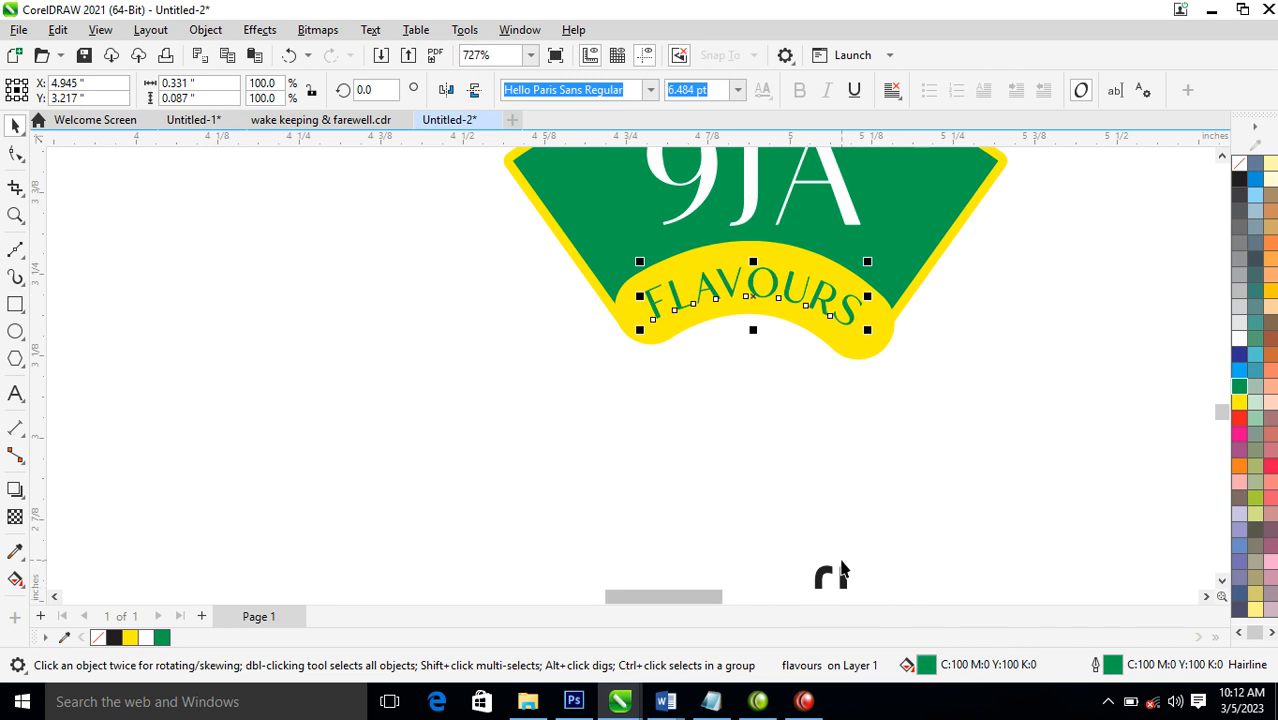
Bring the spare black flavours text up below the emblem and add 9JA in front so it reads 9JAflavours
left_click_drag(836, 579, 765, 437)
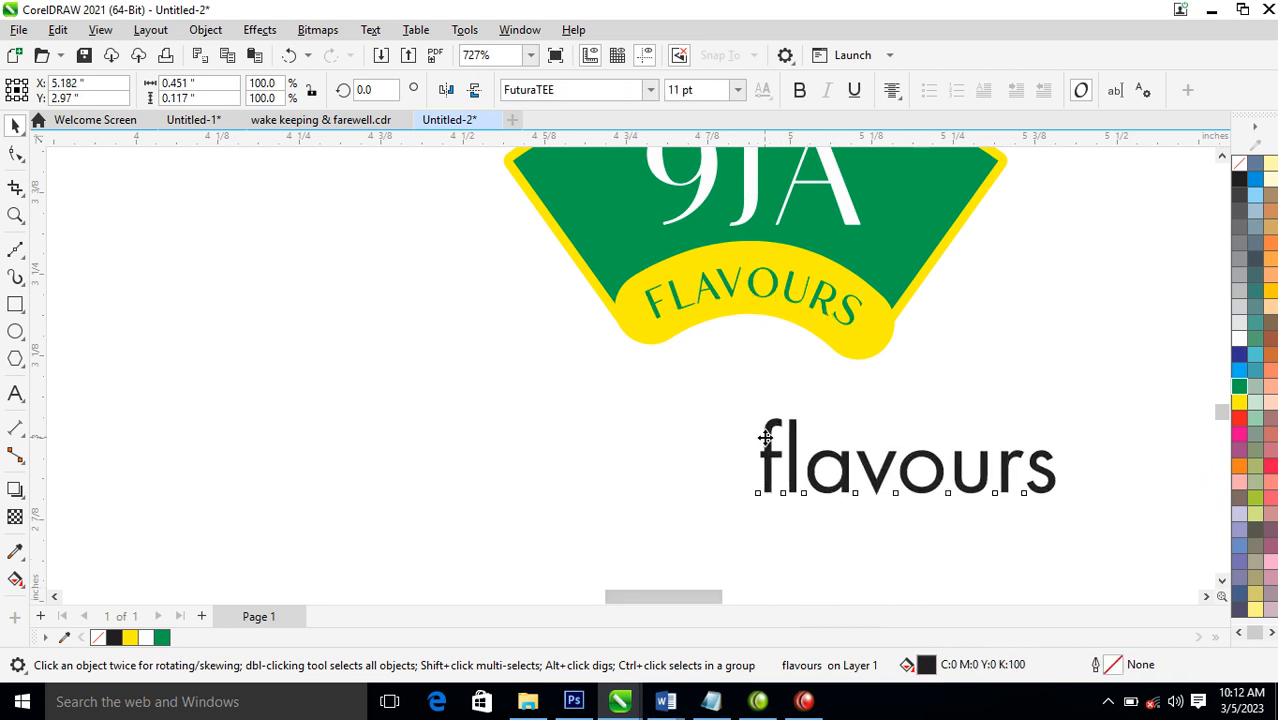
double_click(765, 437)
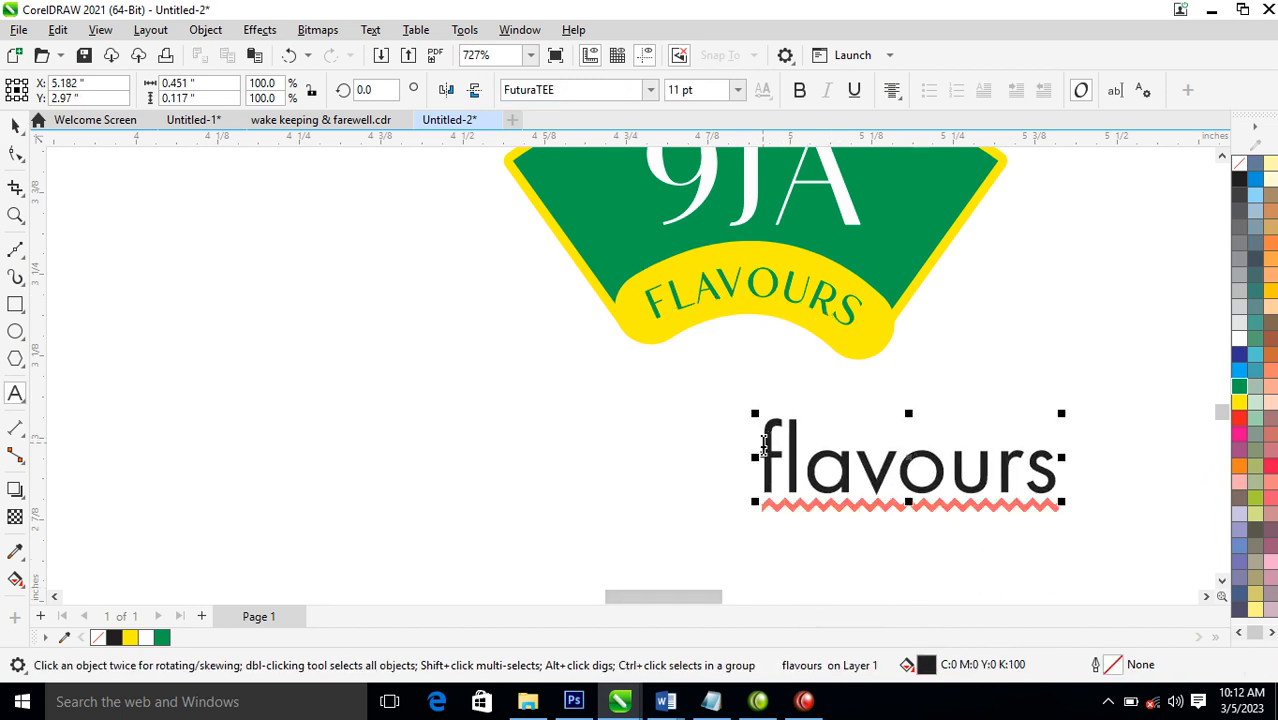
type("9J")
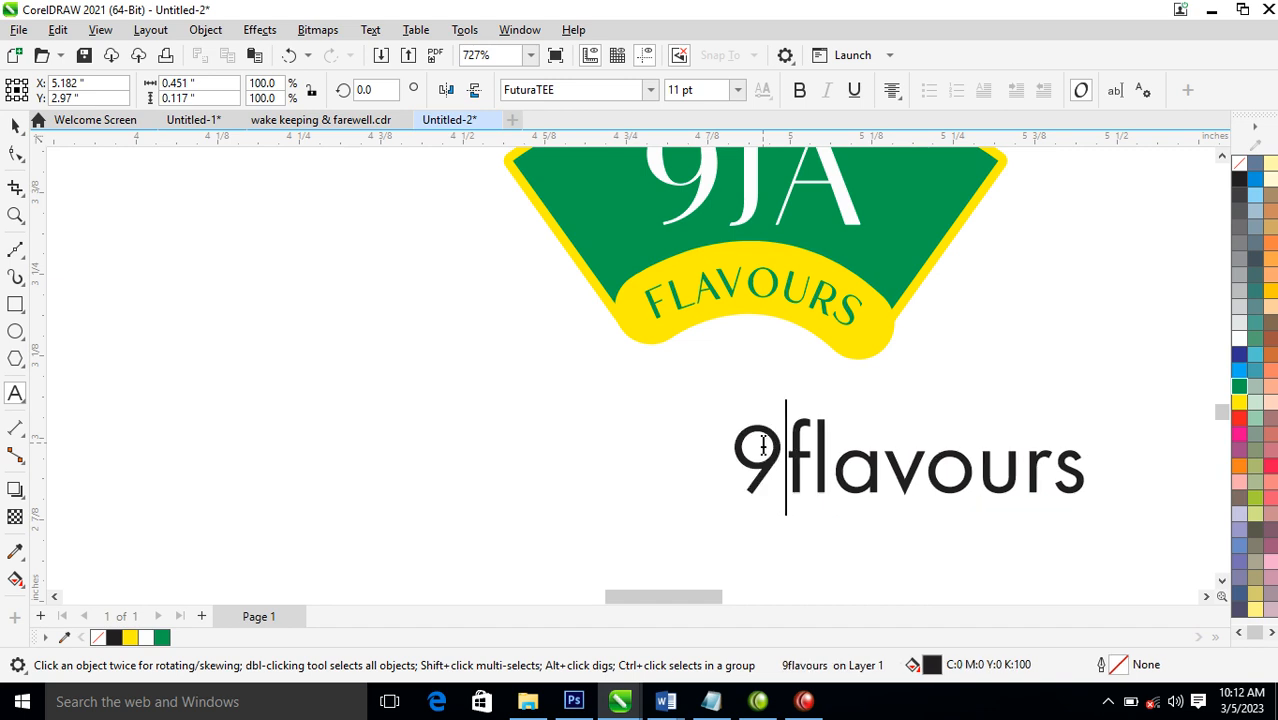
type("A")
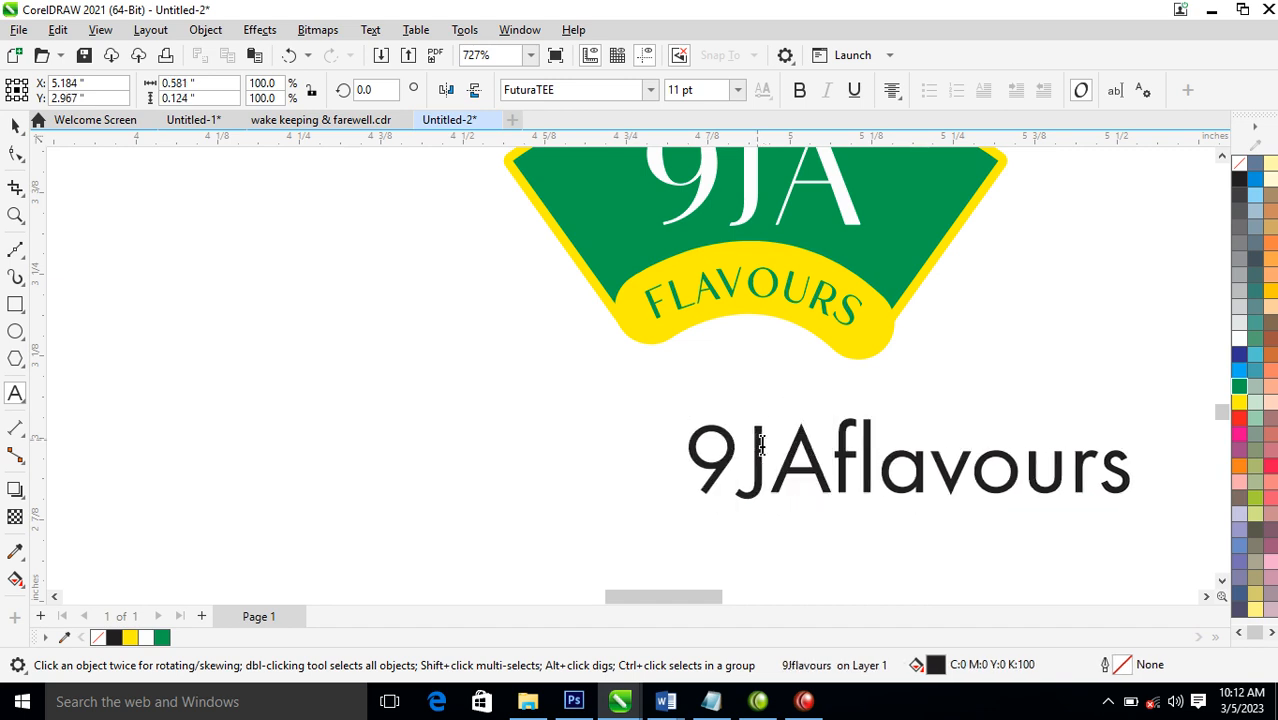
key("ctrl+space")
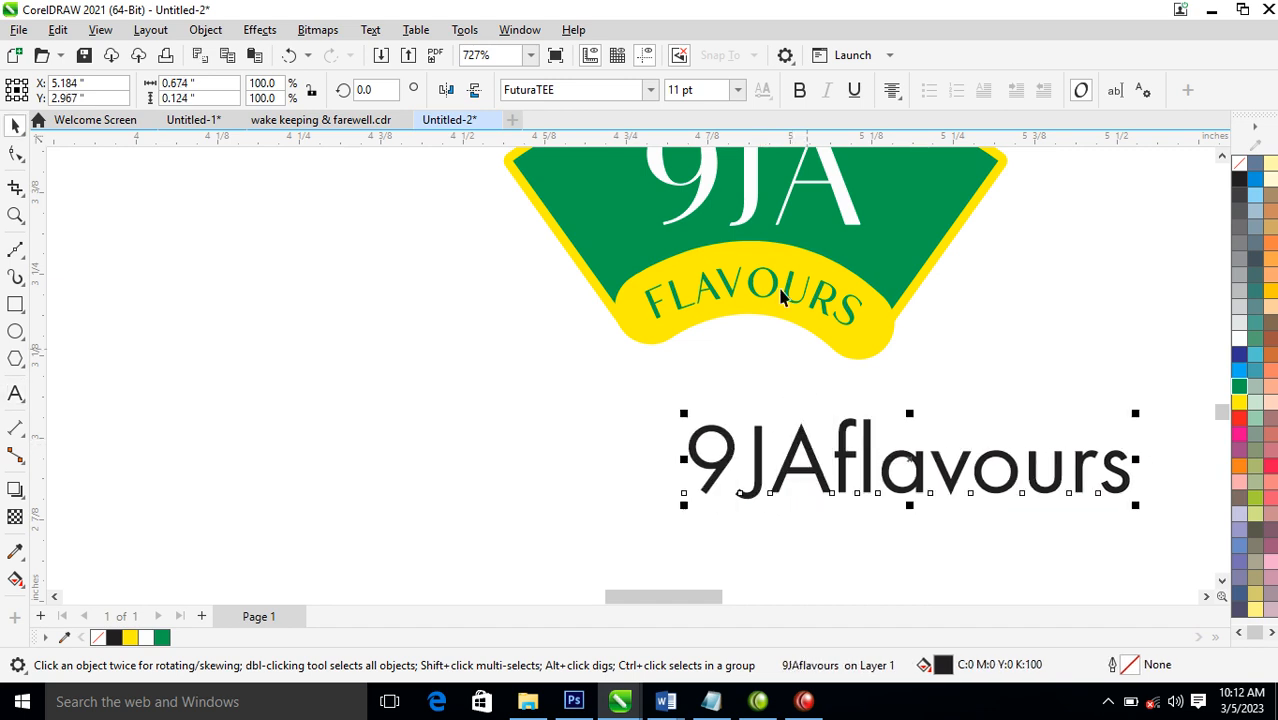
Set the 9JAflavours text to Hello Paris Sans Regular and place it centred just beneath the emblem
left_click(651, 90)
left_click(613, 146)
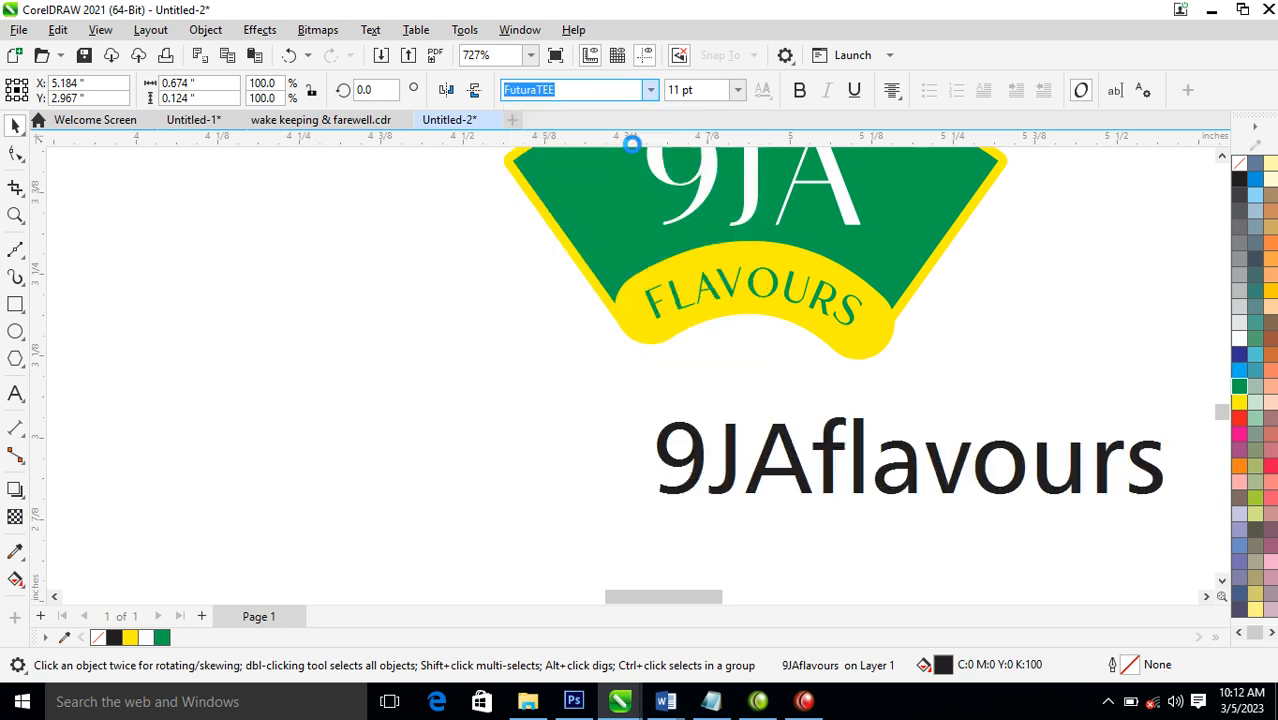
left_click_drag(921, 483, 748, 443)
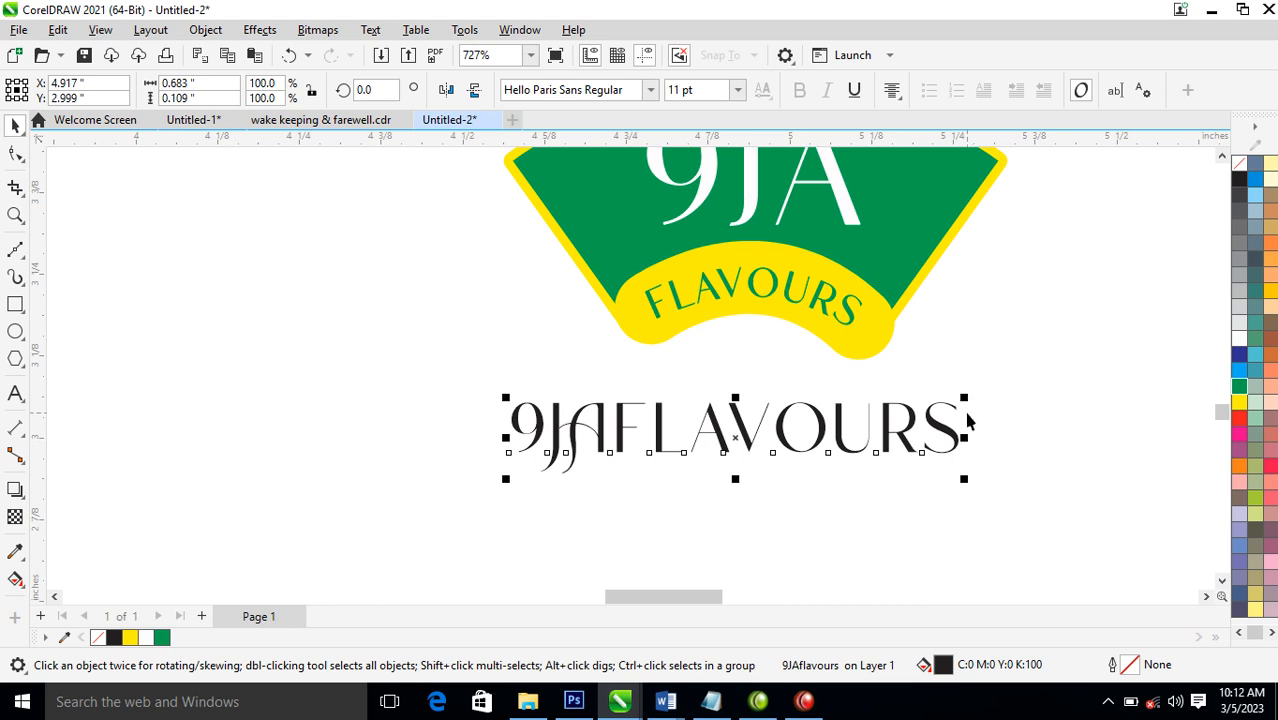
left_click(651, 90)
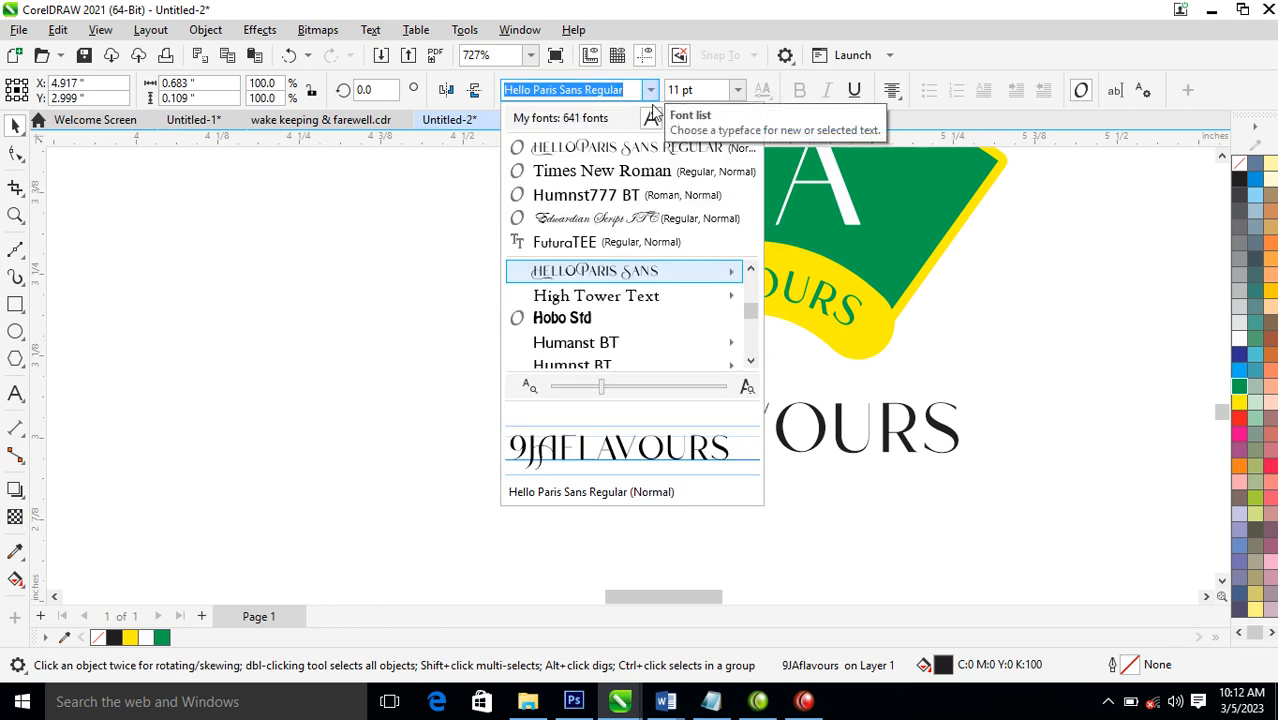
left_click(600, 276)
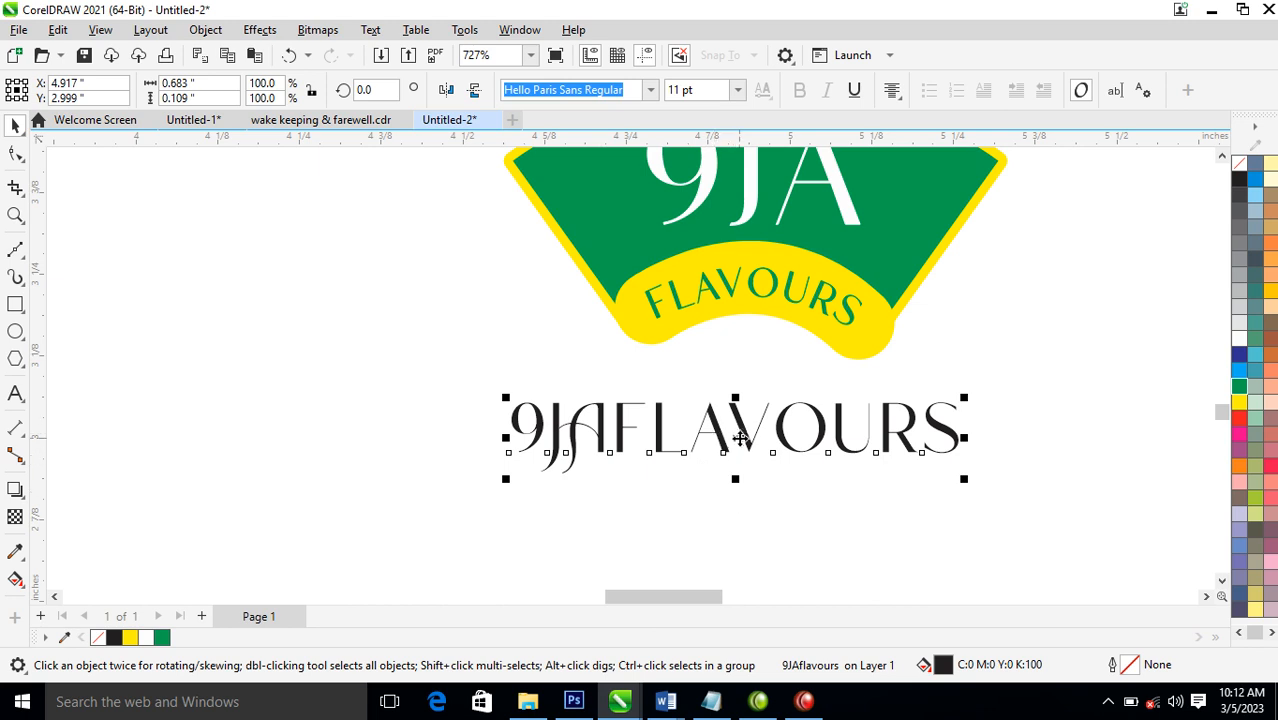
left_click_drag(744, 440, 770, 433)
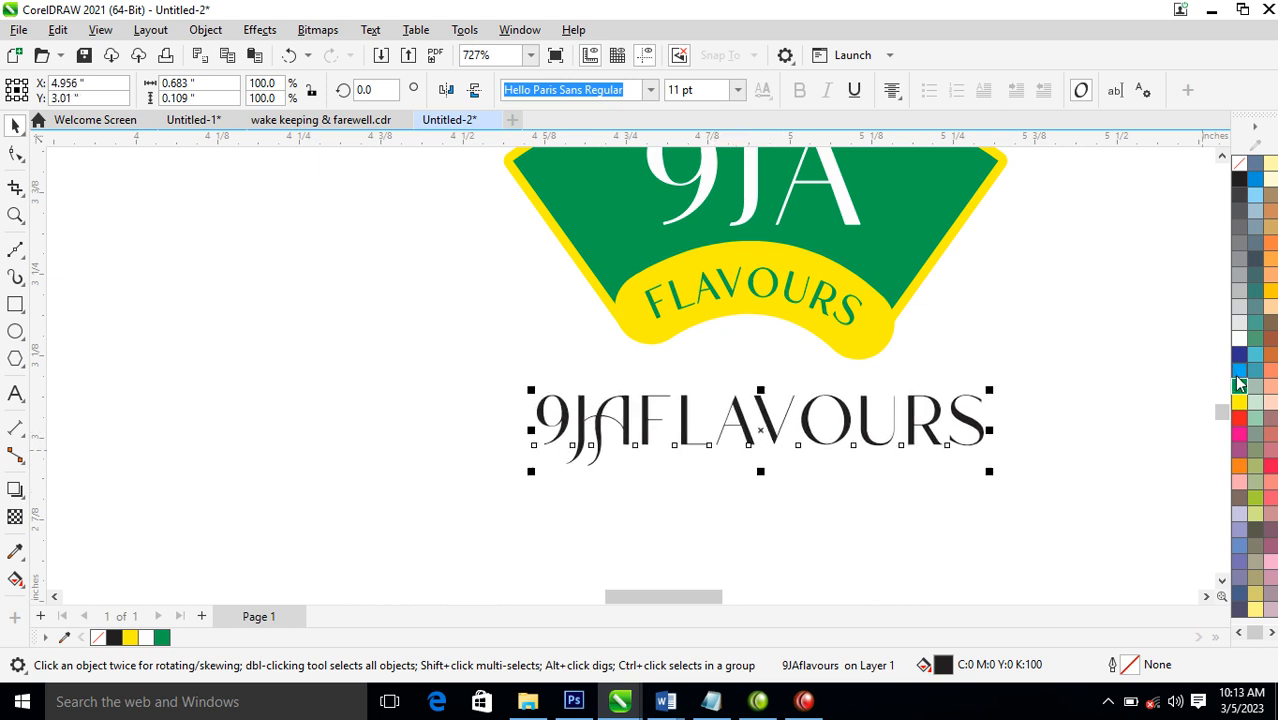
Give the 9JAflavours text beneath the emblem a green fill and a matching green outline
left_click(1240, 386)
right_click(1240, 386)
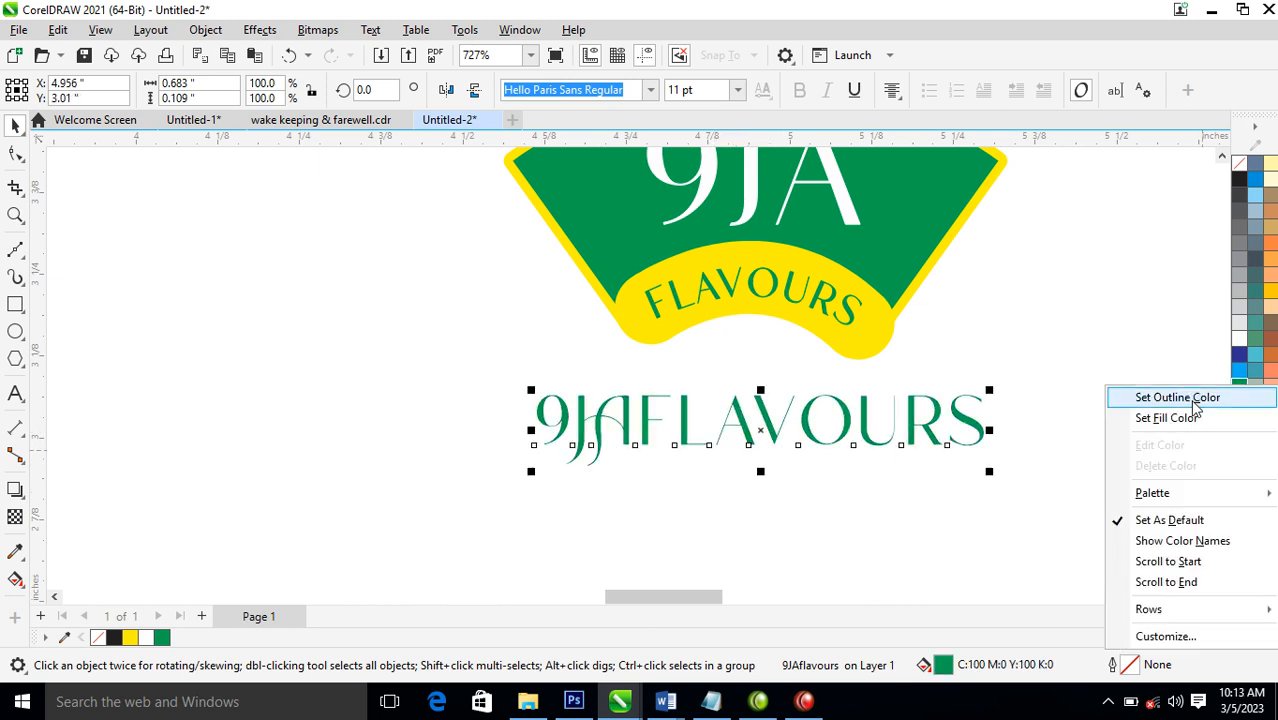
left_click(1190, 400)
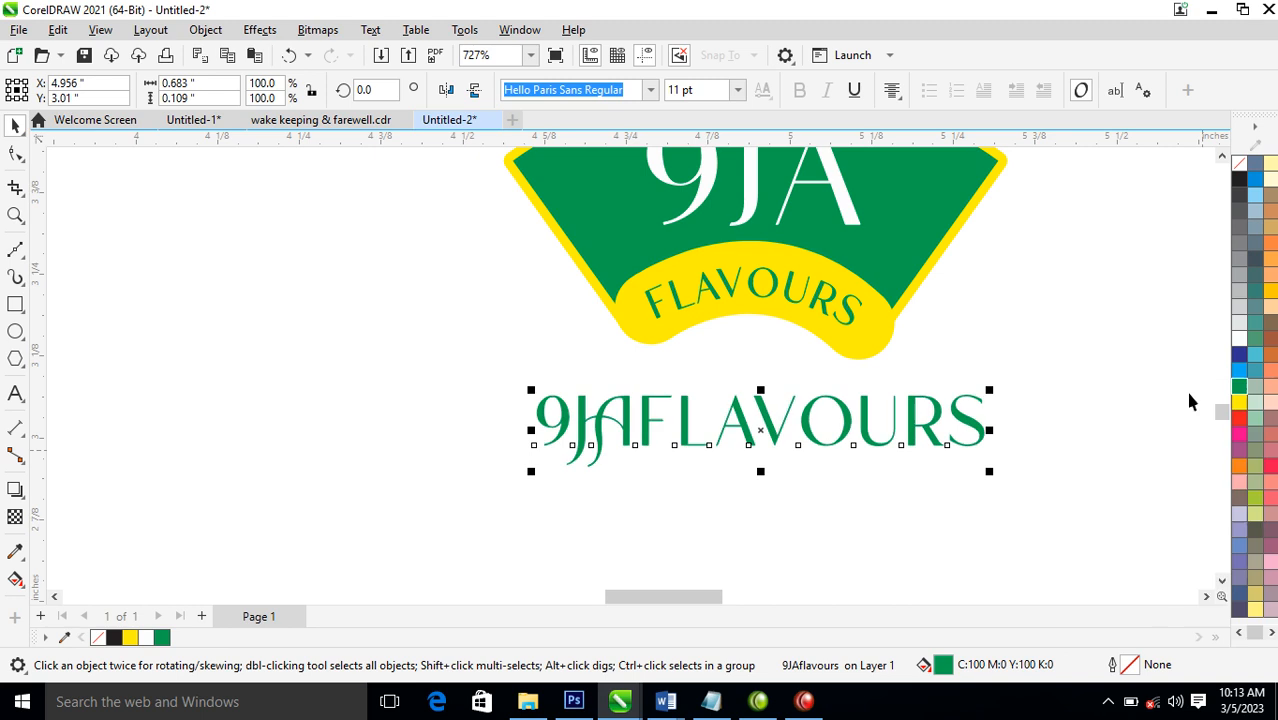
Change the font of the green 9JAflavours text to Trajan Pro
left_click(650, 91)
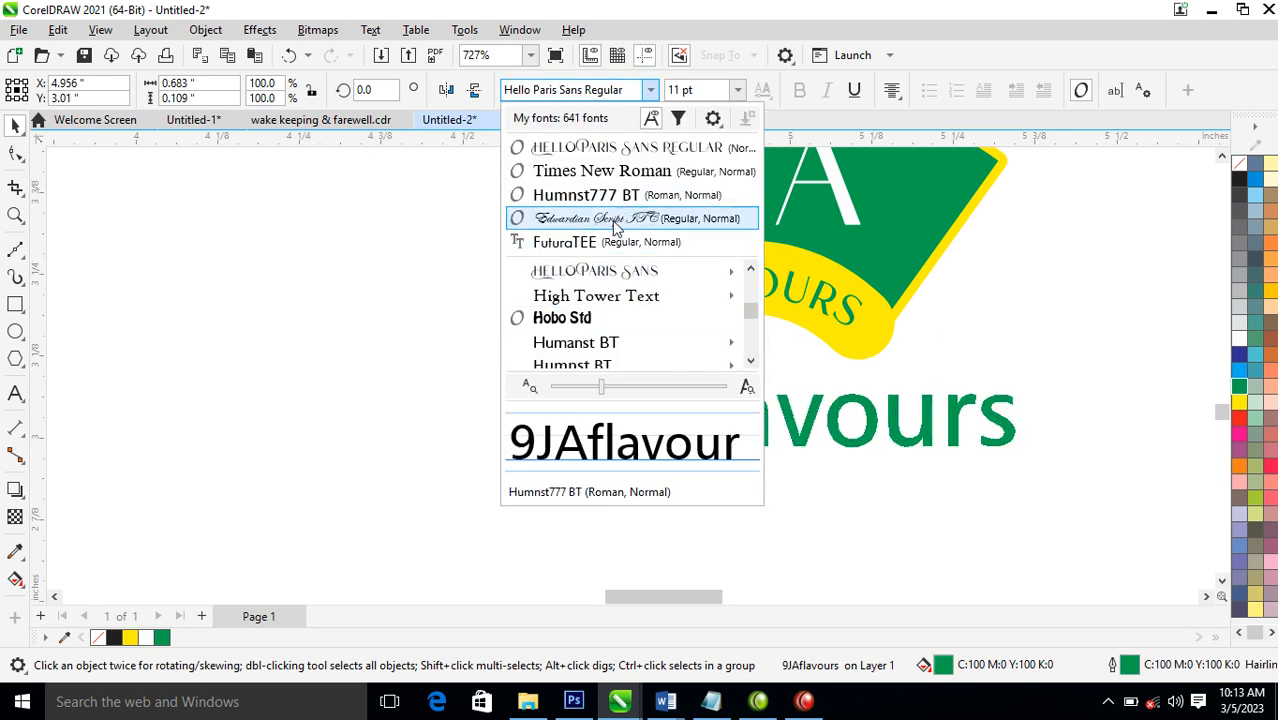
key("r")
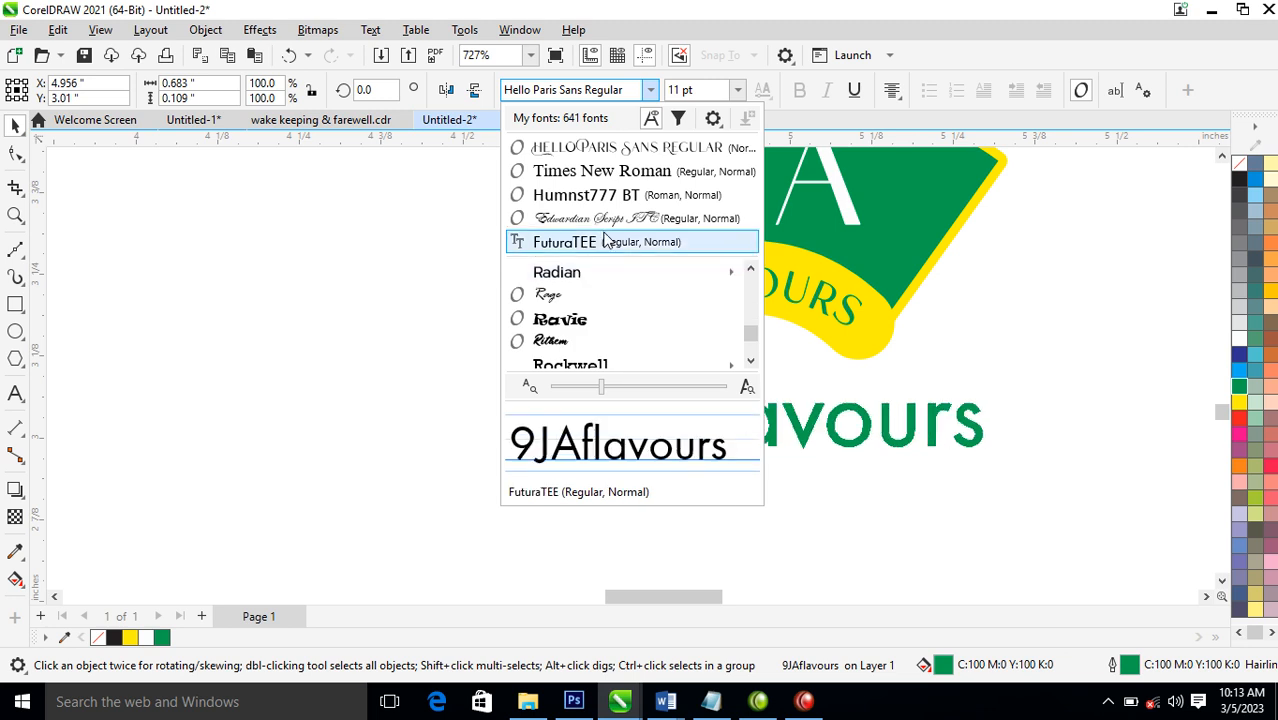
key("t")
key("Down")
key("Down")
key("Down")
key("Down")
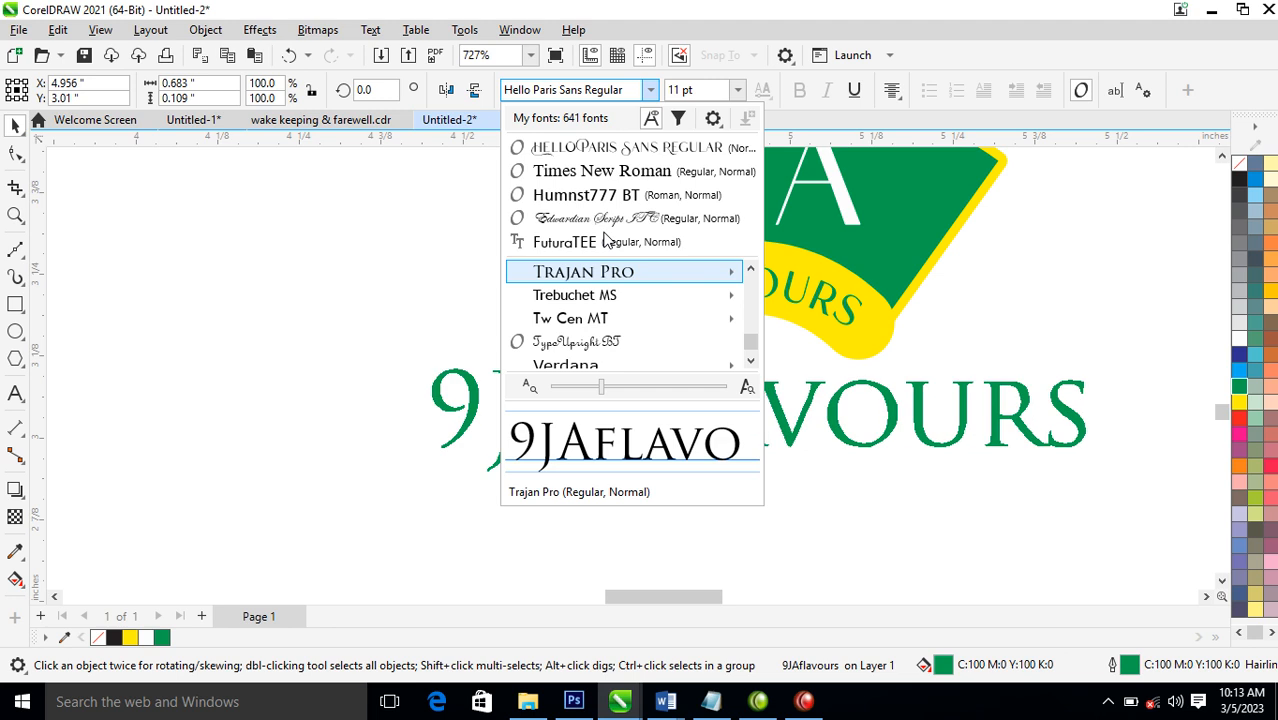
key("Return")
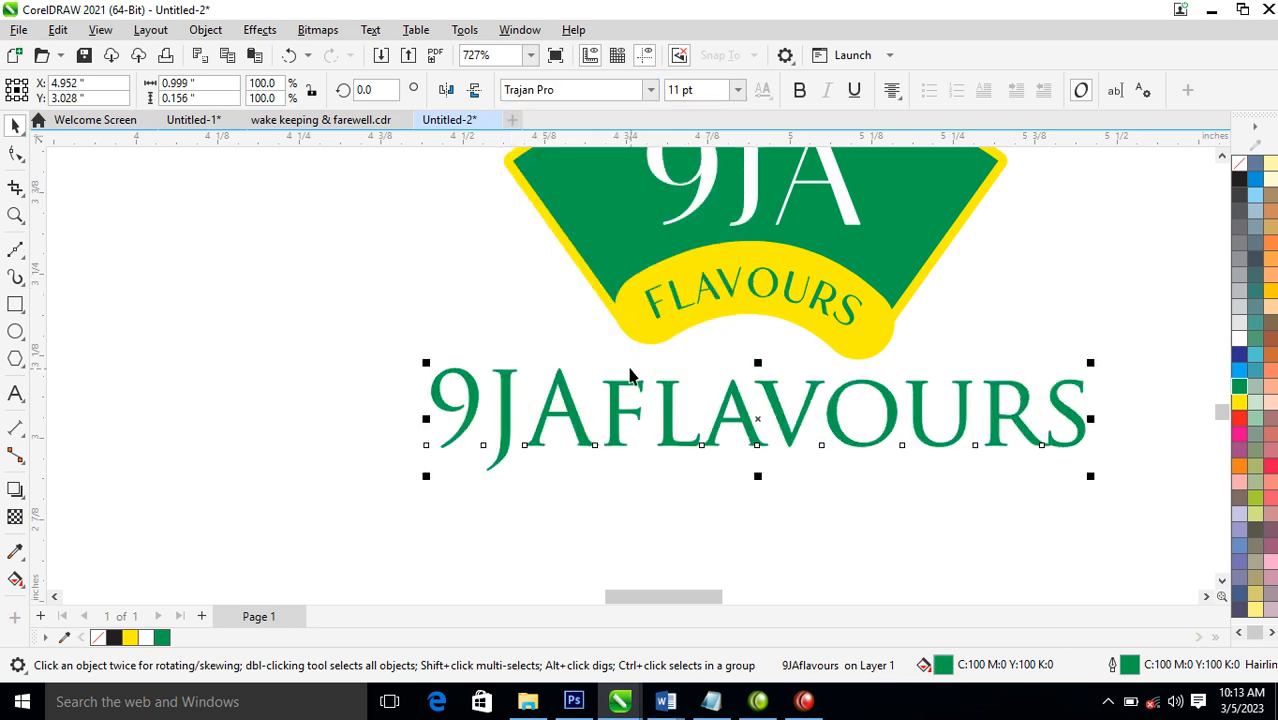
Set the white 9ja lettering to Edwardian Script ITC, enlarge it to about 29.7 pt and centre it on the green fan
scroll(620, 356, "down", 7)
left_click_drag(592, 180, 870, 372)
key("space")
left_click(625, 357)
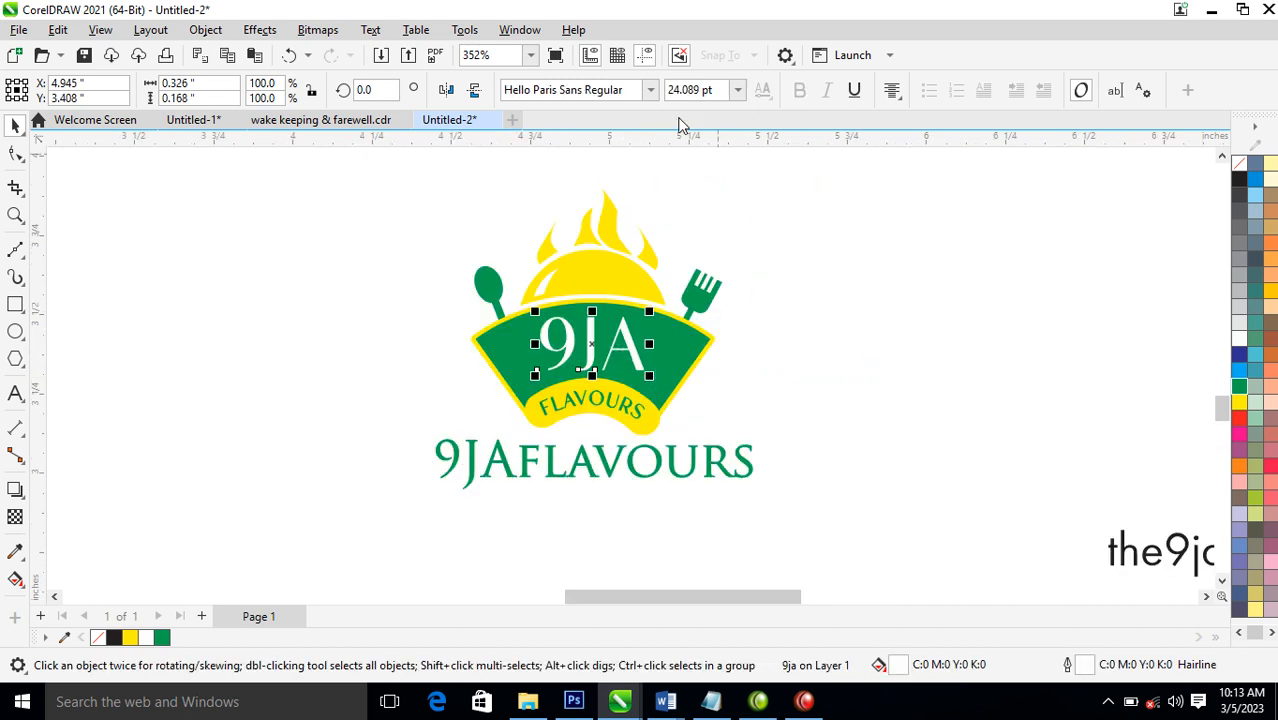
left_click(650, 90)
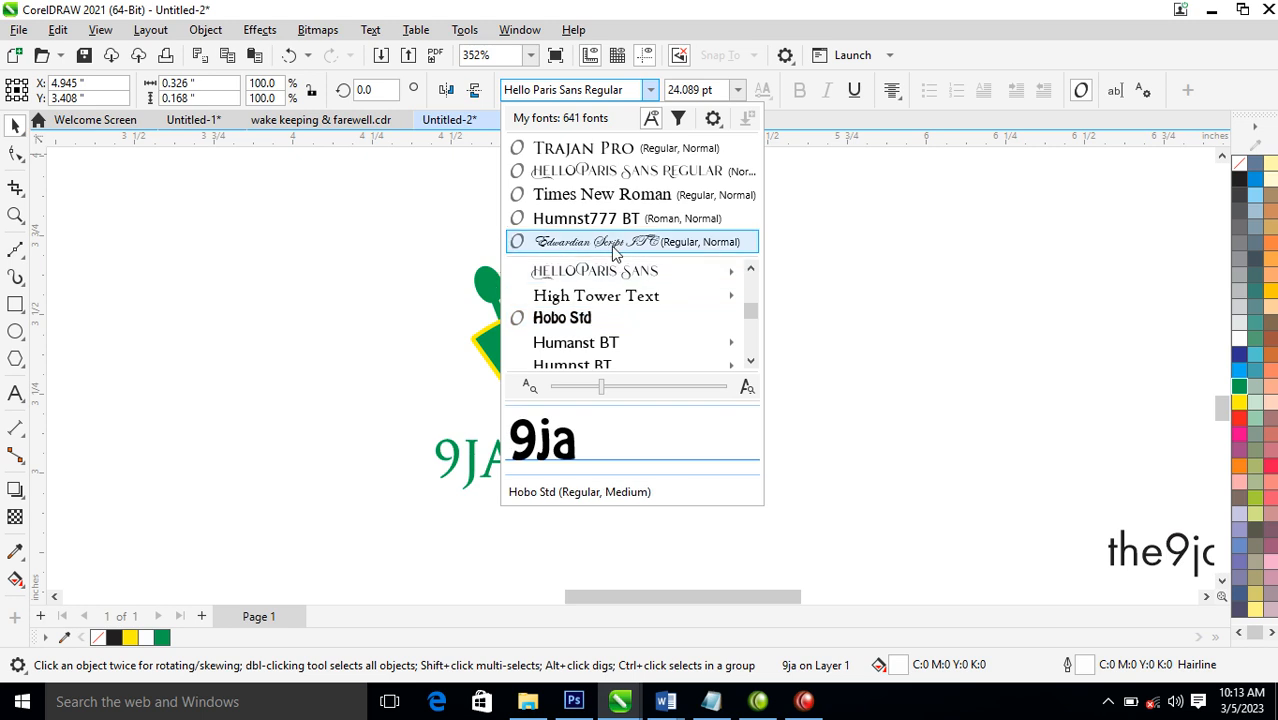
left_click(614, 244)
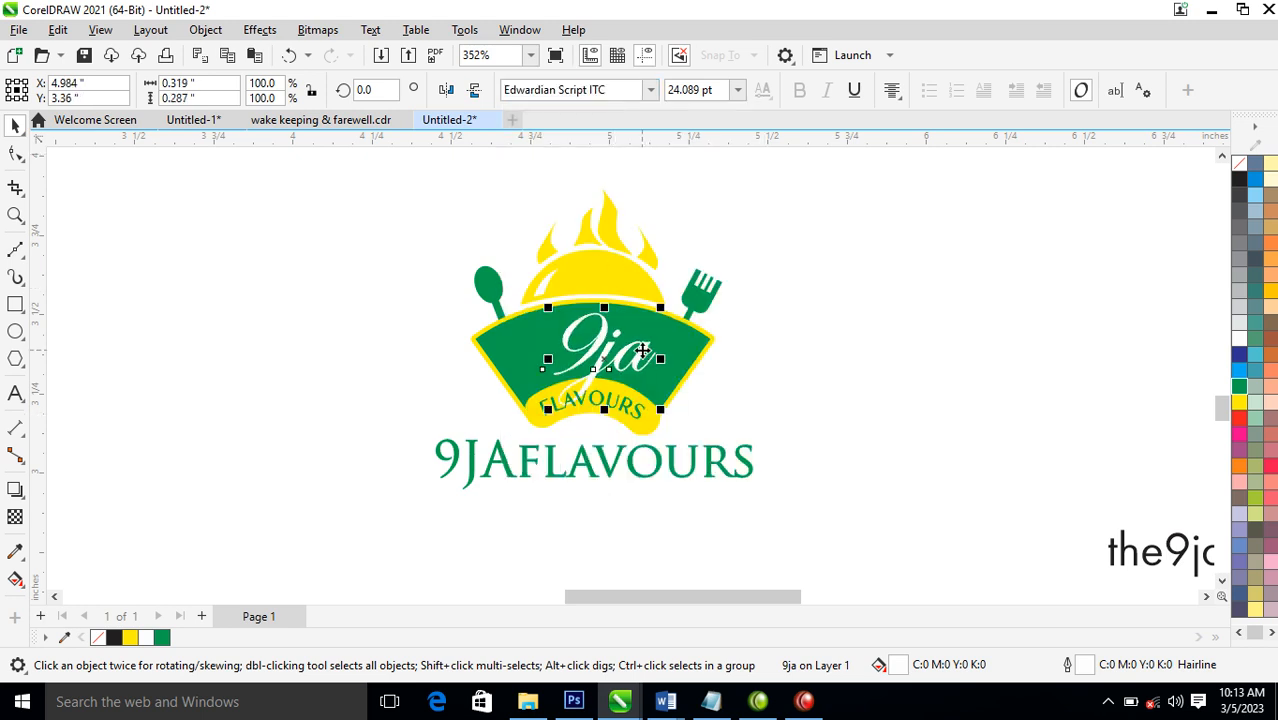
left_click_drag(660, 307, 688, 313)
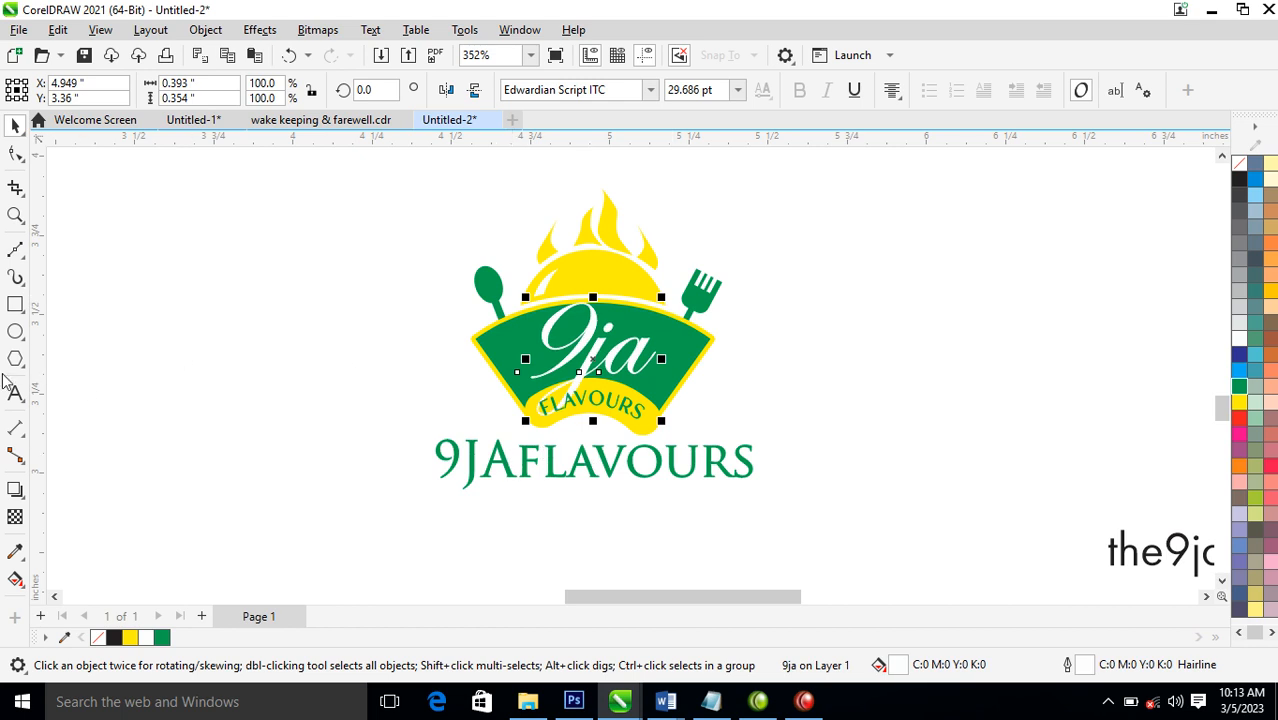
left_click(15, 304)
left_click_drag(489, 386, 678, 443)
key("space")
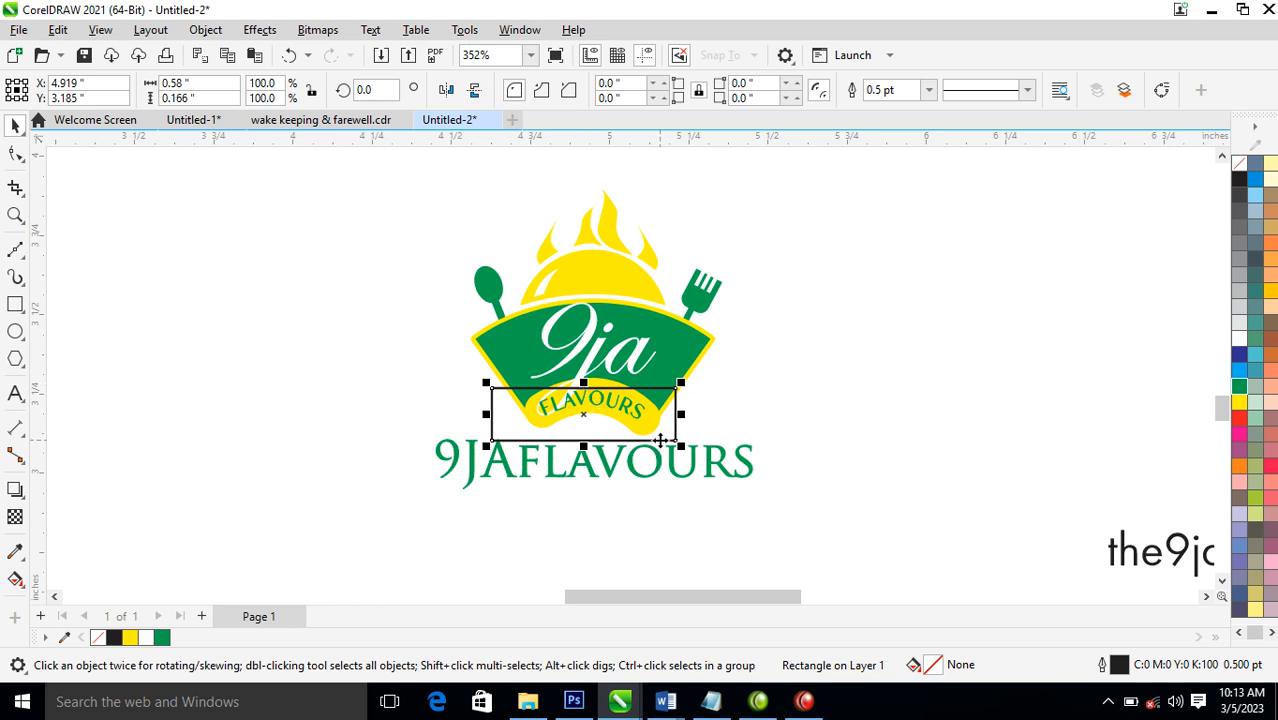
key("Delete")
Place the white 9ja script lettering behind the yellow flavours band so its tail does not cross the band
left_click(636, 357)
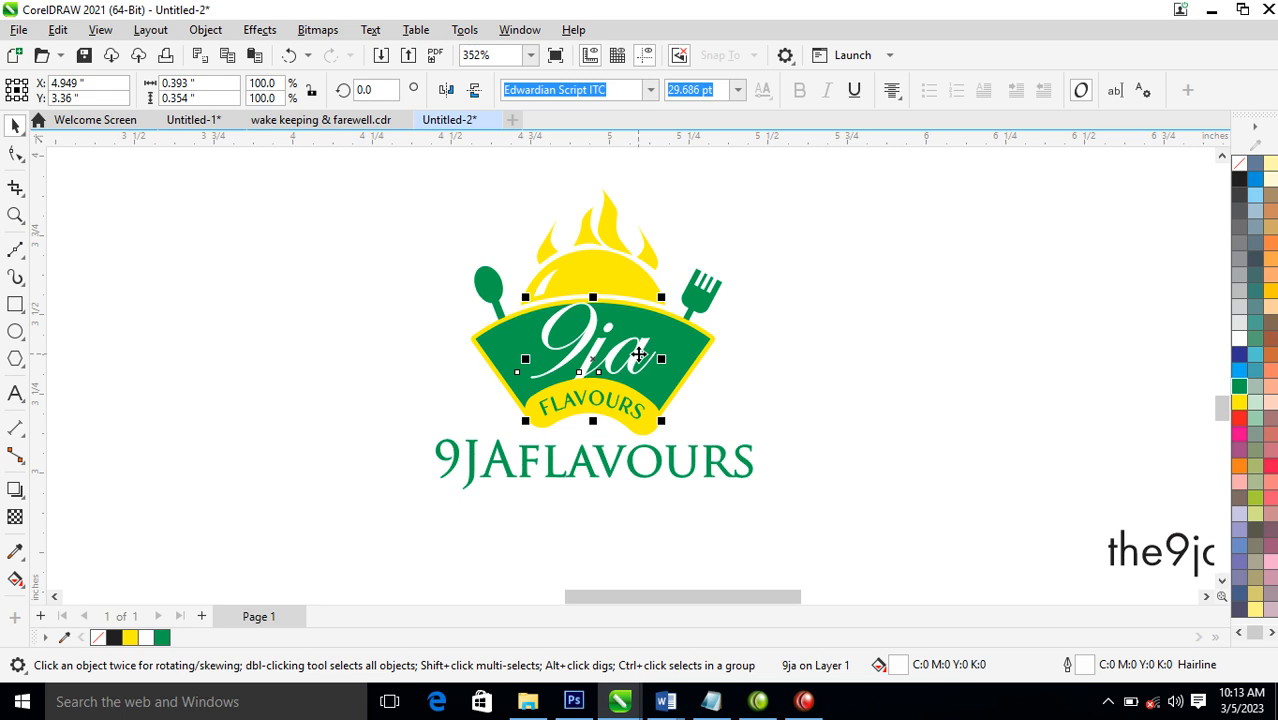
scroll(638, 354, "down", 3)
key("z")
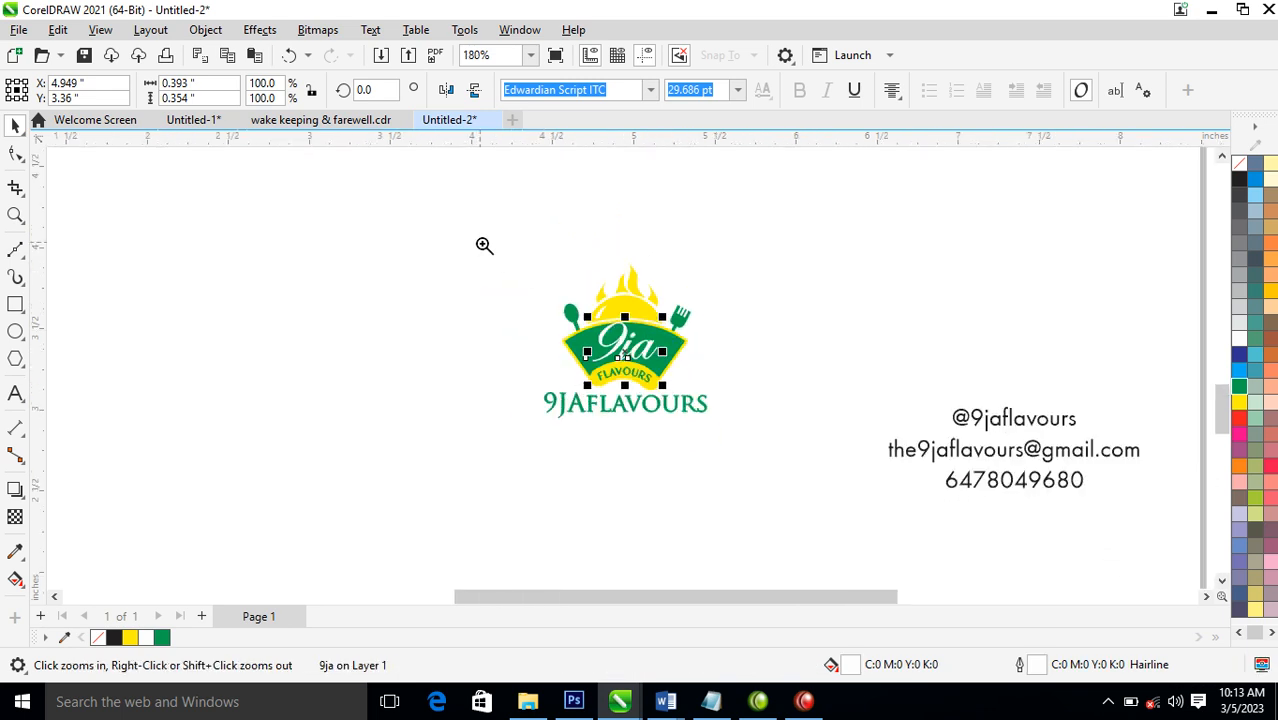
scroll(1030, 522, "up", 2)
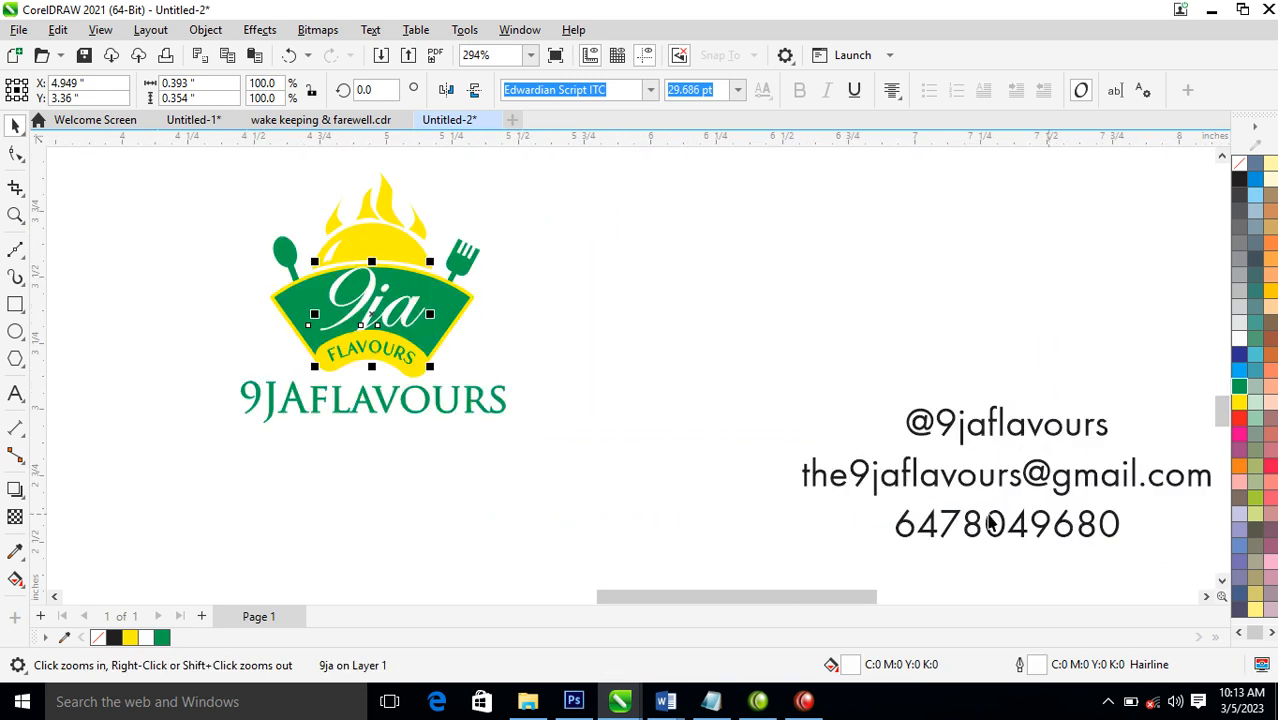
Move the green 9JAflavours text slightly down to widen the gap below the emblem
left_click(480, 412)
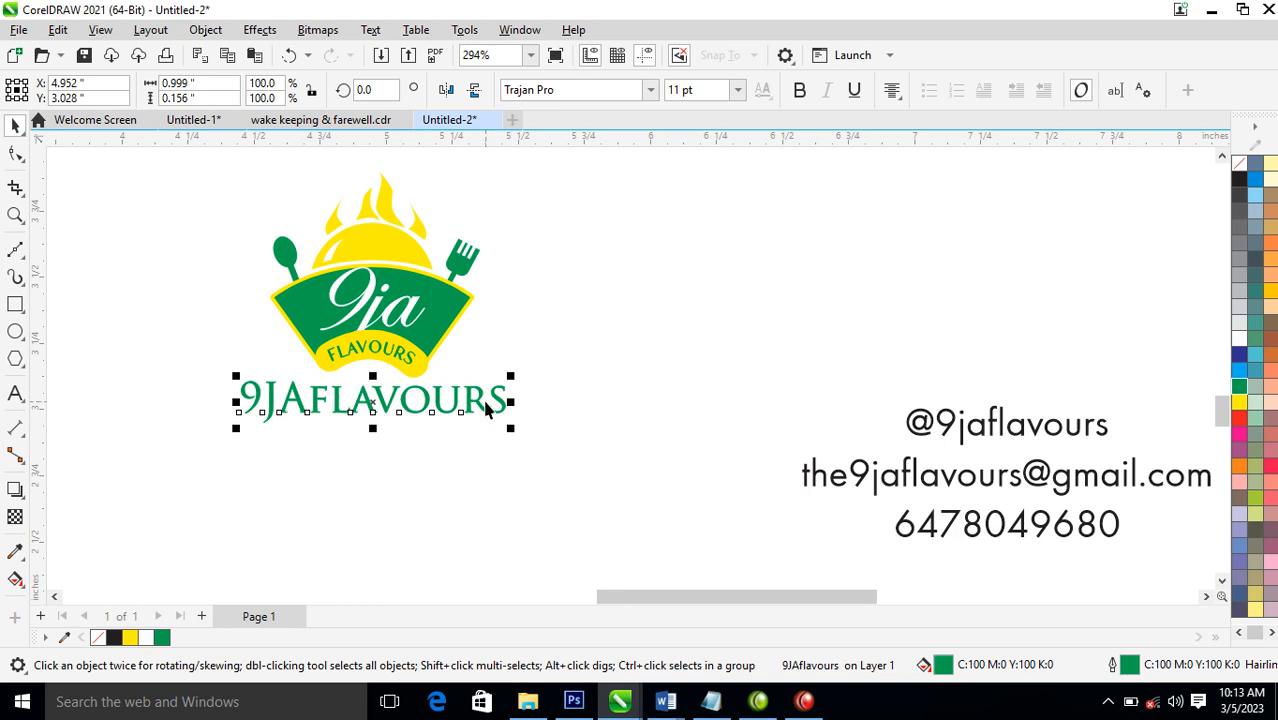
left_click_drag(477, 398, 478, 411)
scroll(503, 420, "down", 4)
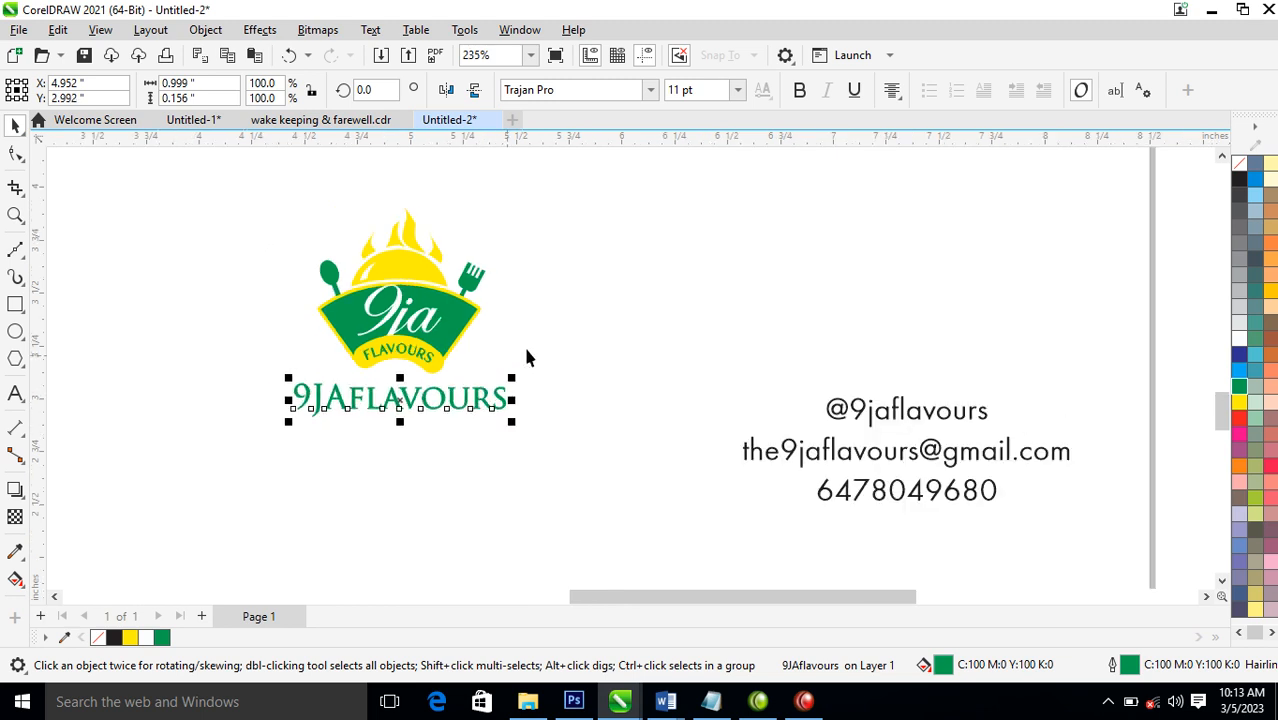
Draw a rectangle around the 9jaflavours logo and set its size to 3.5 by 2 inches
left_click(16, 302)
left_click_drag(286, 182, 613, 391)
left_click(214, 89)
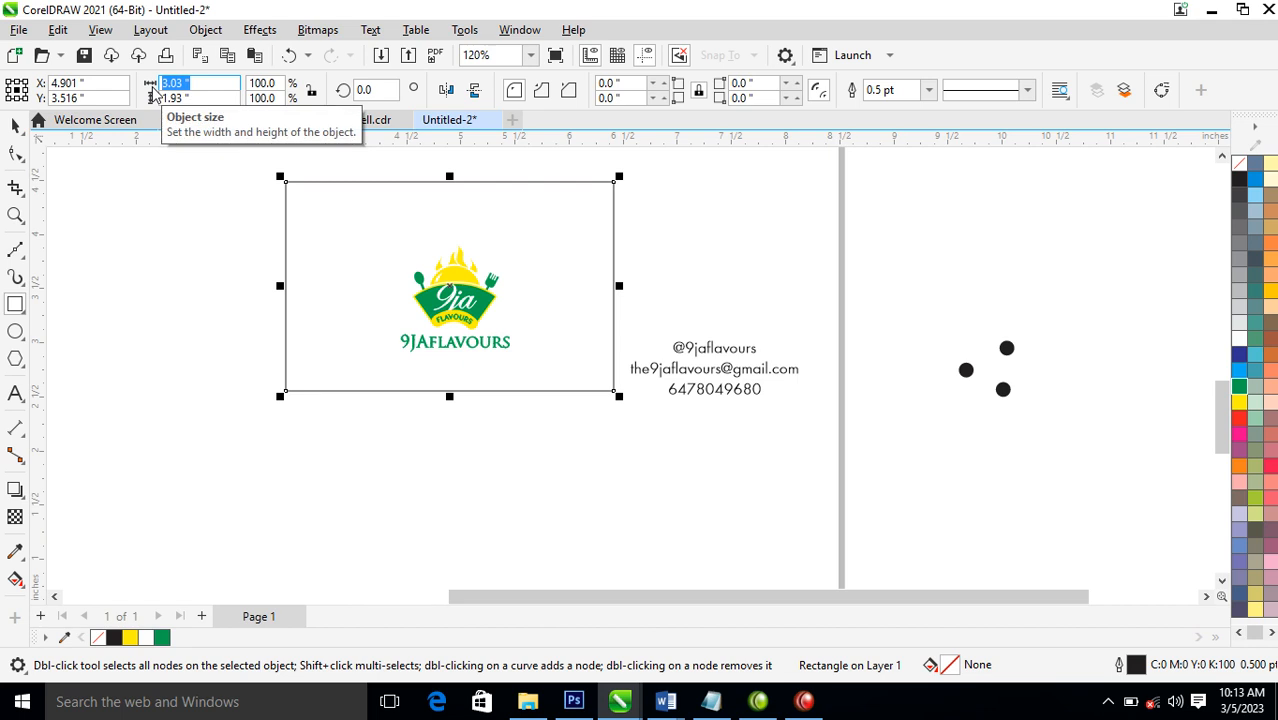
type("3.5")
key("Tab")
type("2")
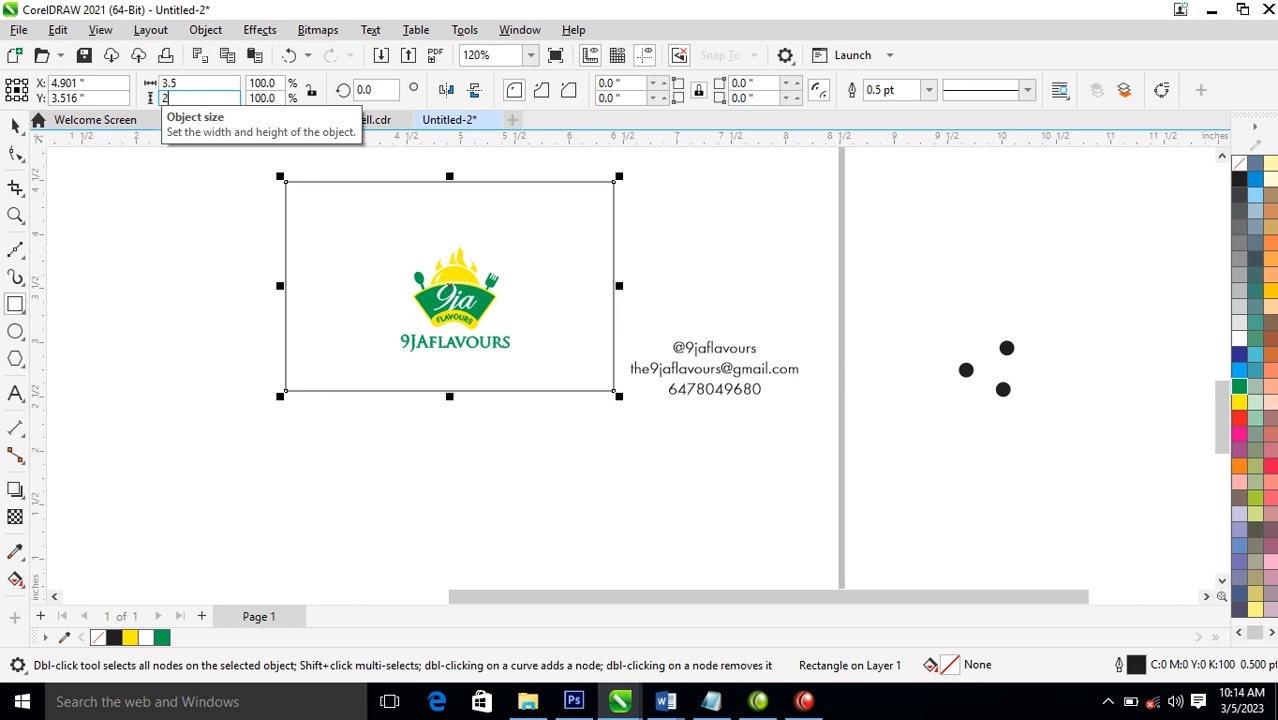
key("Return")
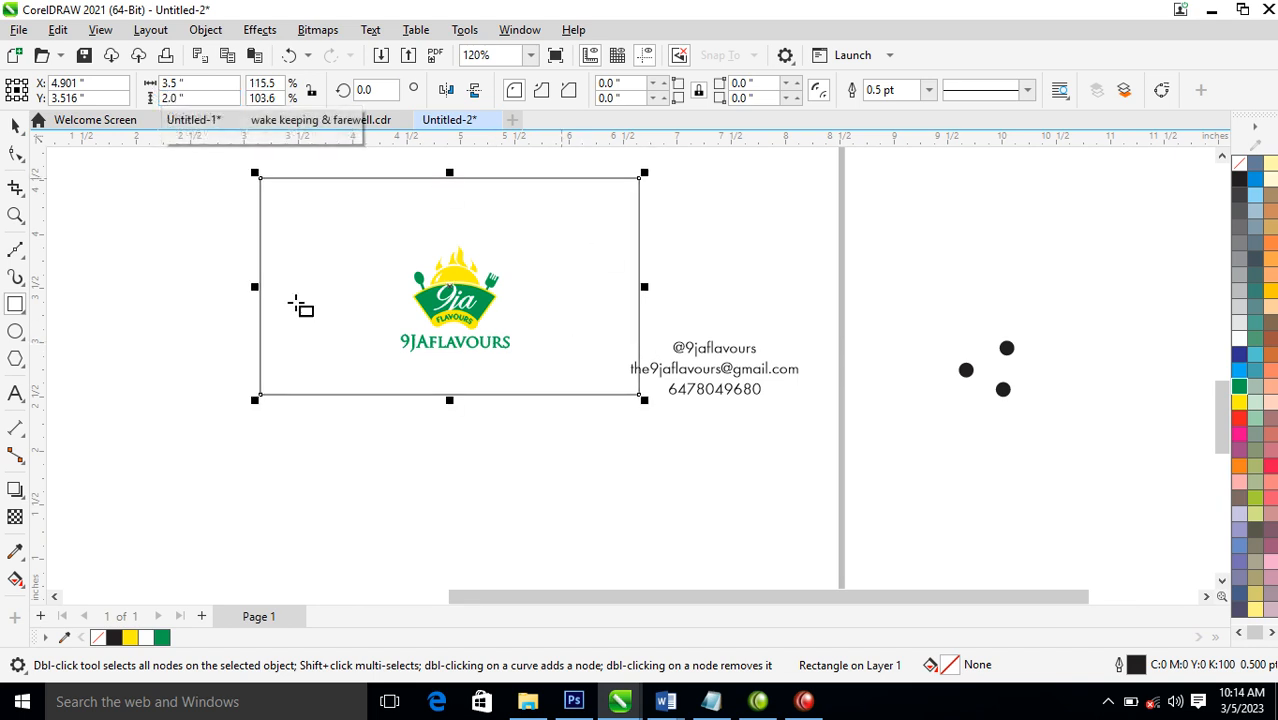
Group all parts of the logo with its wordmark and centre it horizontally in the card rectangle
key("space")
left_click_drag(592, 397, 588, 394)
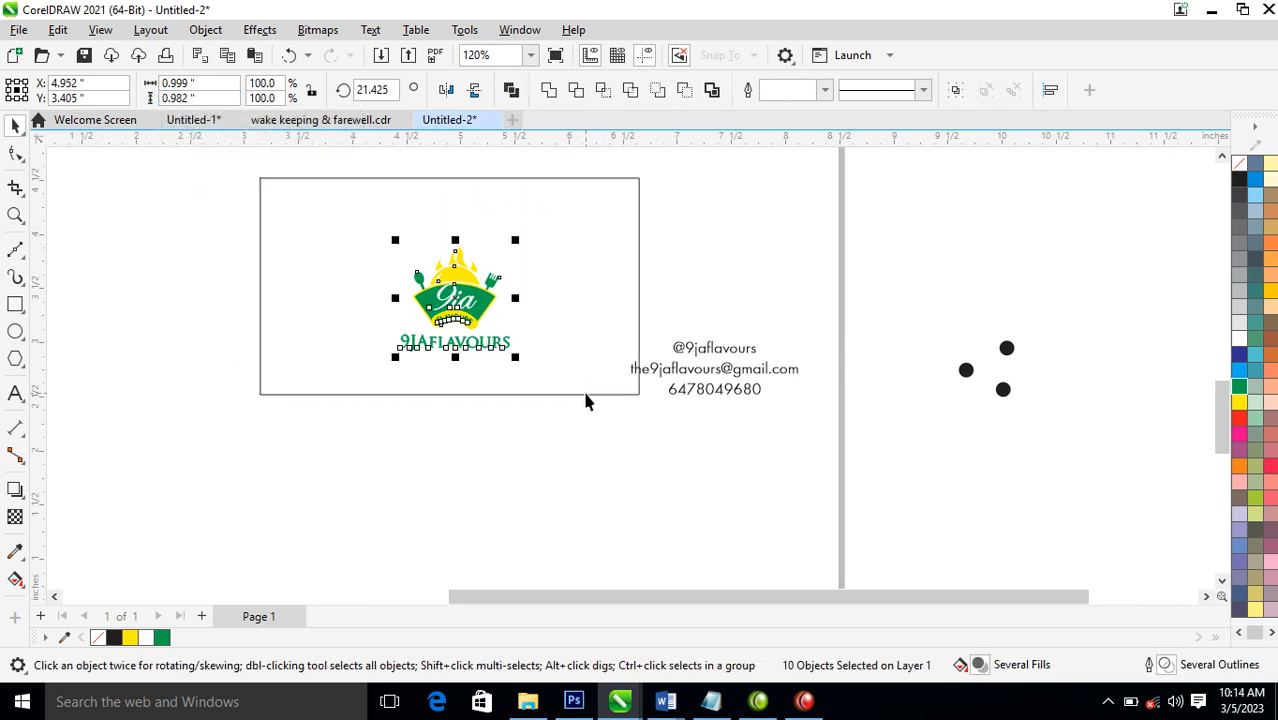
key("ctrl+g")
left_click(606, 260, "shift")
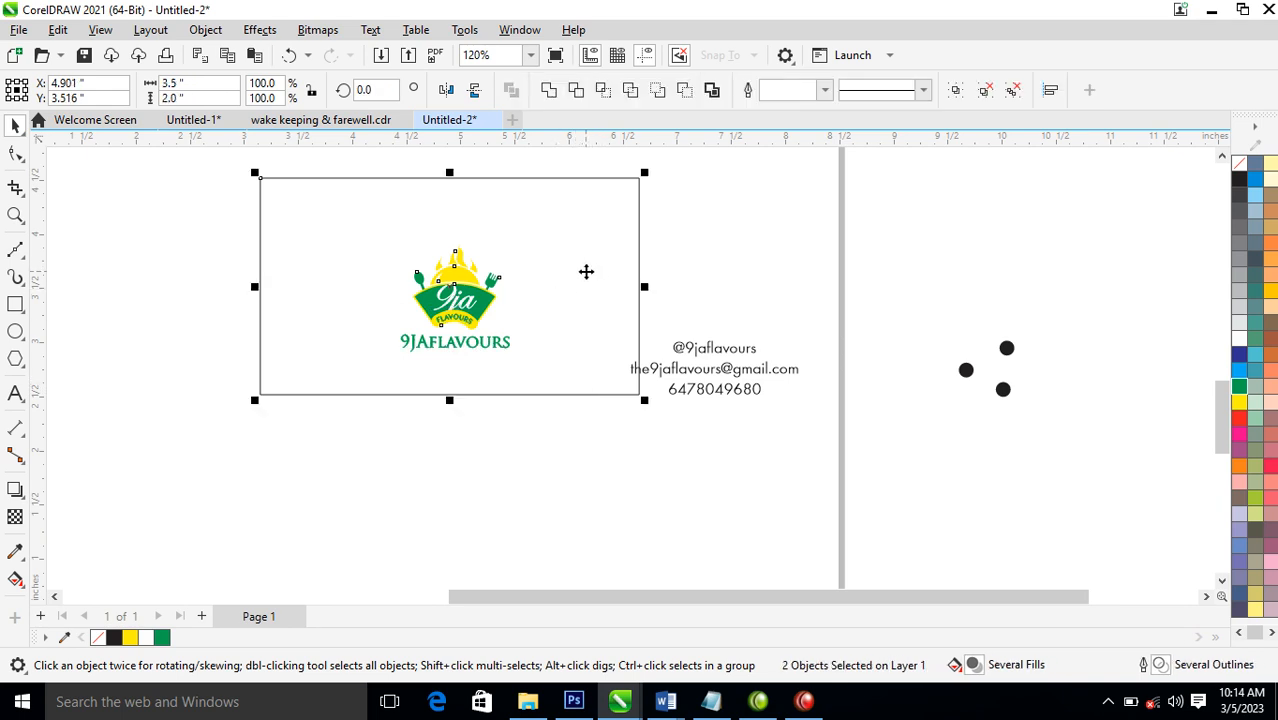
key("c")
Move the contact text clear of the card and place a green-filled copy of the card rectangle directly below the original
left_click_drag(905, 313, 611, 414)
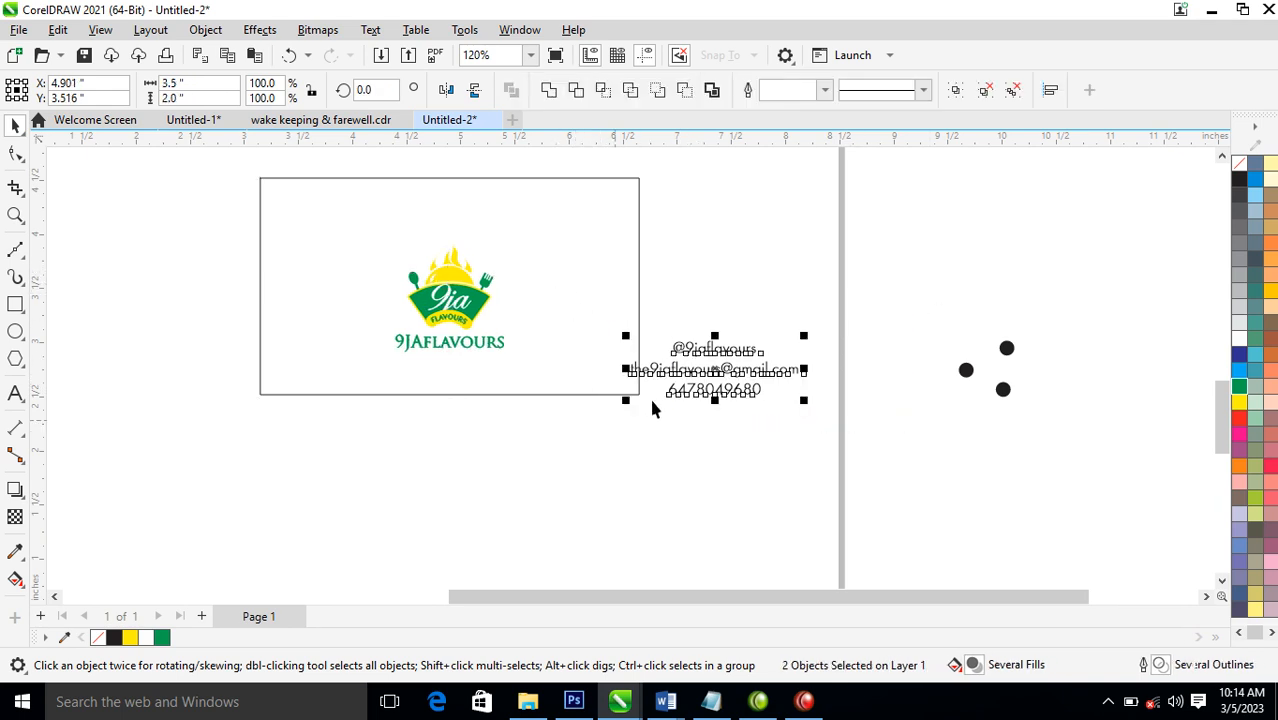
left_click_drag(739, 380, 1198, 245)
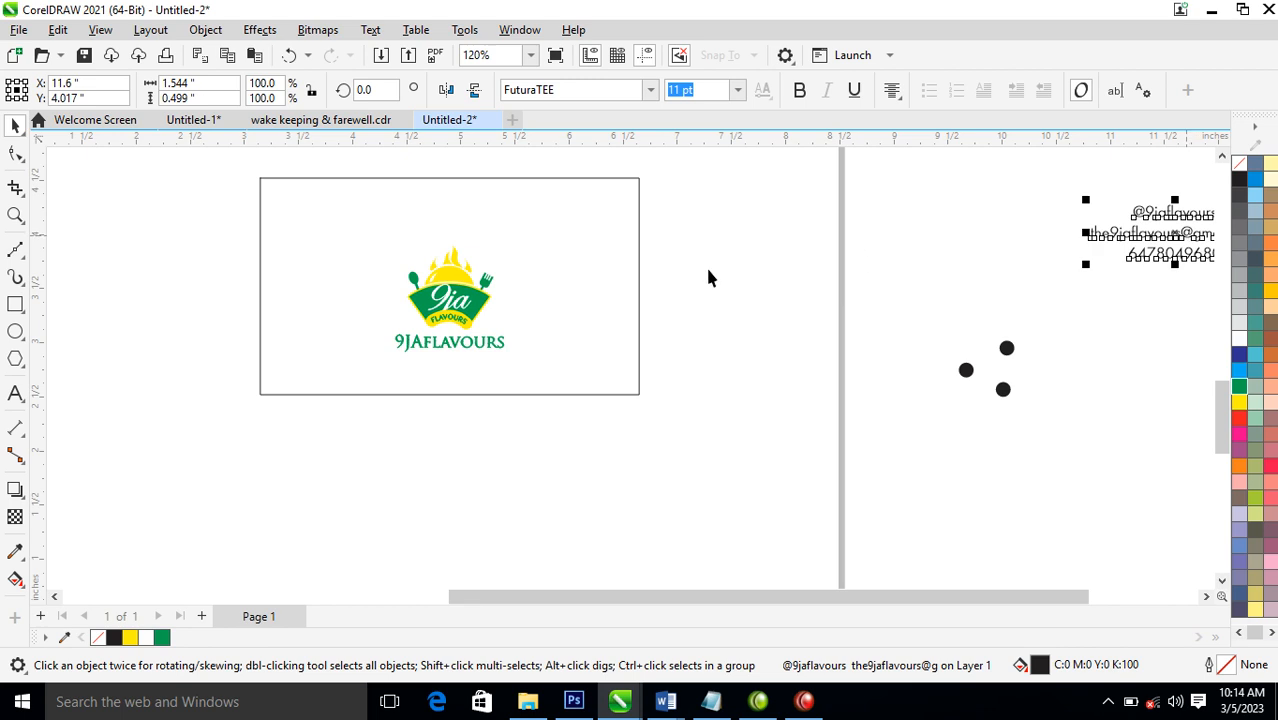
left_click(633, 242)
left_click_drag(633, 242, 612, 476)
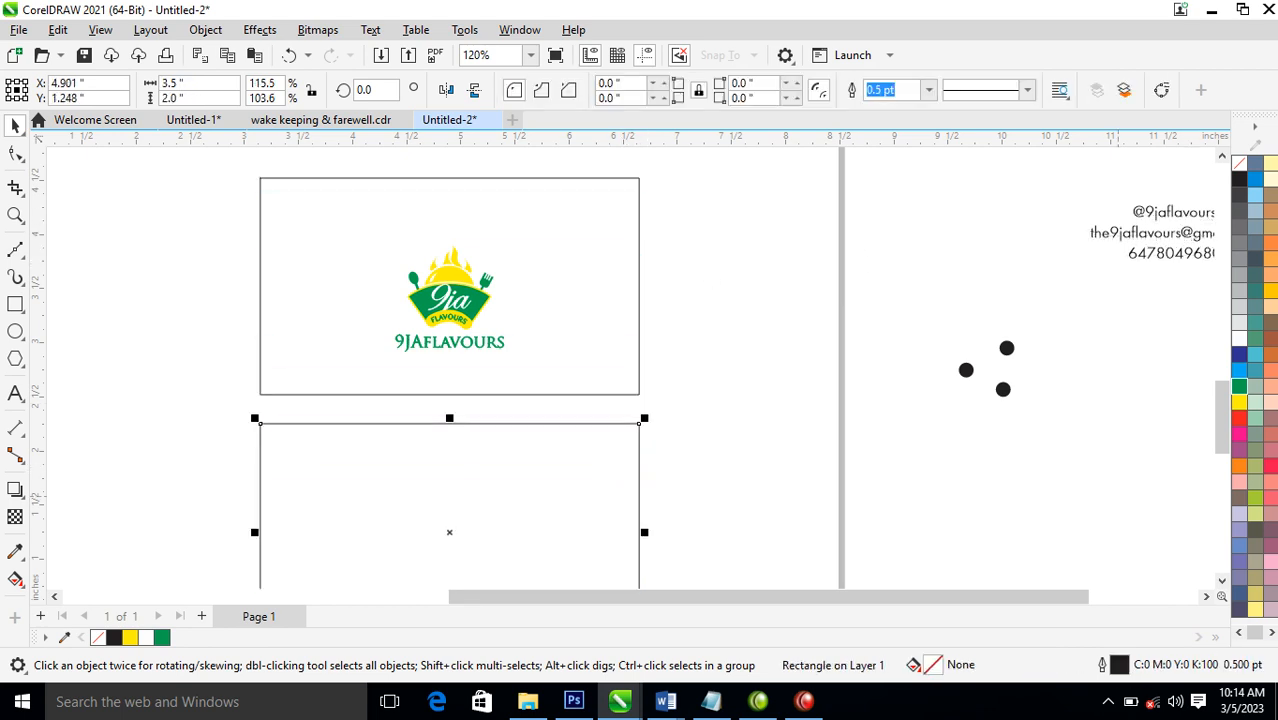
left_click(1240, 388)
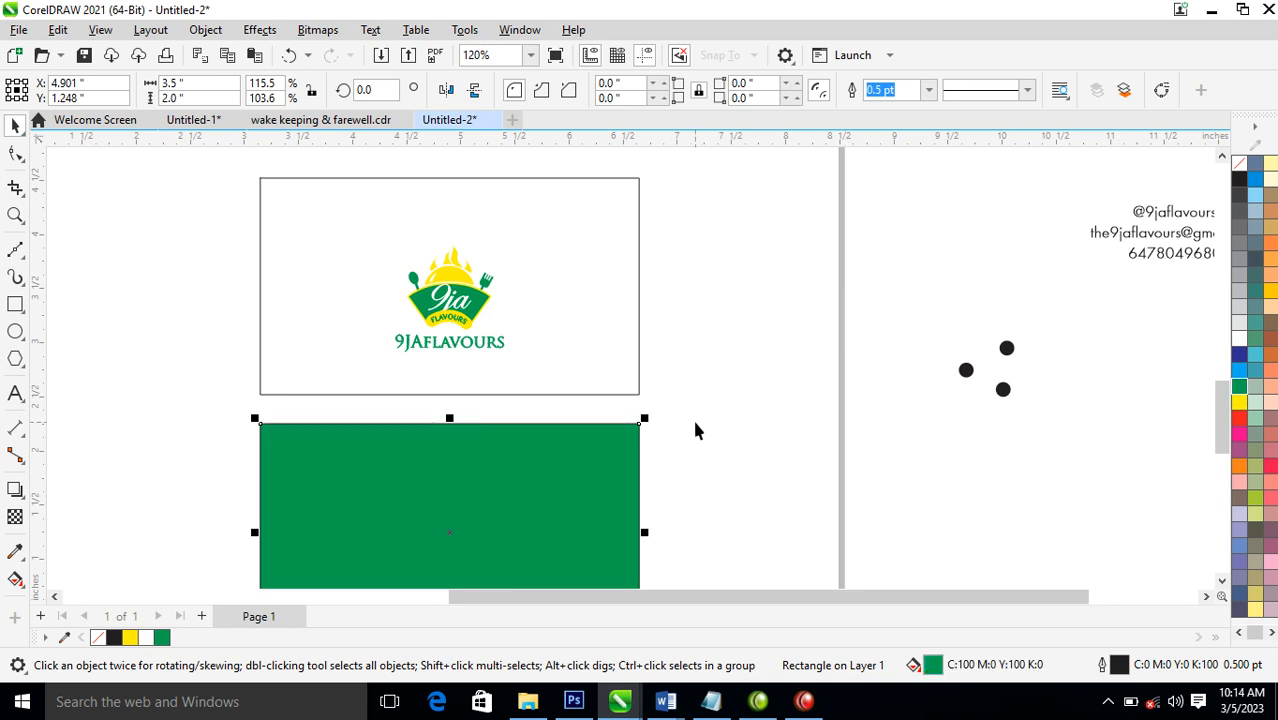
Place the three-line contact text in the lower part of the green card and fill it white
scroll(660, 380, "down", 2)
key("z")
left_click_drag(340, 217, 1053, 539)
key("space")
left_click(1050, 256)
left_click_drag(1050, 256, 424, 536)
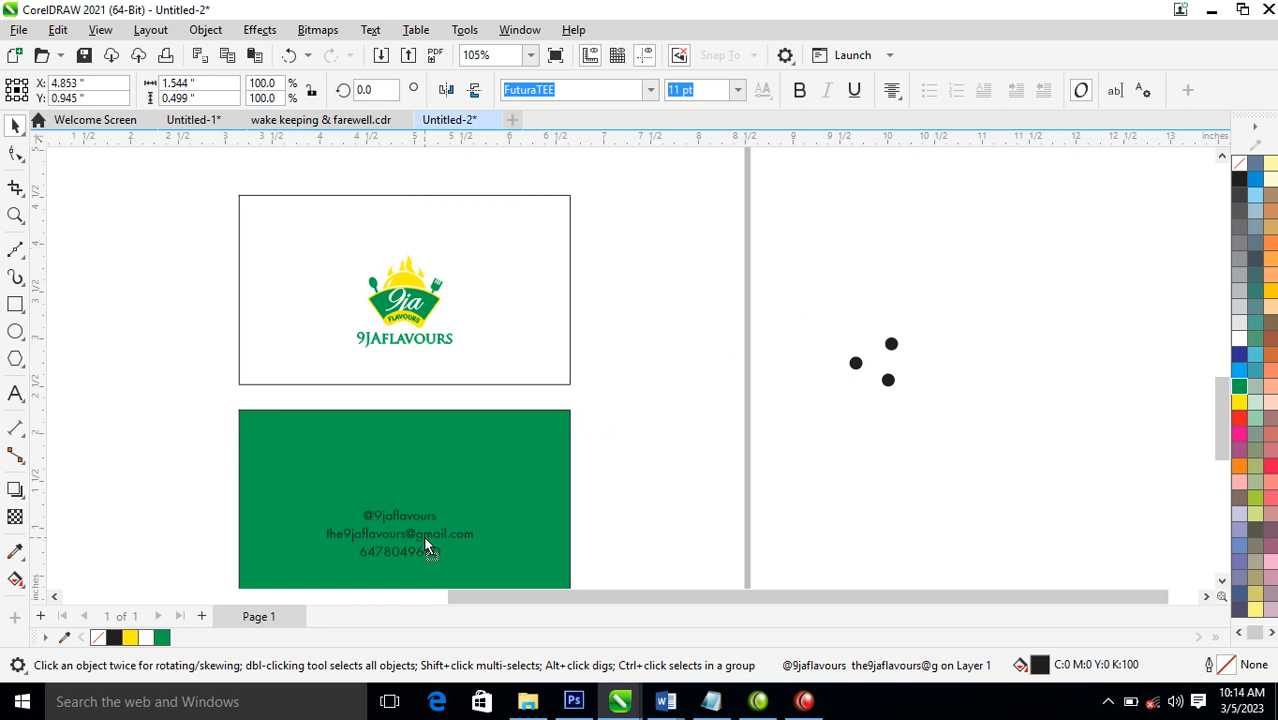
left_click(1241, 342)
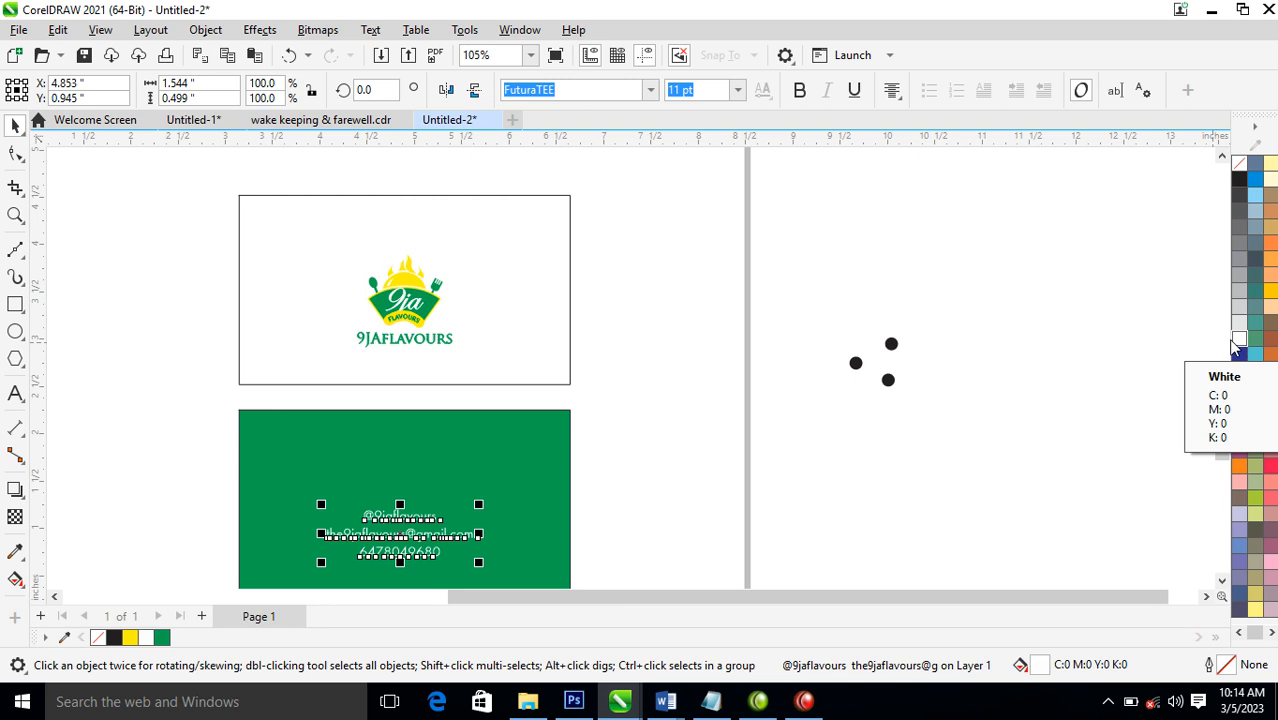
Copy the emblem without its wordmark above the contact text on the green card, group it and centre it horizontally on the card
left_click_drag(108, 211, 486, 337)
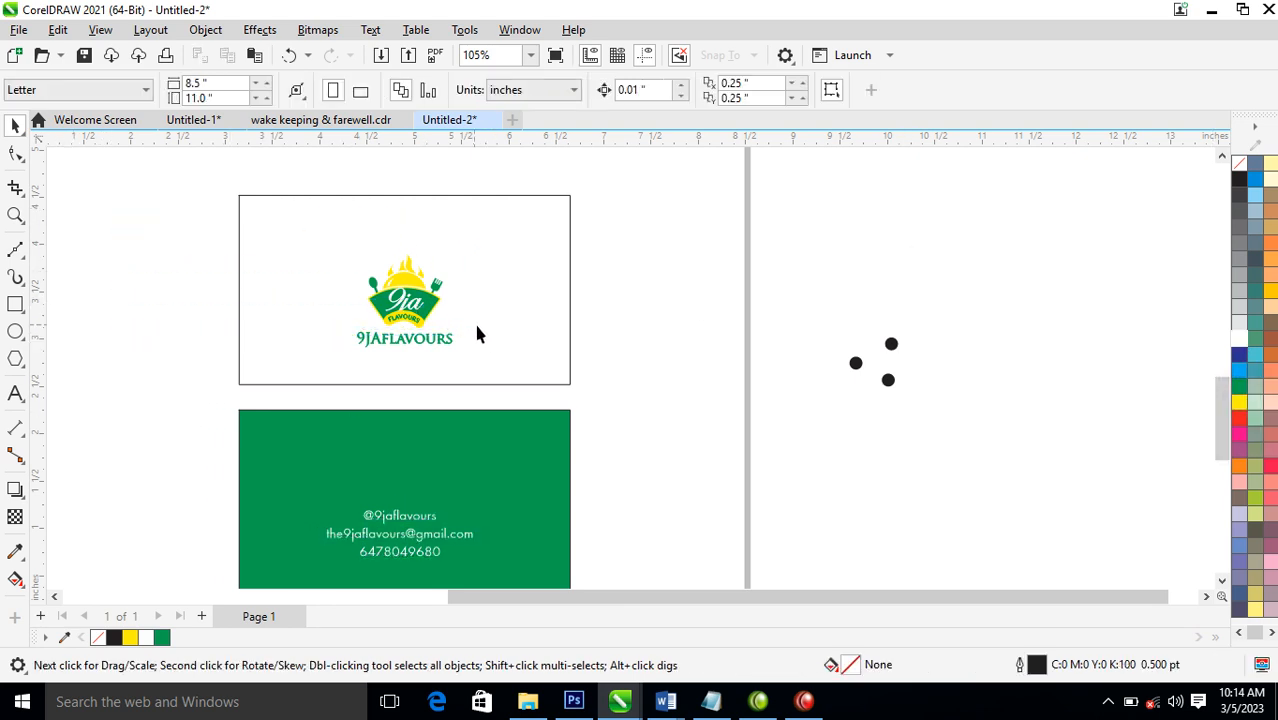
left_click(439, 299)
left_click(731, 90)
left_click_drag(160, 235, 536, 342)
left_click_drag(428, 313, 401, 469)
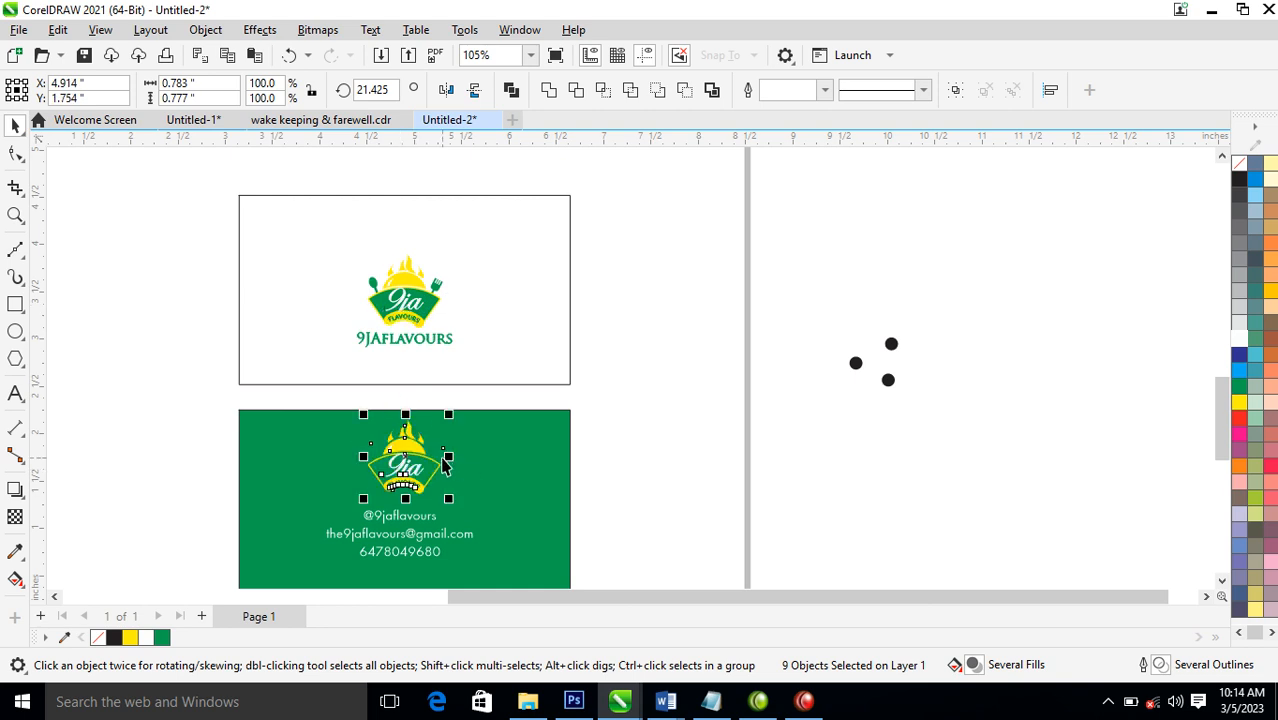
key("ctrl+g")
left_click_drag(449, 416, 460, 461)
left_click(541, 444, "shift")
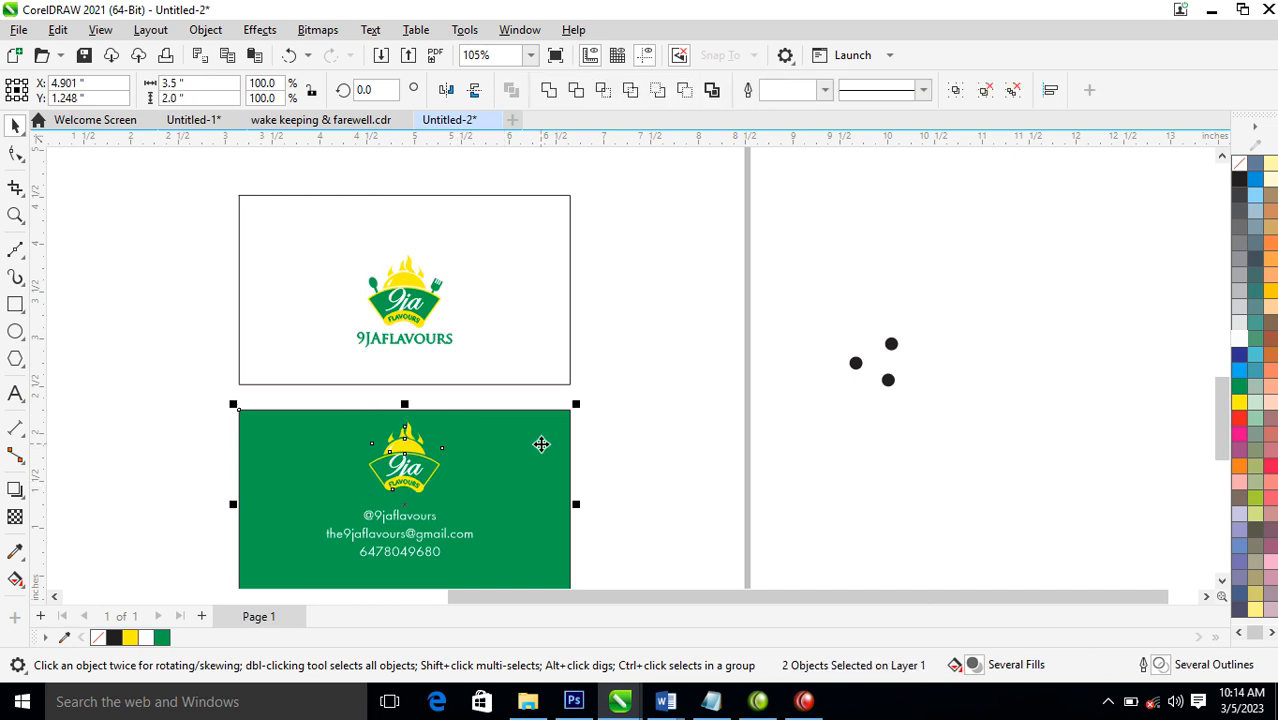
key("c")
left_click(694, 391)
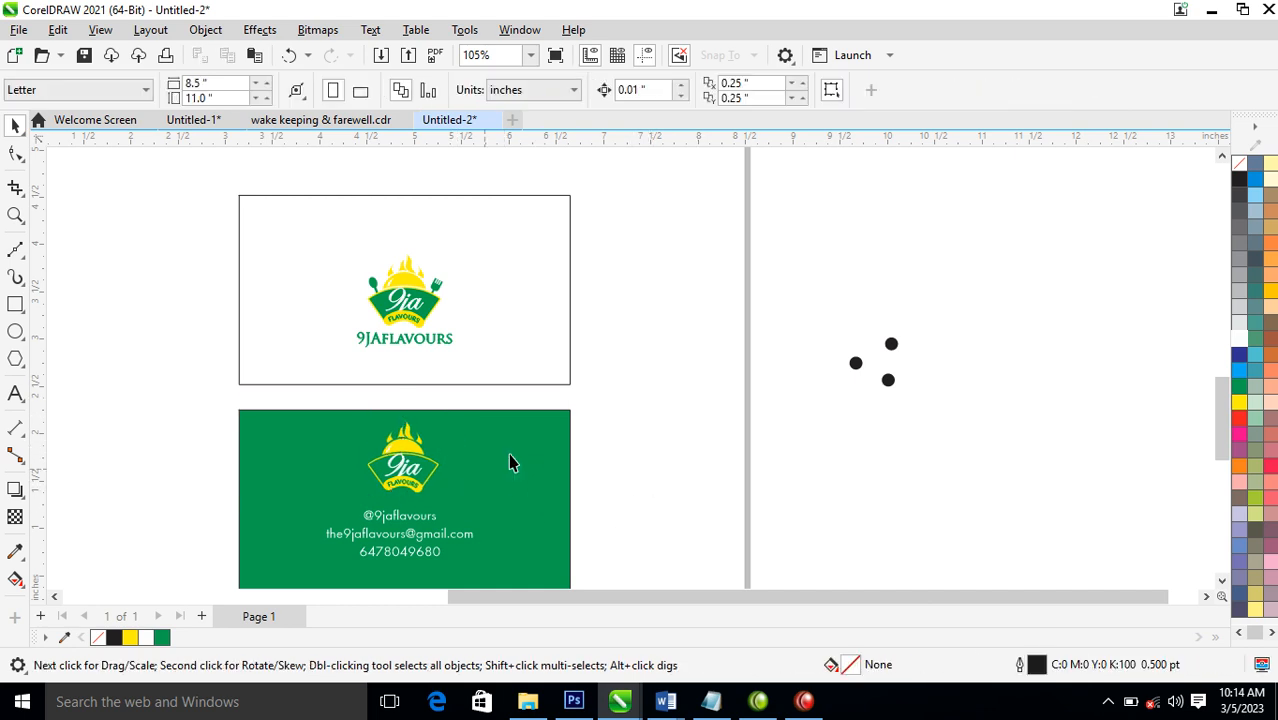
Fill the fork and spoon of the emblem on the green card with white
left_click(432, 451, "ctrl")
left_click(1238, 340)
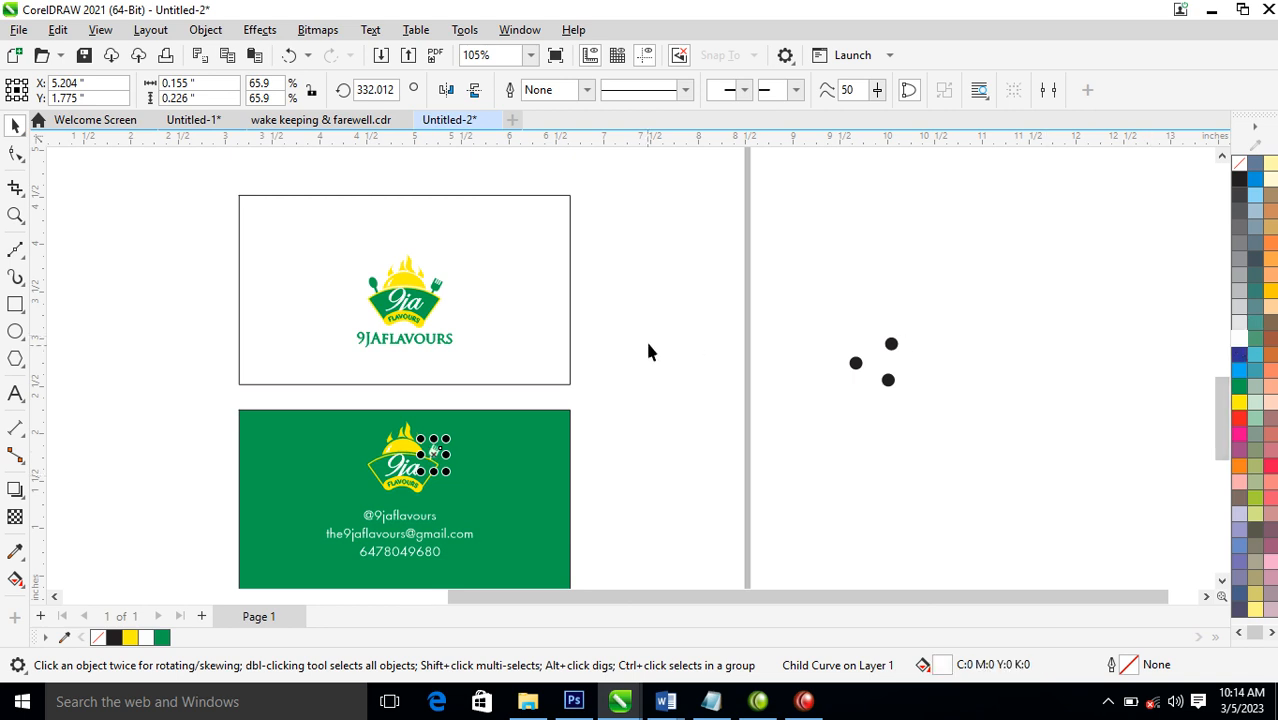
left_click(376, 457, "ctrl")
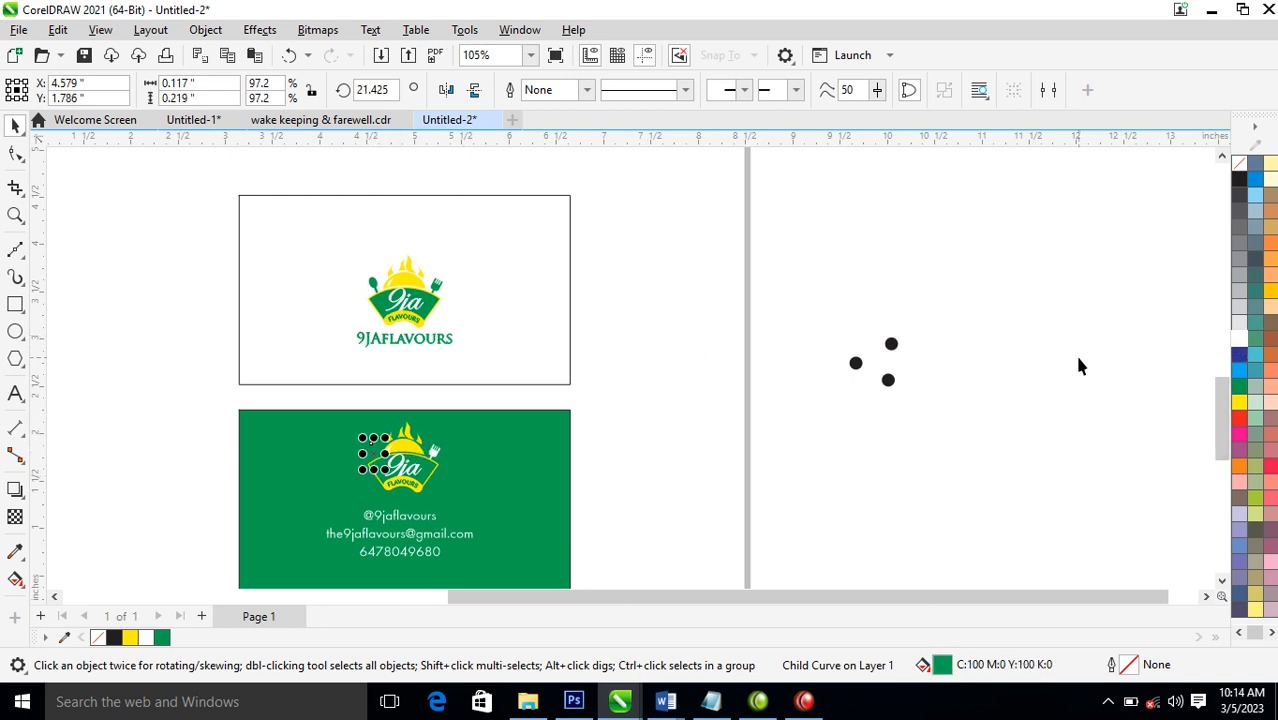
left_click(1238, 340)
left_click(640, 452)
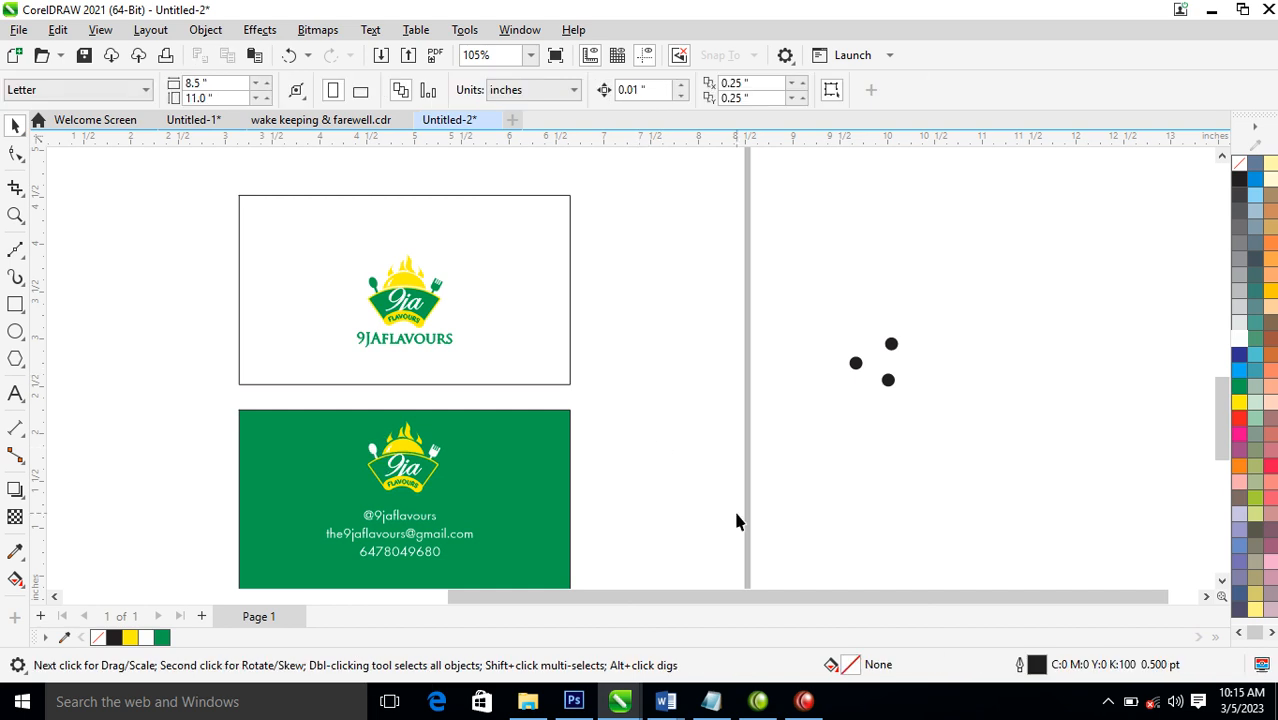
Move the three round contact icons beside the contact lines on the green card and fill them white
left_click_drag(842, 440, 843, 441)
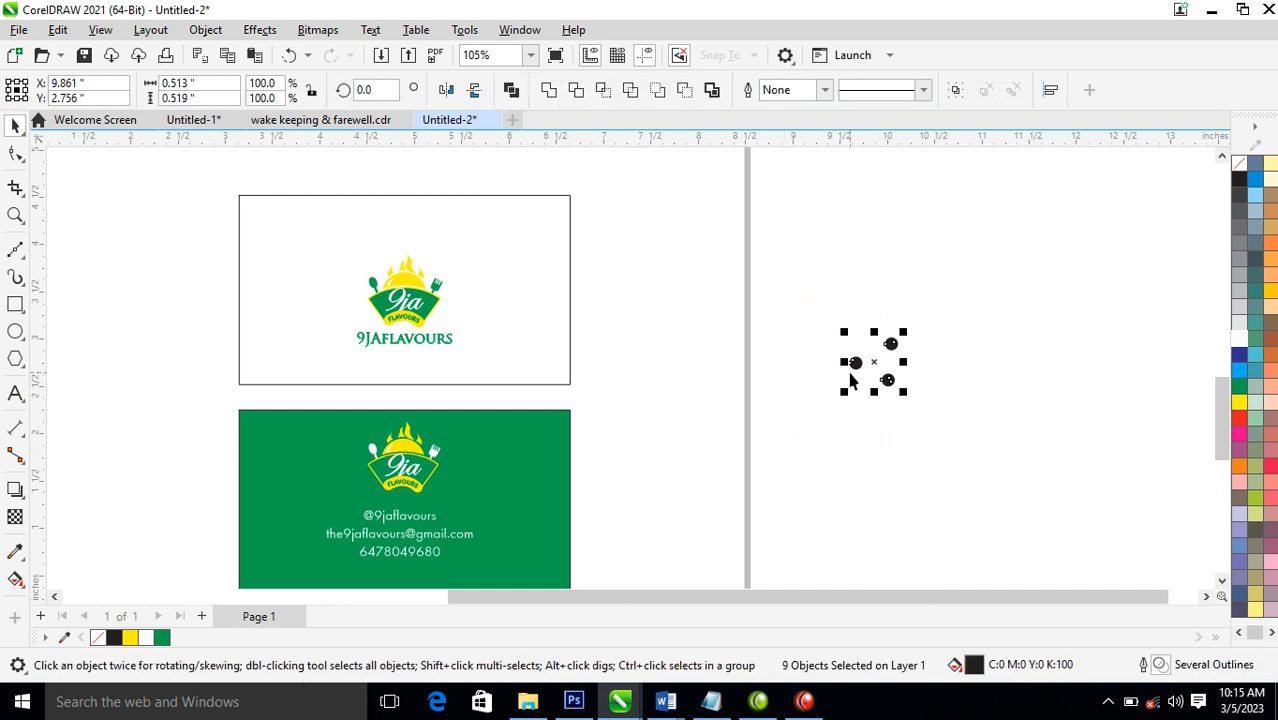
left_click_drag(890, 342, 352, 516)
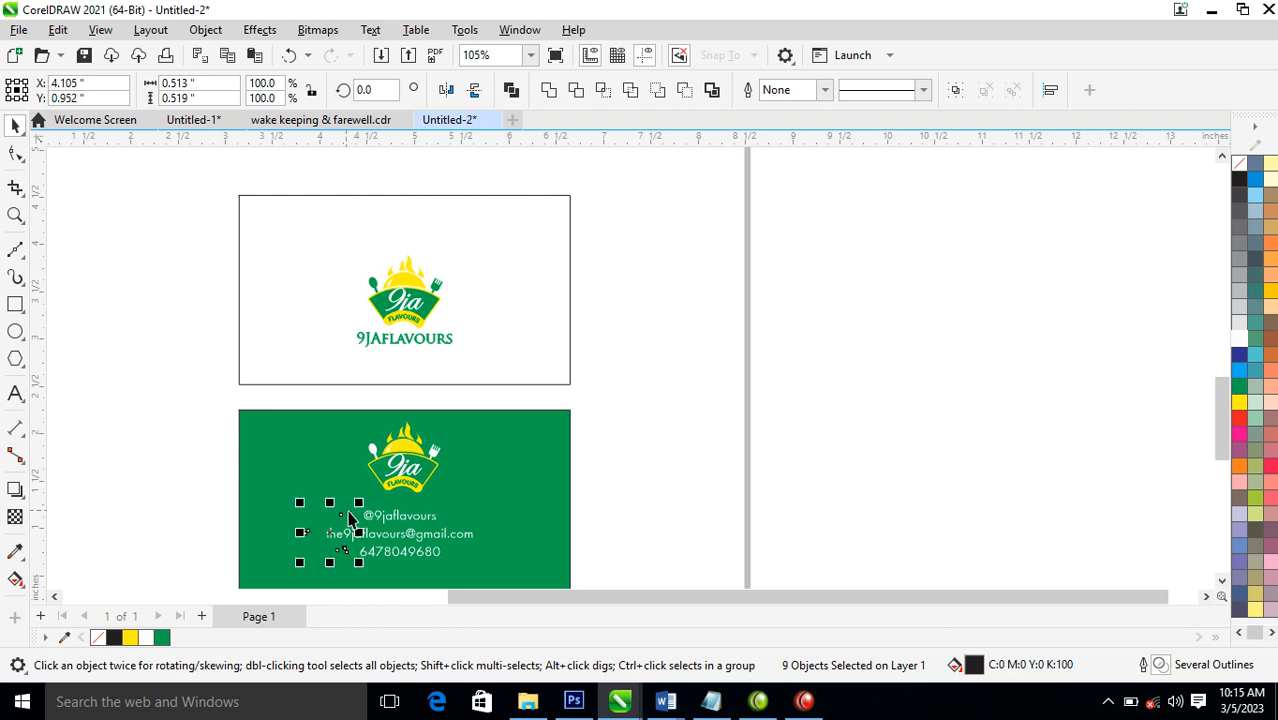
key("z")
left_click_drag(270, 510, 642, 580)
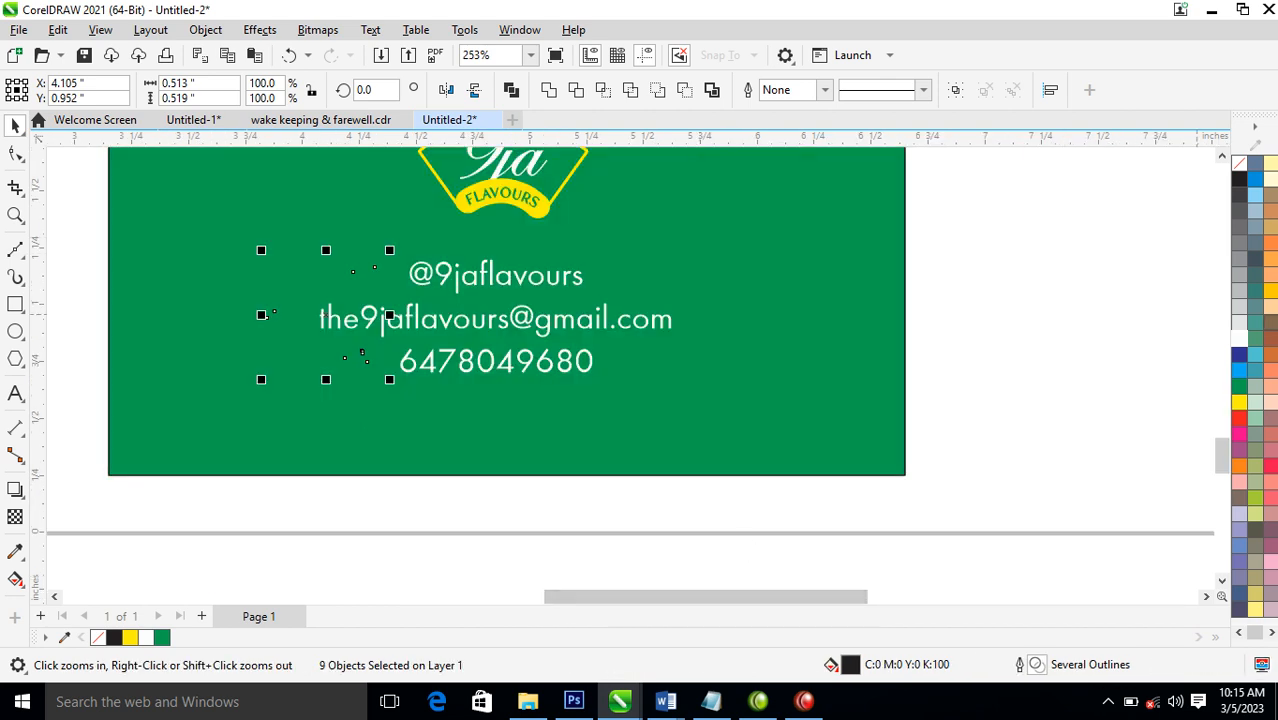
left_click(1245, 342)
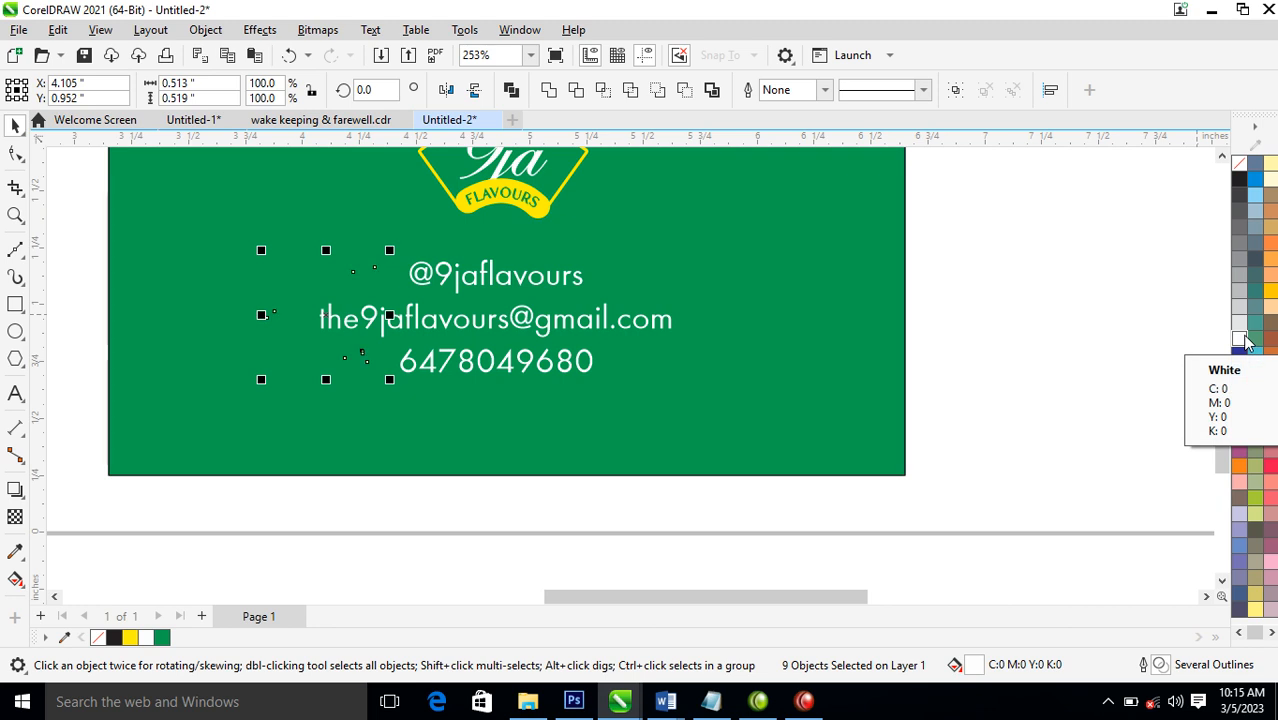
left_click(1243, 339)
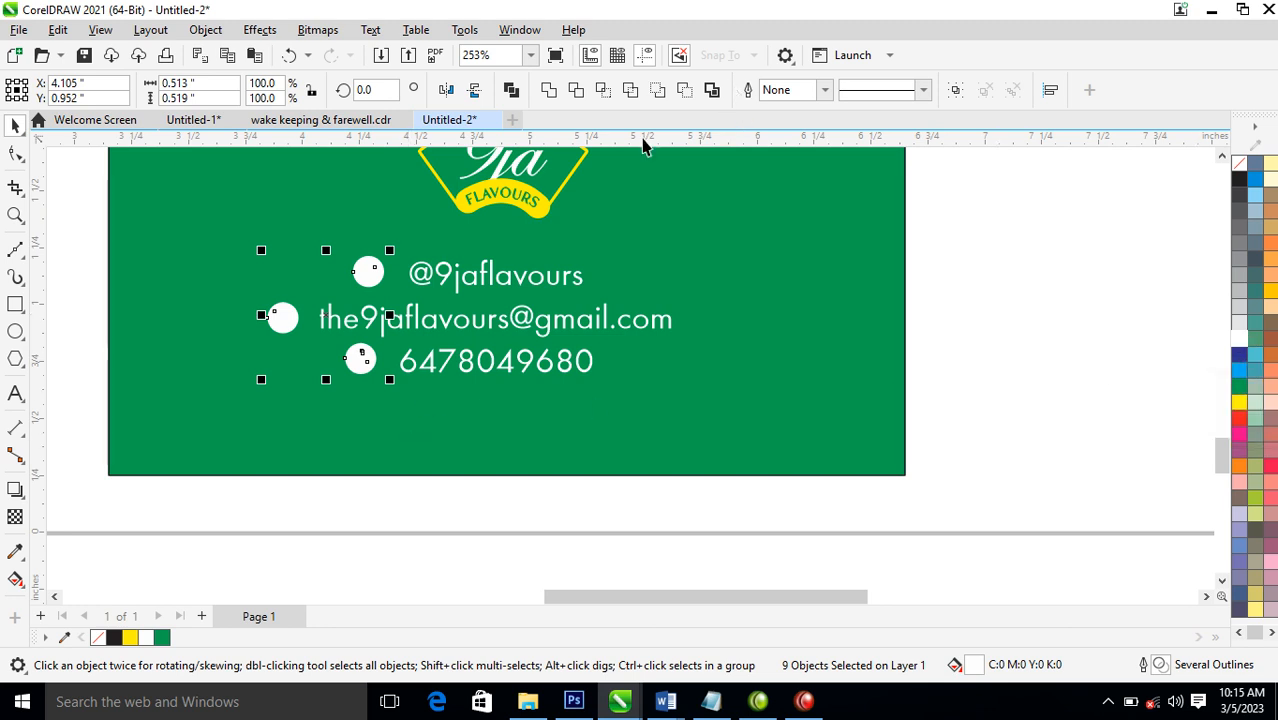
Fill the camera, envelope and phone symbols inside the white contact discs with green
left_click_drag(73, 236, 397, 289)
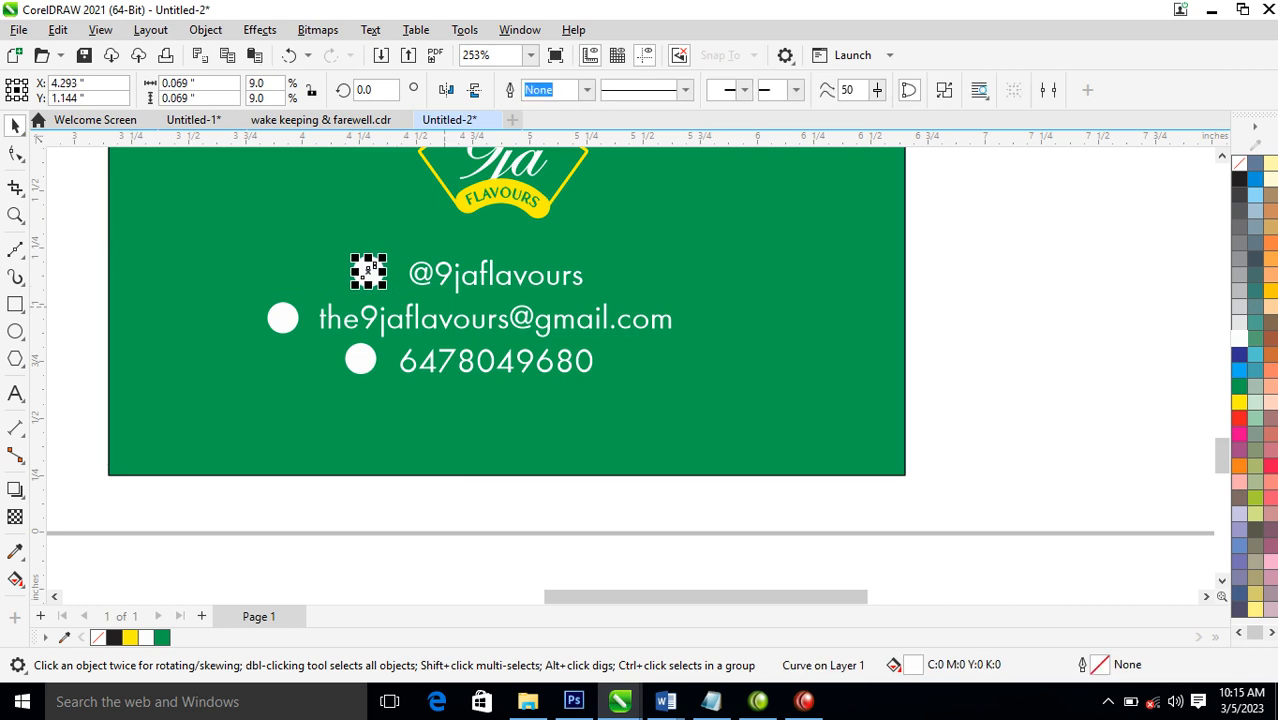
left_click(1239, 386)
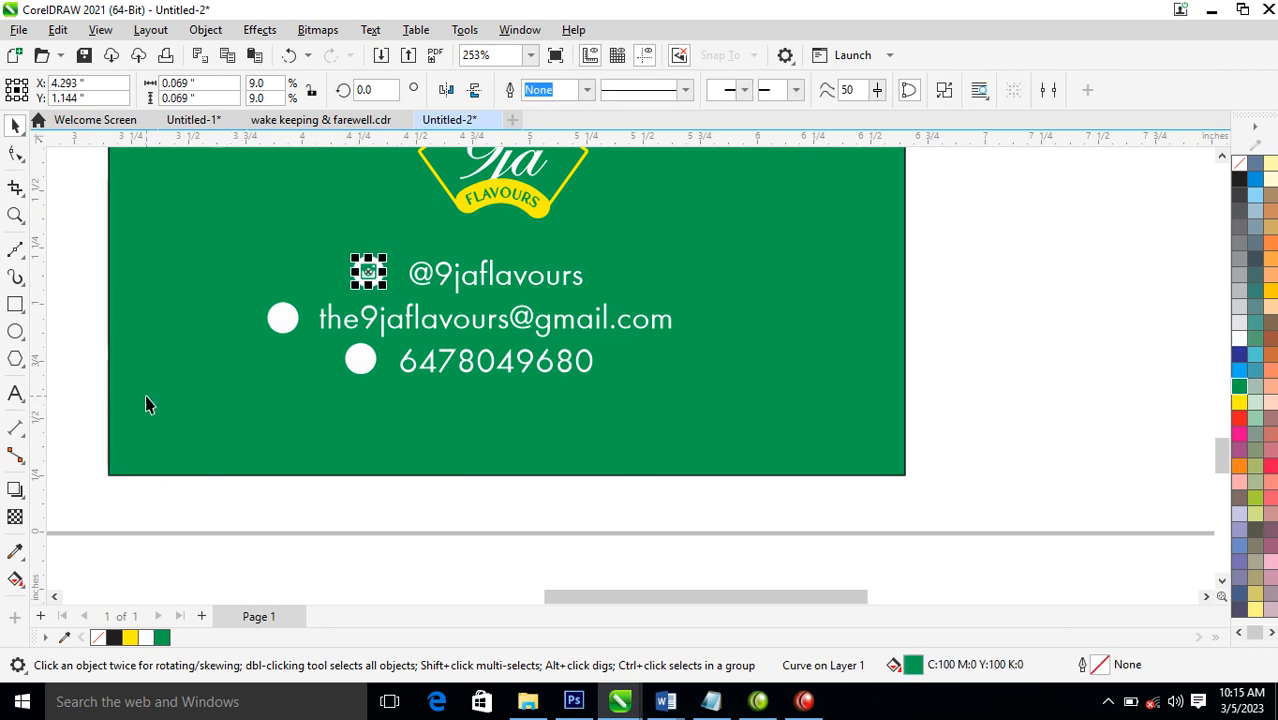
left_click_drag(77, 297, 295, 338)
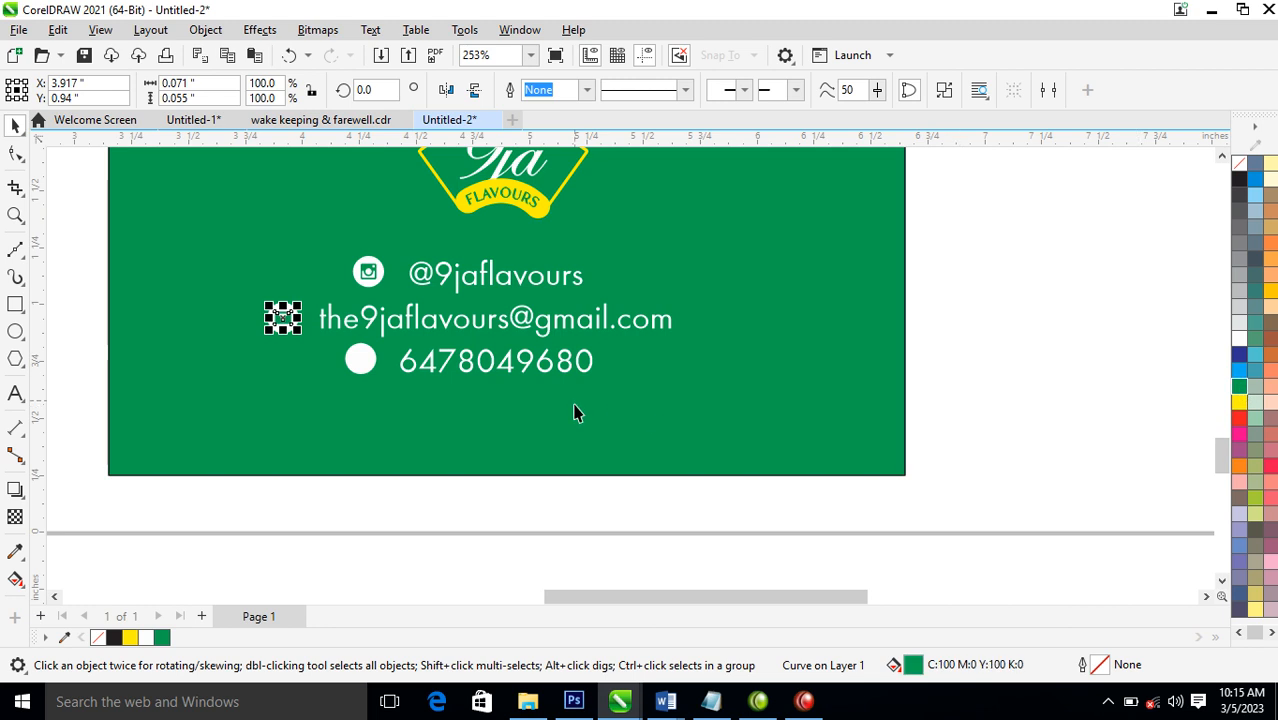
left_click_drag(289, 521, 372, 336)
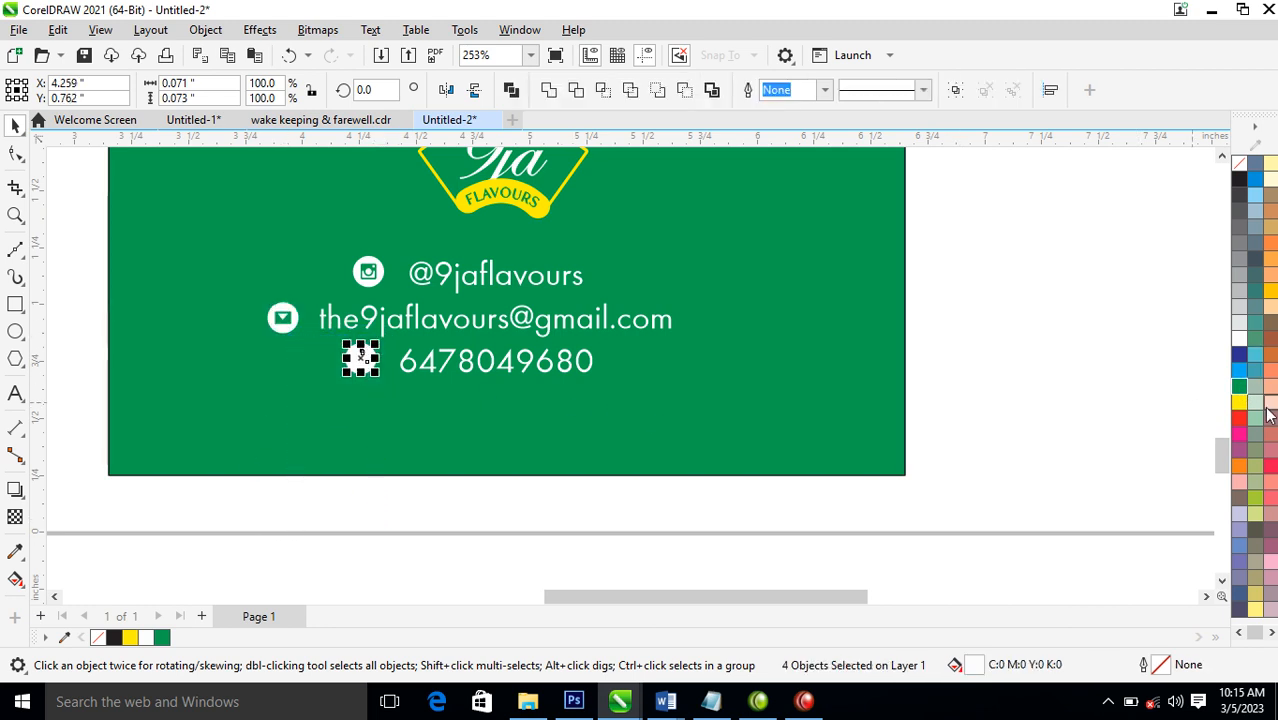
left_click(1240, 386)
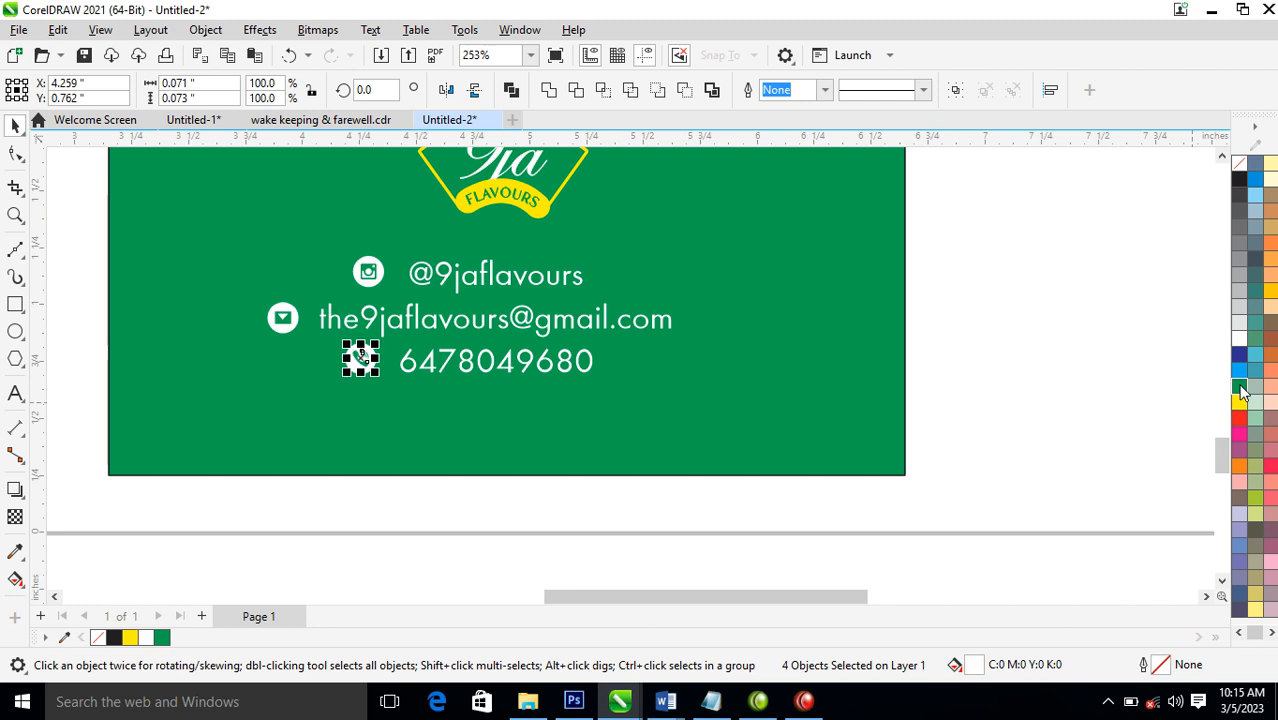
left_click(512, 532)
Copy the white contact text above the logo on the white card and fill the copy black
key("F4")
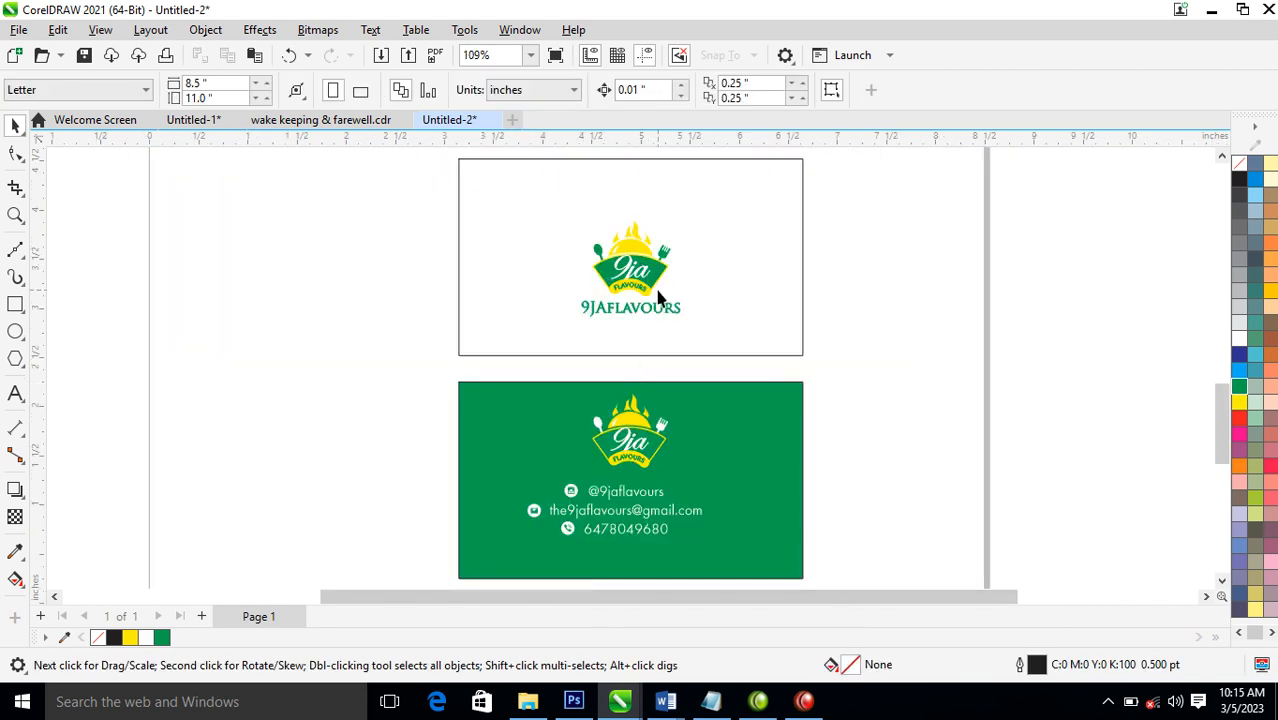
left_click(652, 503)
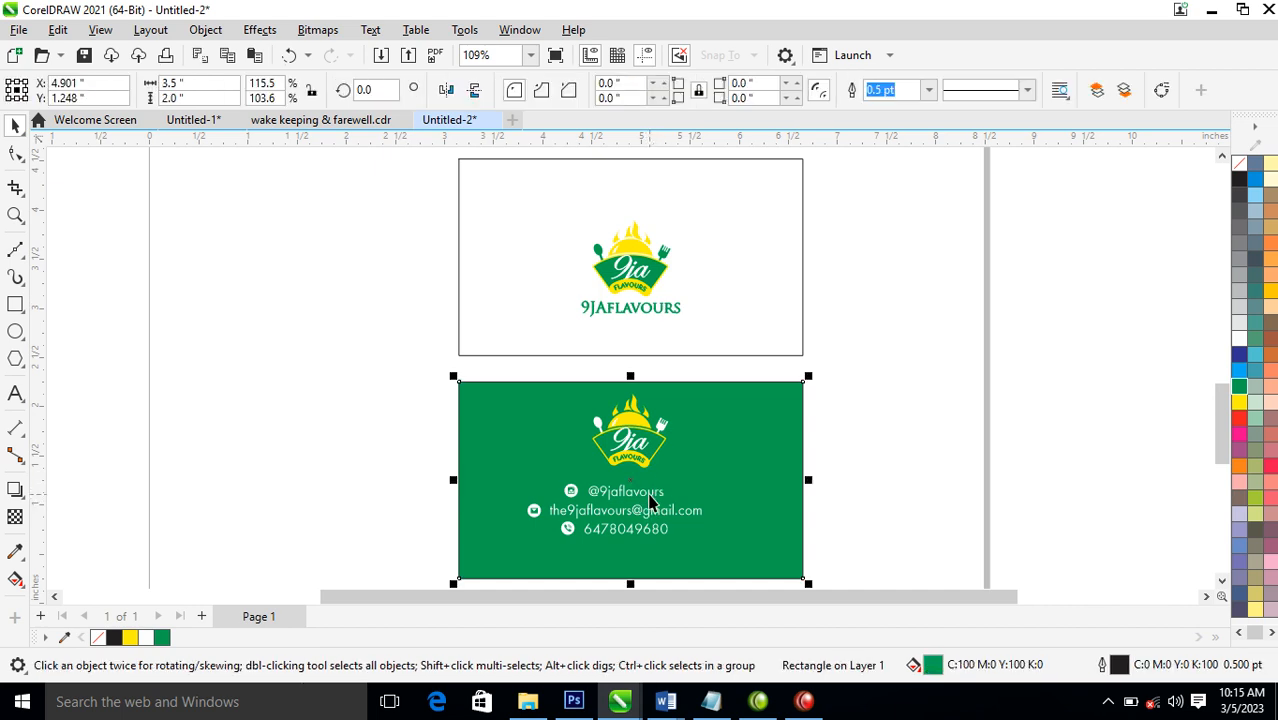
left_click_drag(657, 432, 651, 192)
right_click(651, 192)
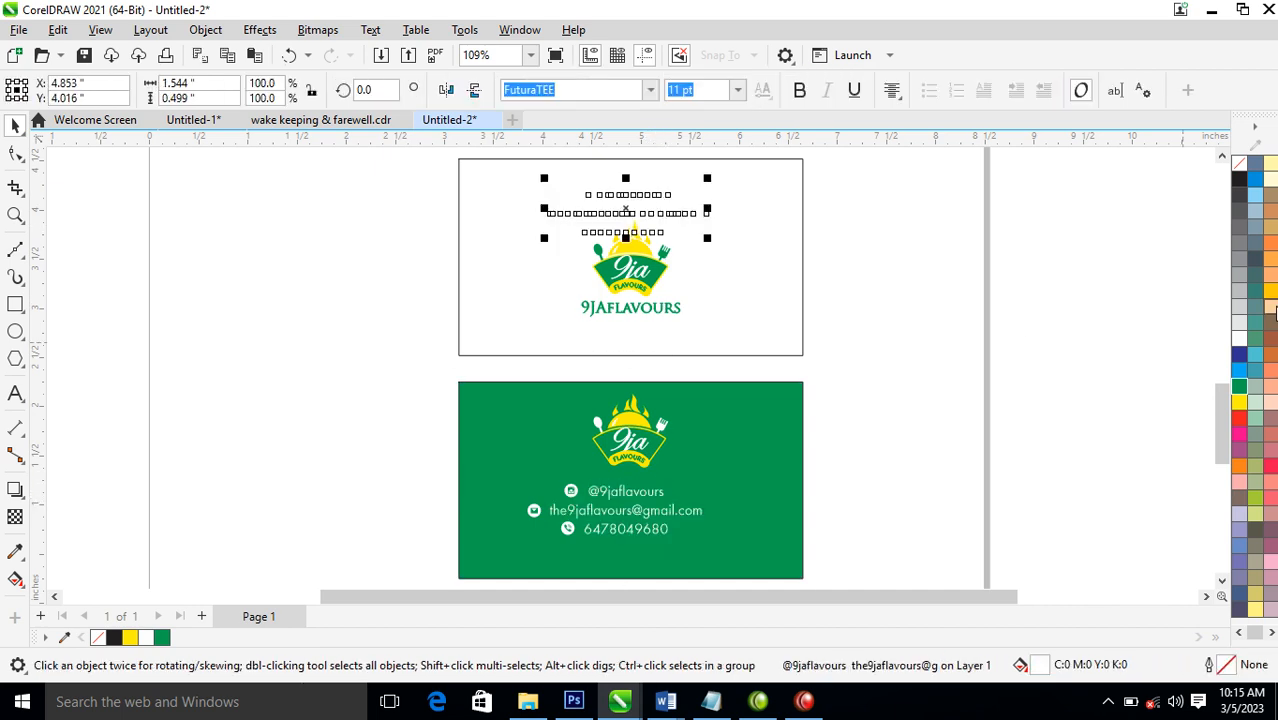
left_click(1240, 387)
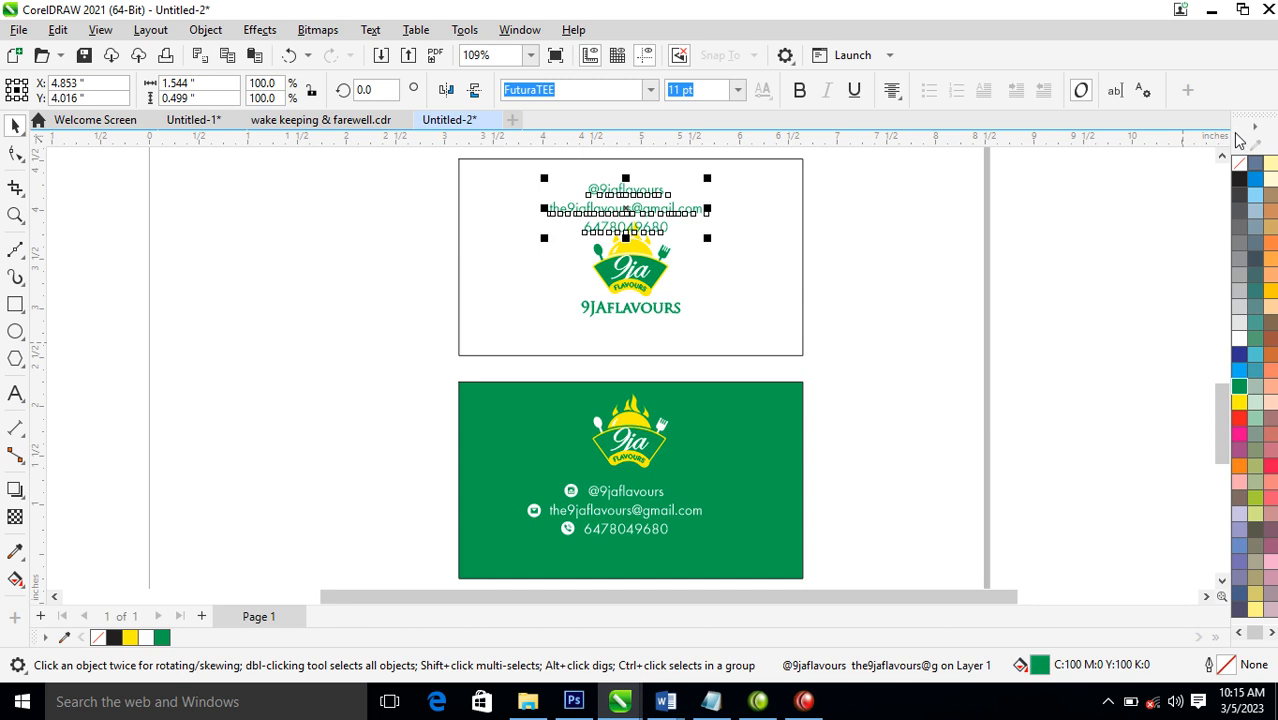
left_click(1240, 178)
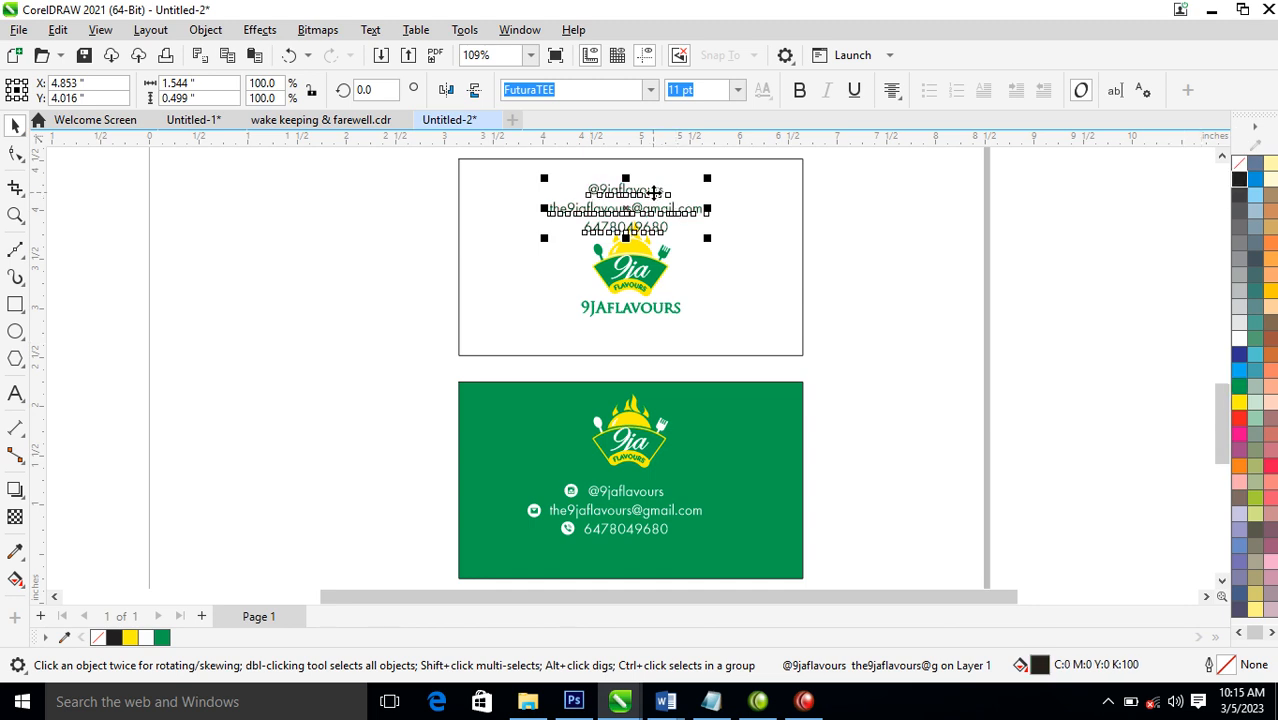
Replace the copied contact text above the logo on the white card with the cardholder's name
double_click(655, 194)
key("ctrl+a")
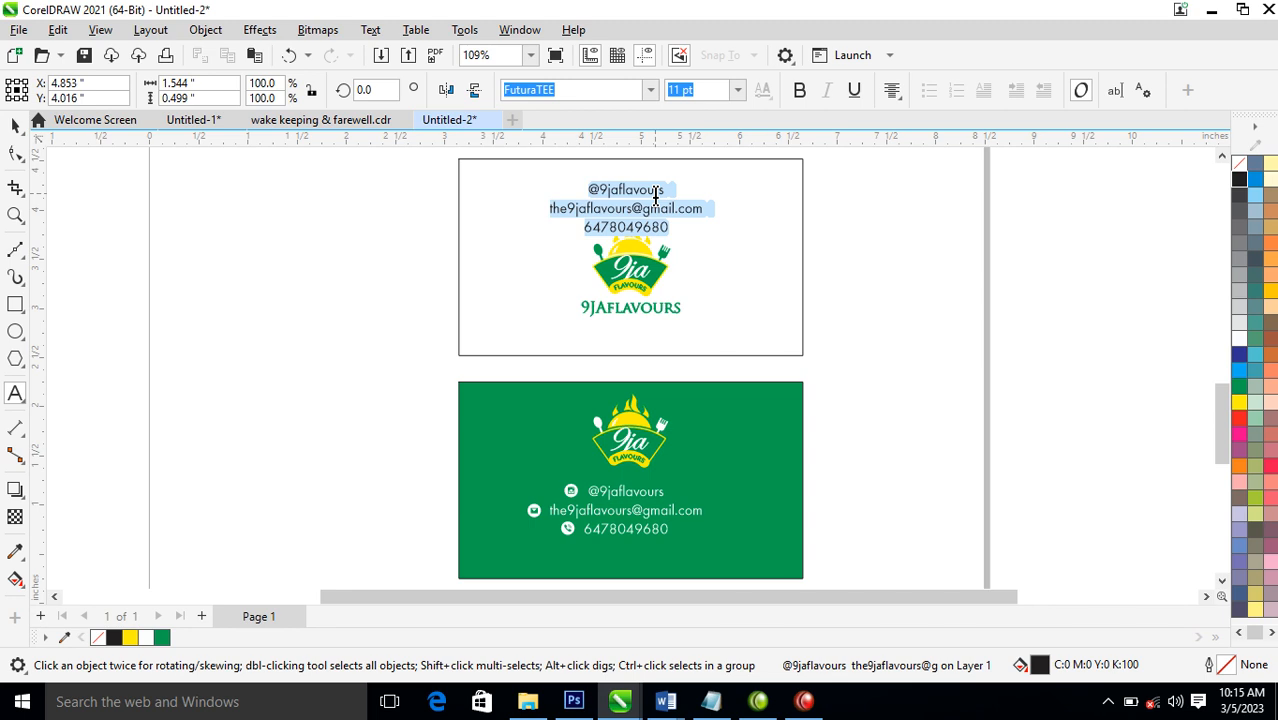
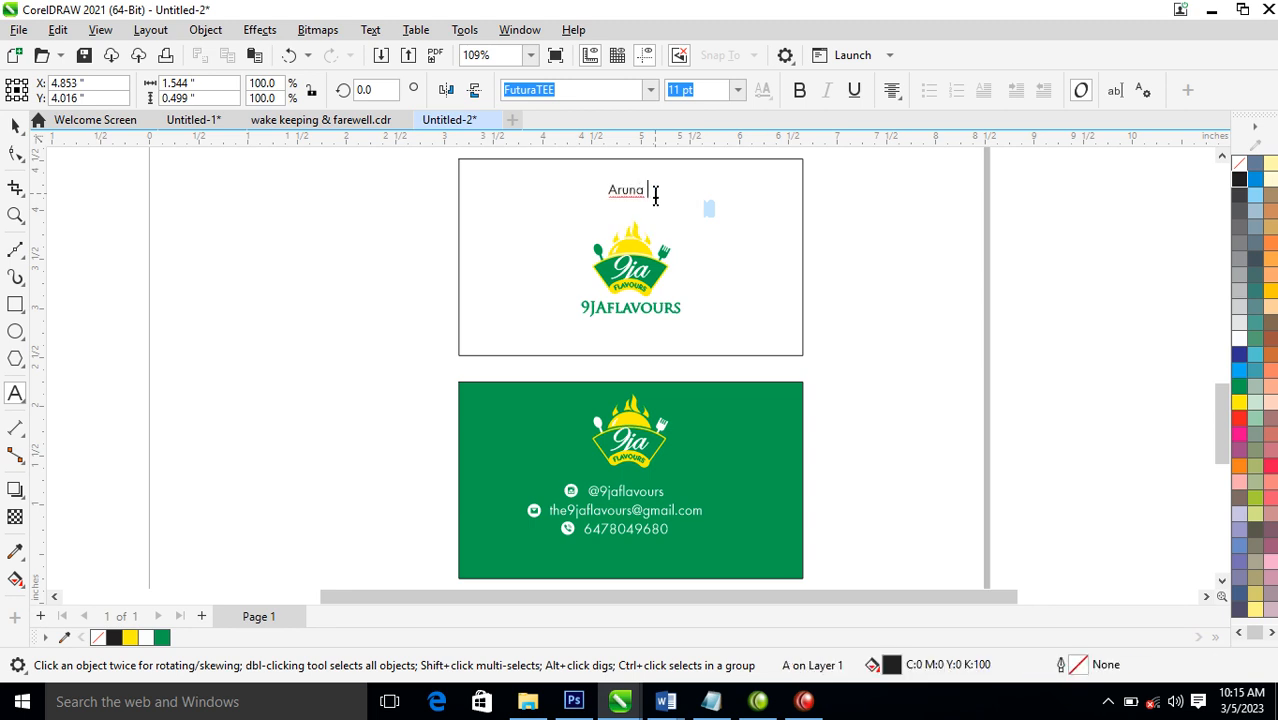
key("ctrl+space")
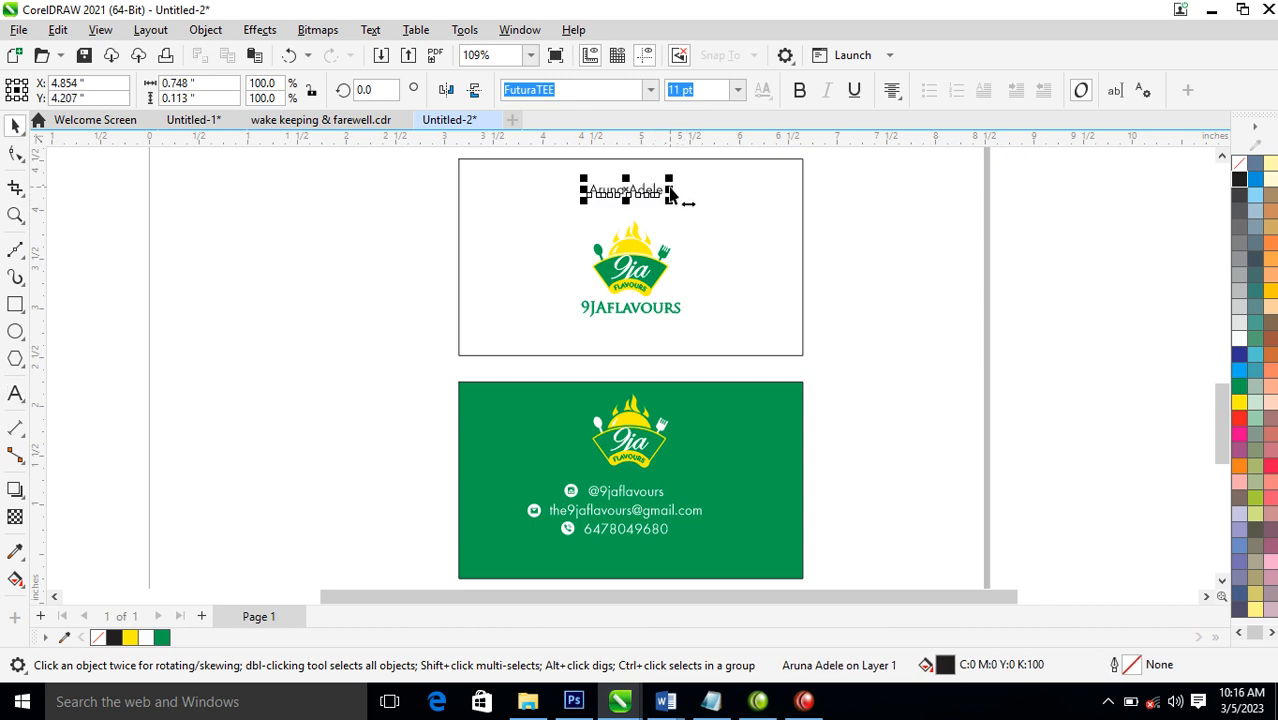
Set the cardholder's name in Trajan Pro and centre it horizontally on the white card
left_click(651, 91)
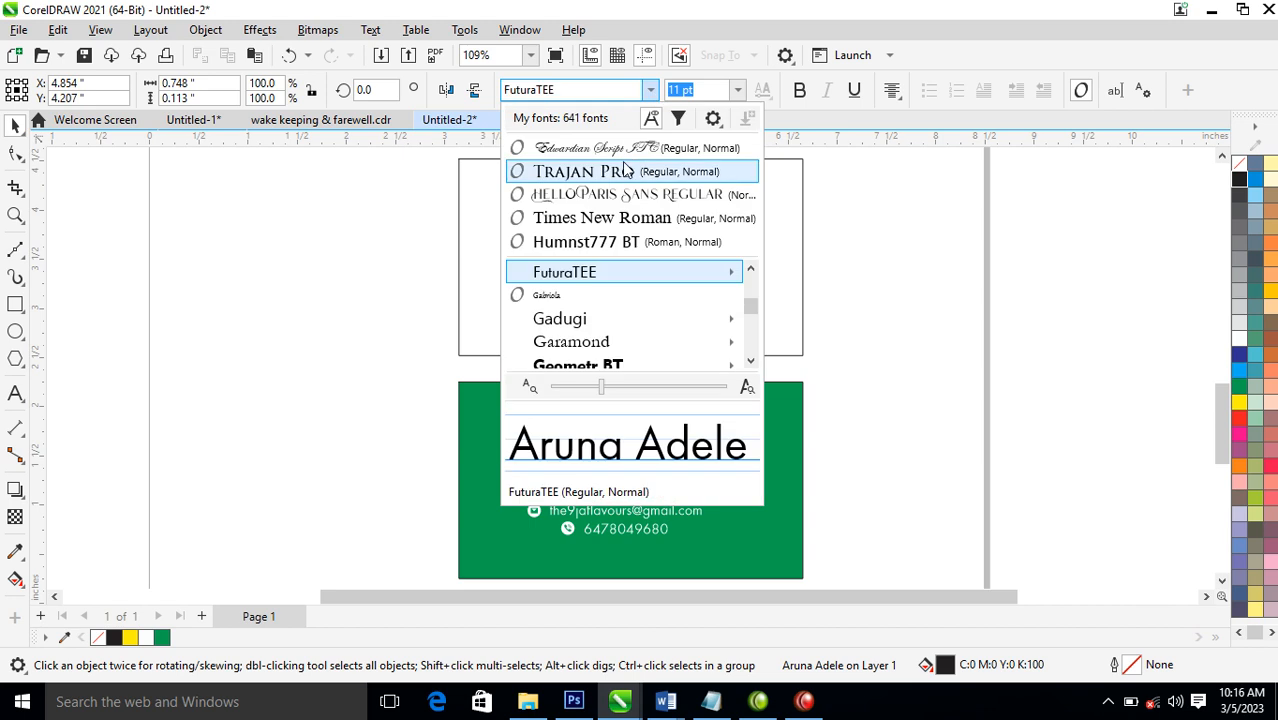
left_click(620, 175)
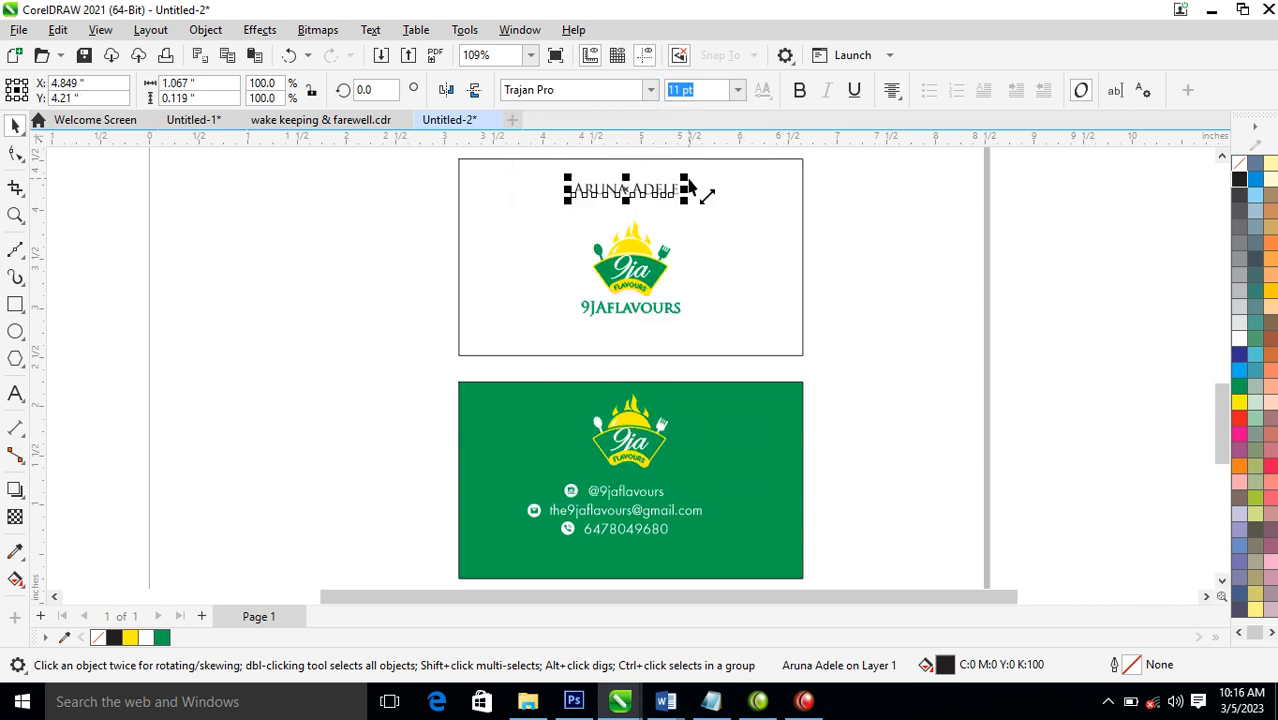
left_click(706, 209, "shift")
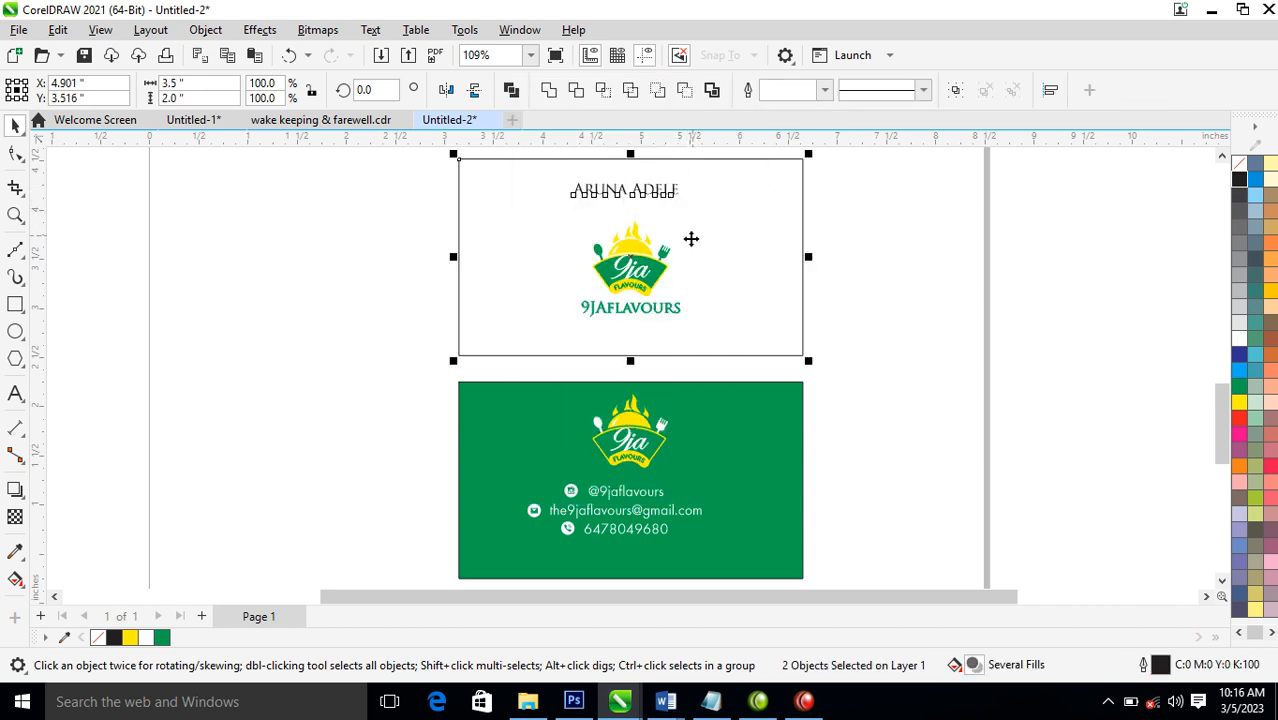
Enlarge the emblem and the 9JAflavours wordmark on the white card, making the wordmark about 1.63 inches wide and placing it just below the emblem
left_click_drag(880, 205, 506, 355)
left_click_drag(693, 320, 730, 361)
left_click(958, 277)
left_click(678, 325)
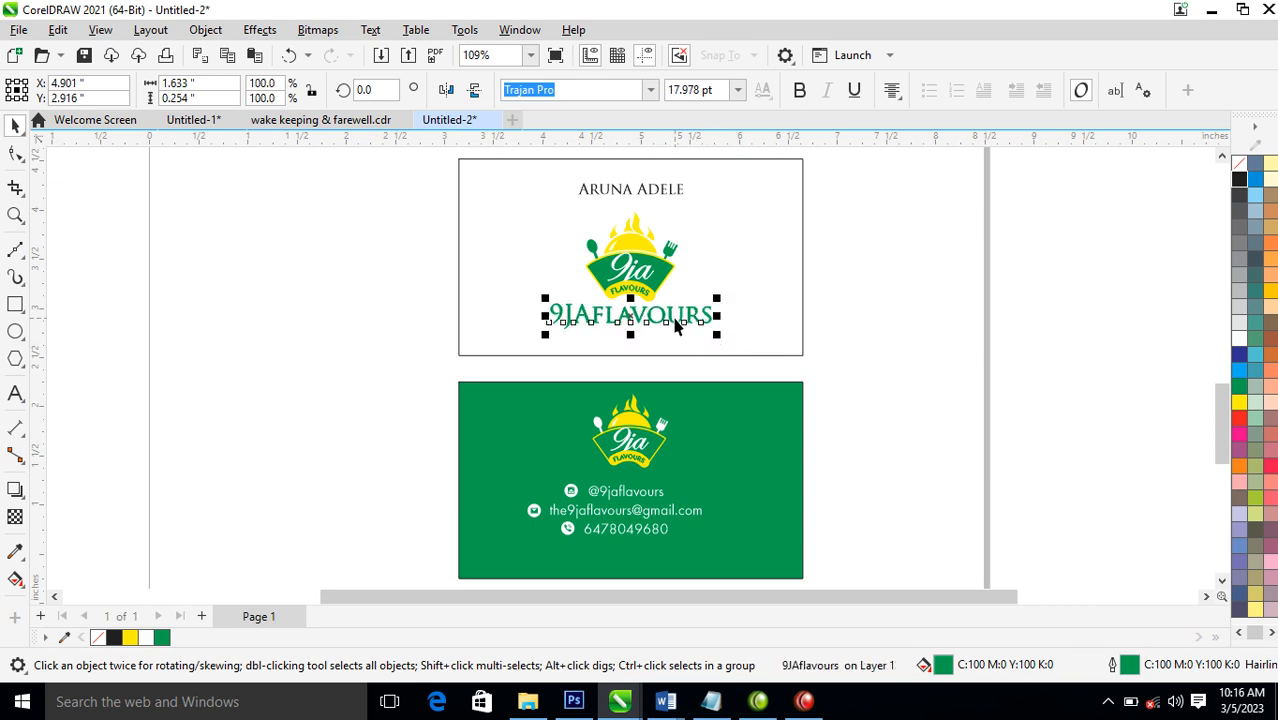
left_click_drag(670, 316, 669, 318)
left_click(895, 322)
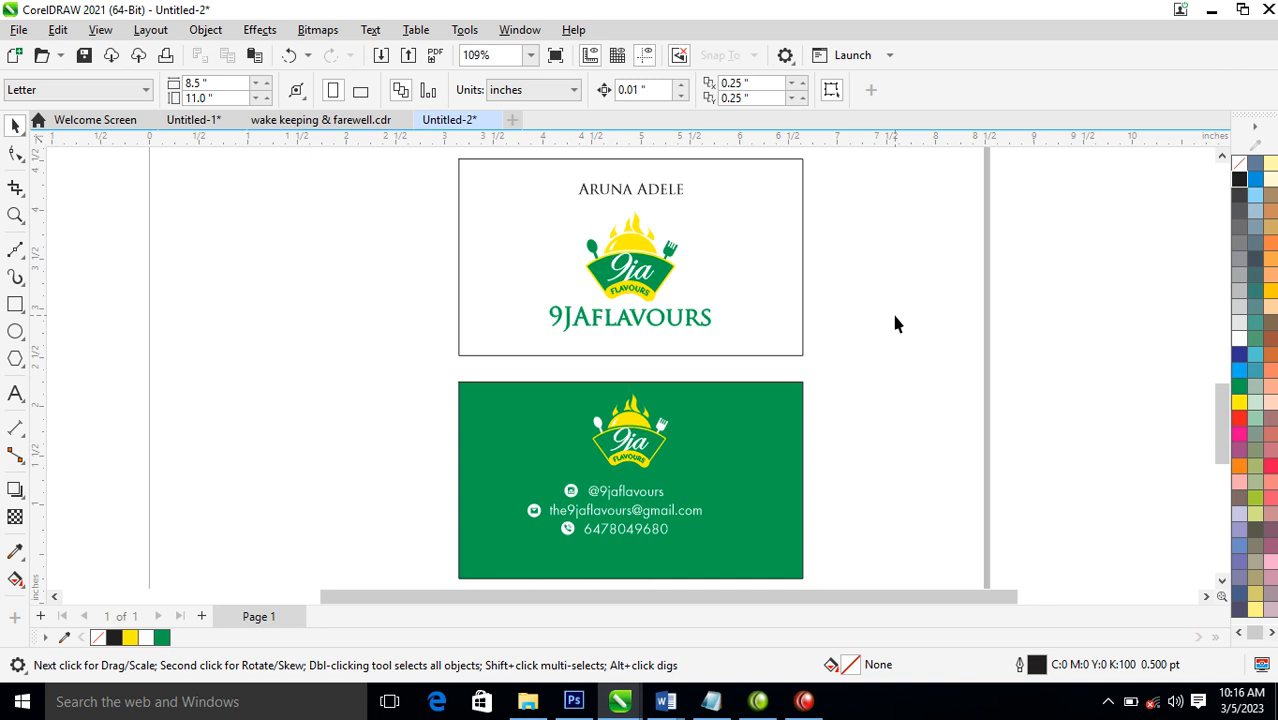